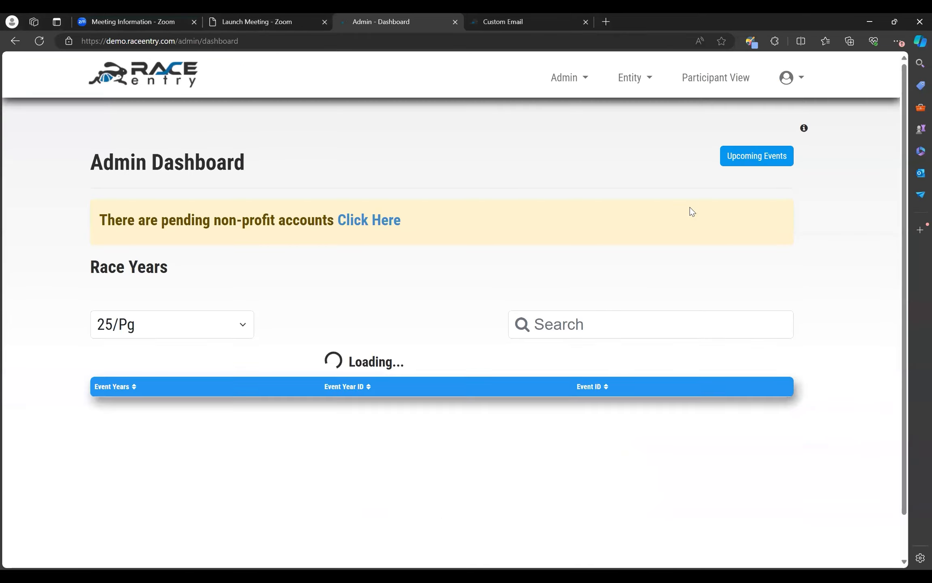
Step: Search the race years for wing it and open the 2024 Wing It Marathon dashboard
click(622, 330)
text(wing in)
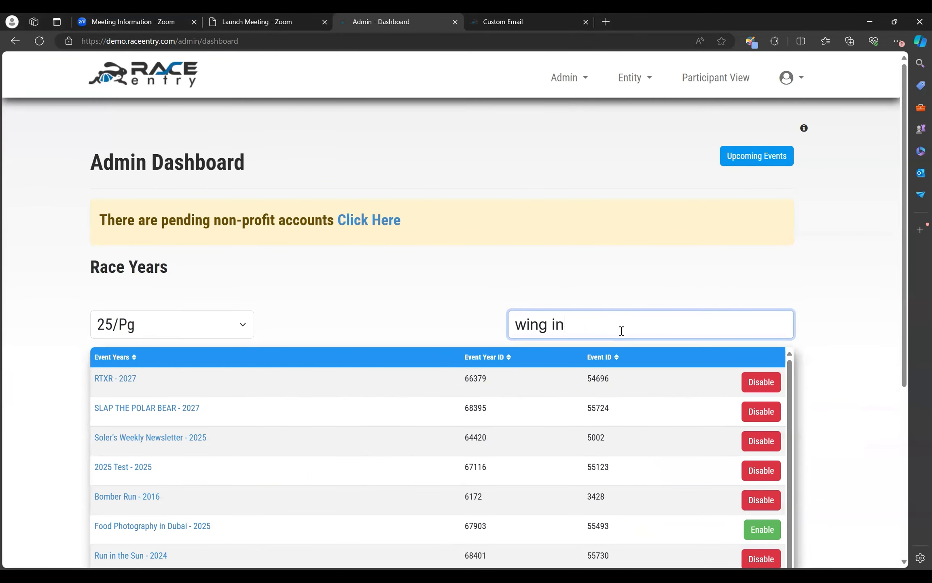
key(BackSpace)
text(t)
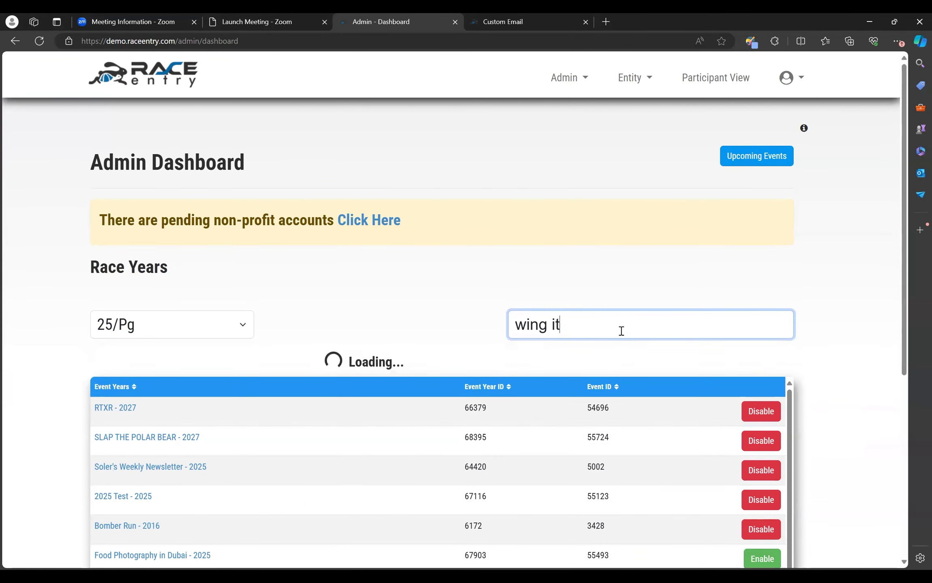
click(166, 380)
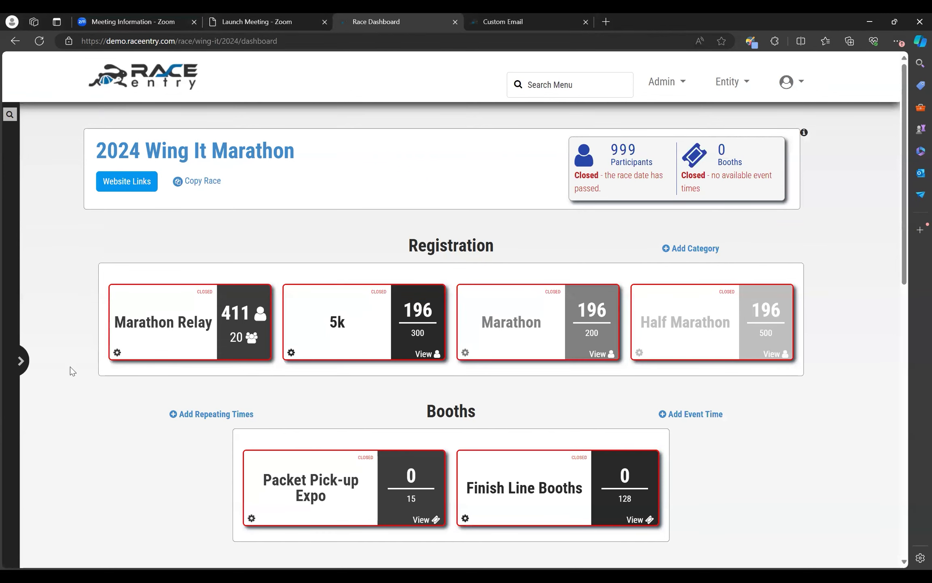
Step: Open Email Attendees from the Messaging section and set the email to be sent to Participants
click(21, 360)
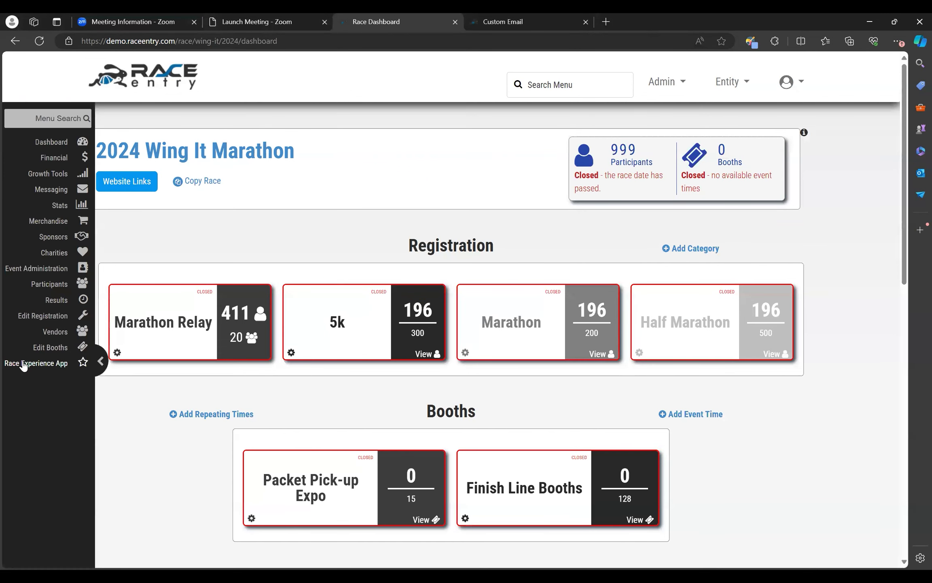
click(47, 192)
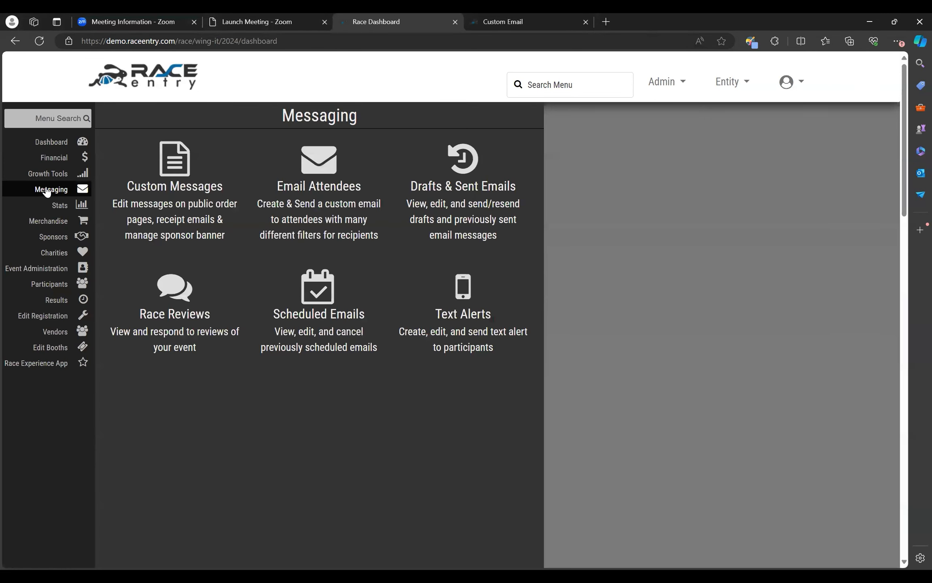
click(367, 232)
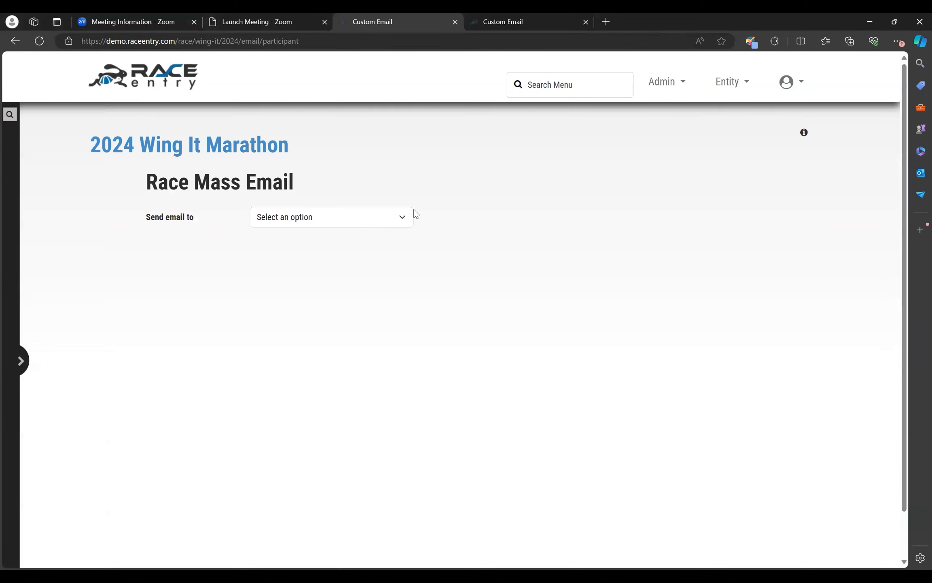
click(401, 221)
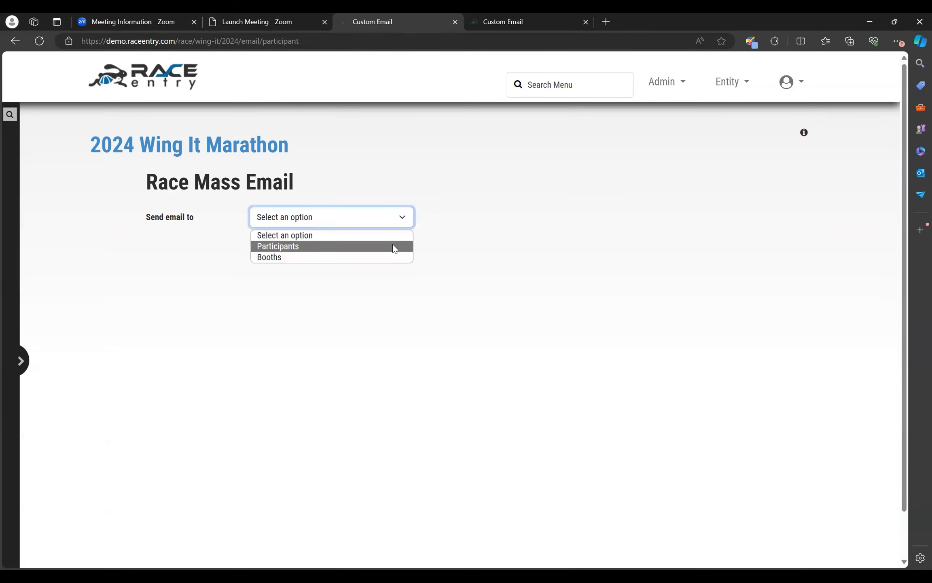
click(393, 245)
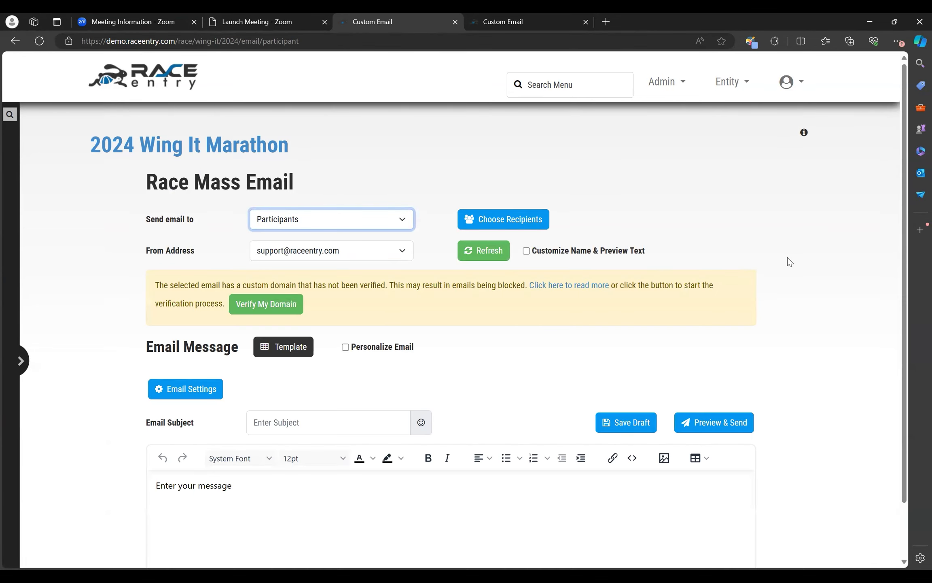
Step: Apply the 4th of July - Sparklers template to the email message
click(284, 350)
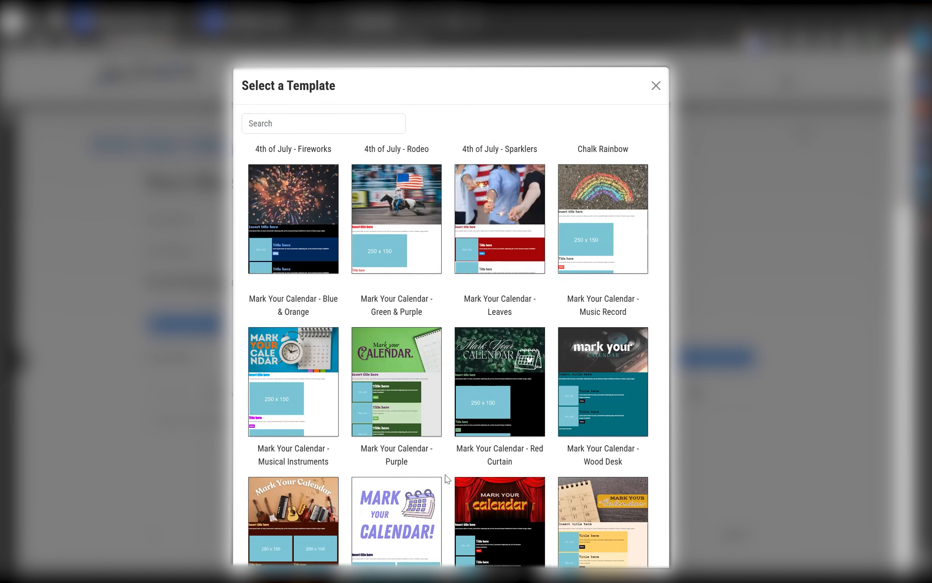
scroll(445, 474, down, 3)
scroll(445, 474, up, 1)
scroll(445, 474, up, 1)
click(501, 217)
scroll(519, 256, down, 3)
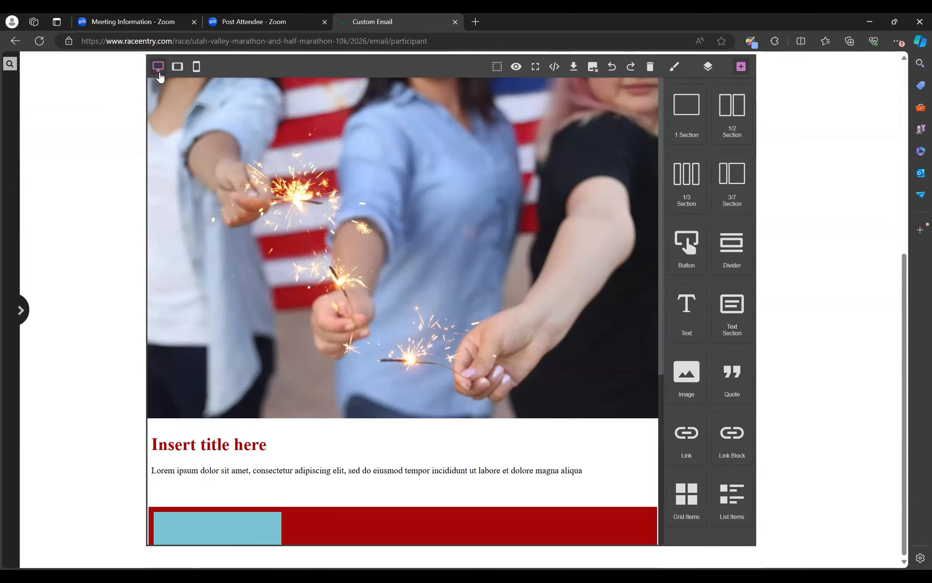
Step: Preview the template layout in tablet, mobile and desktop device views, ending in mobile view
click(178, 72)
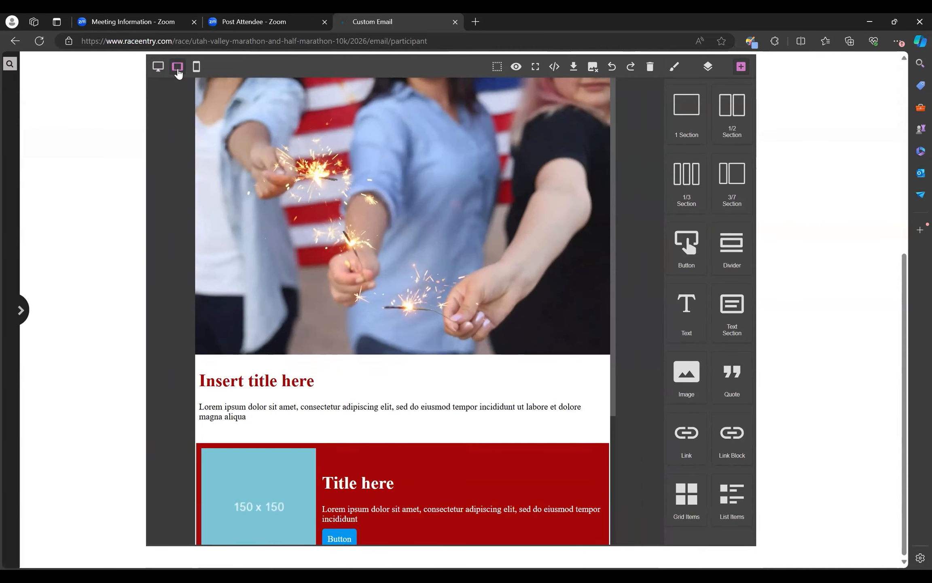
click(198, 72)
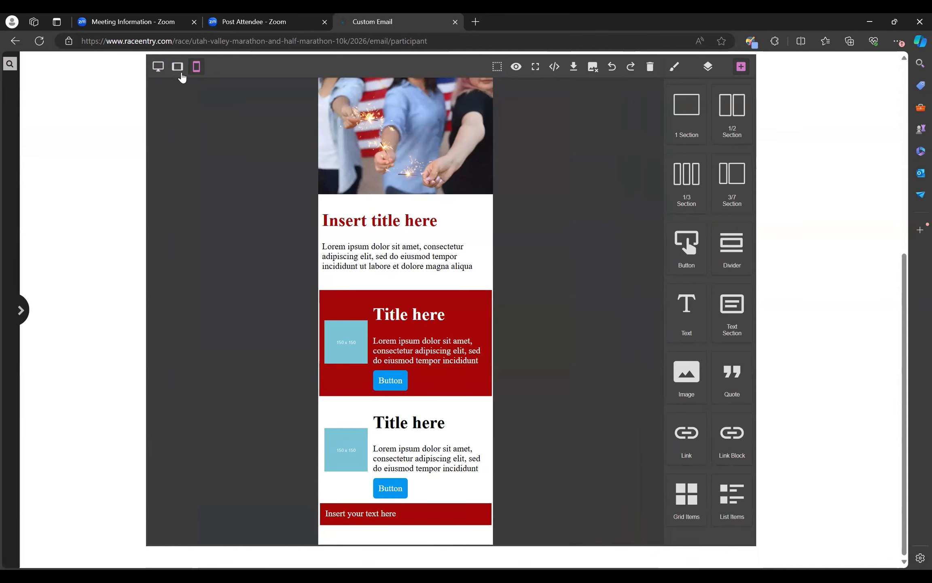
click(178, 73)
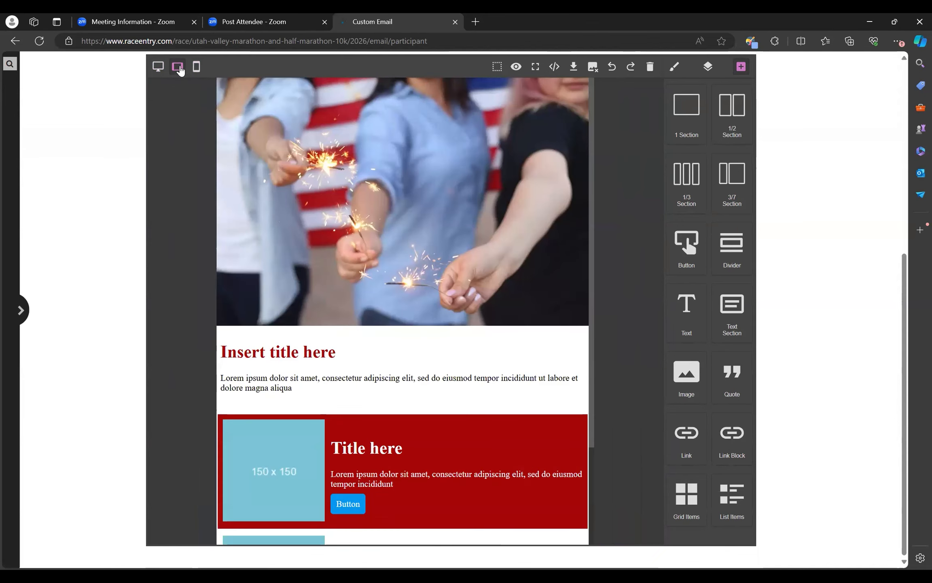
click(158, 74)
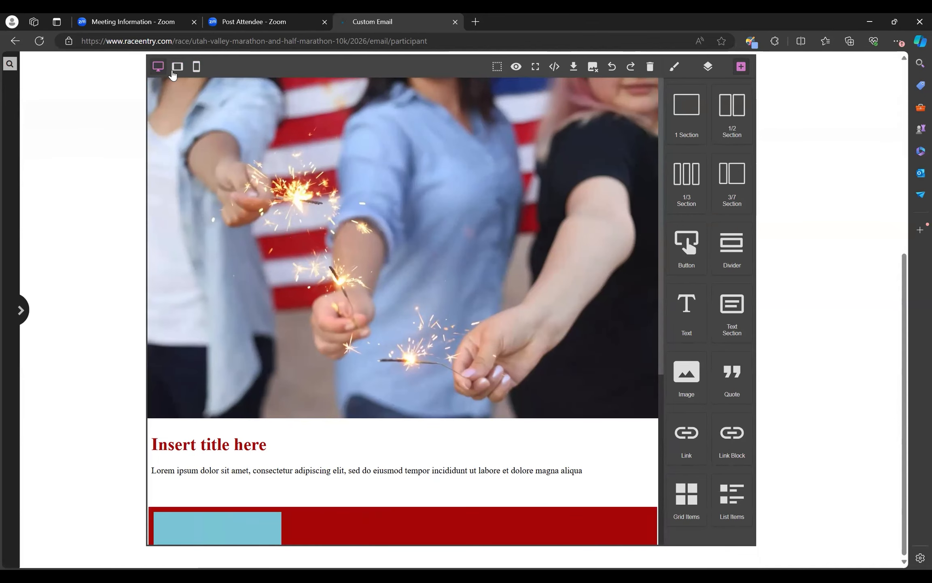
click(196, 68)
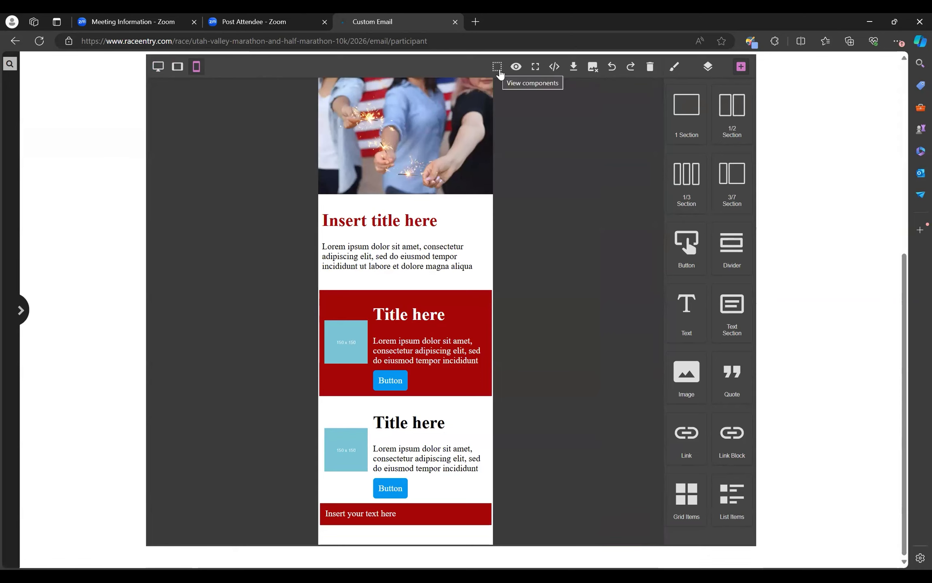
Step: Show component outlines, select the first card's title and its table cell, then hide the outlines
click(497, 67)
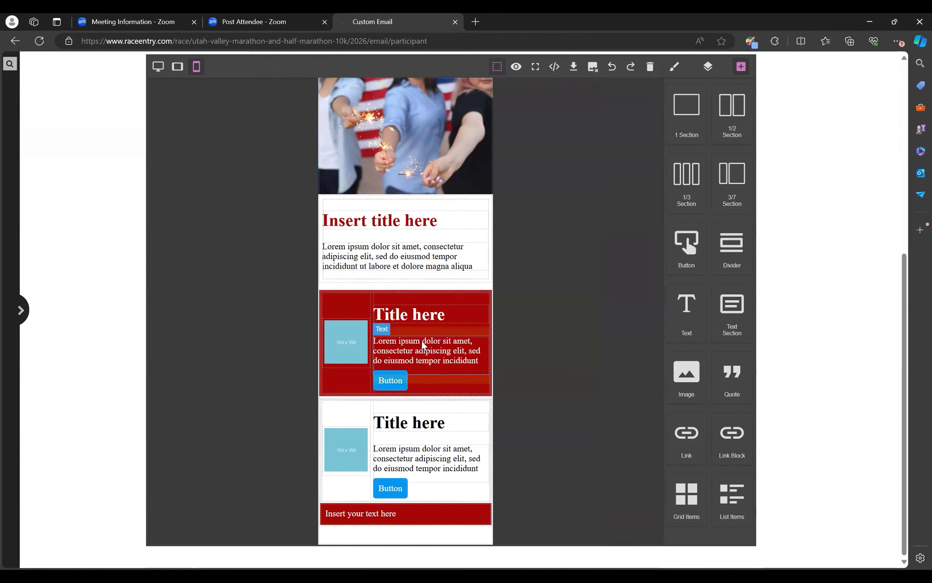
click(432, 317)
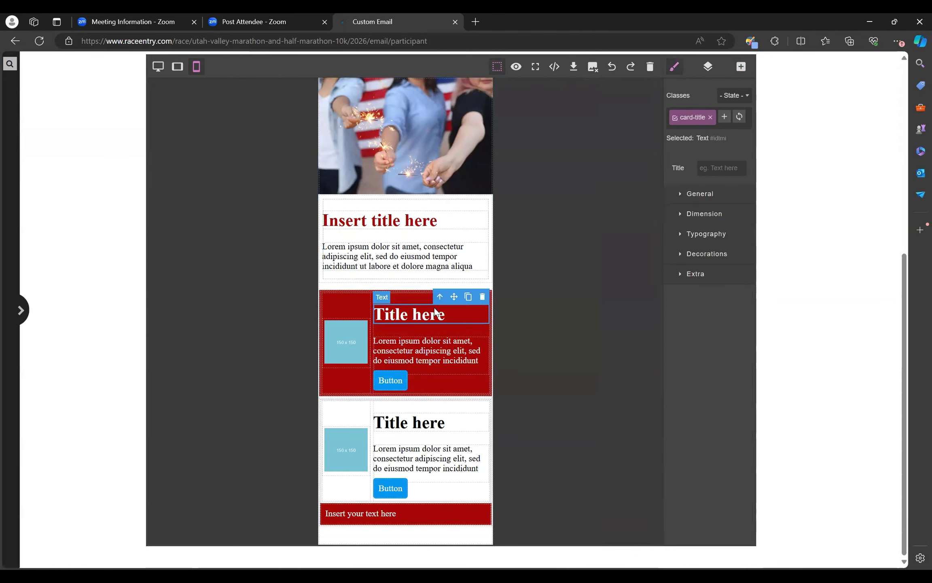
click(409, 293)
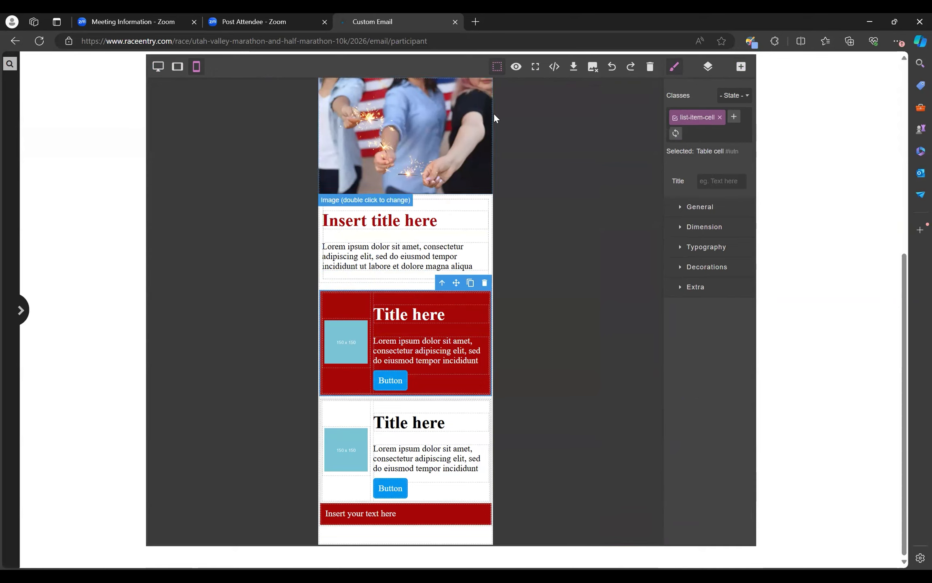
click(497, 67)
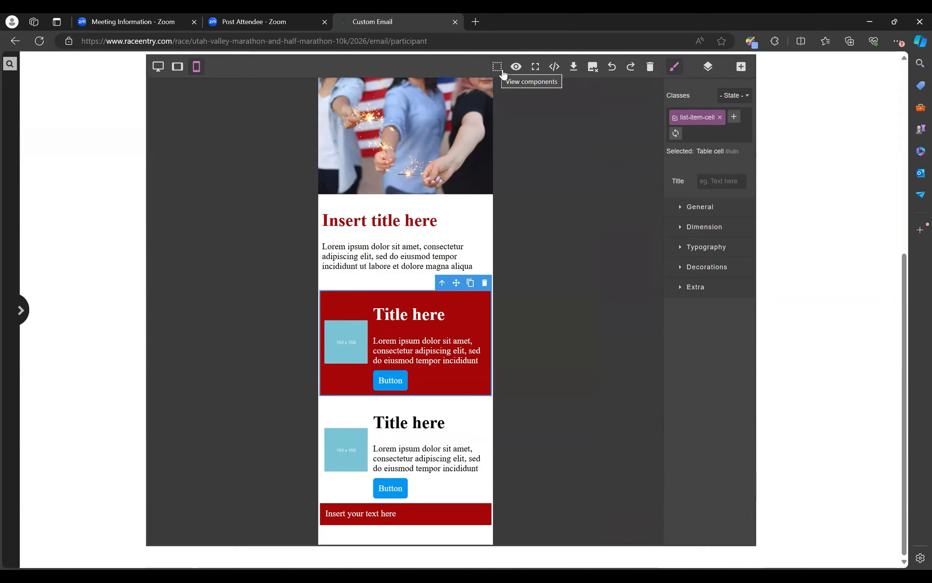
Step: Preview the email as recipients will see it, scrolling through the message
click(515, 68)
scroll(486, 202, up, 3)
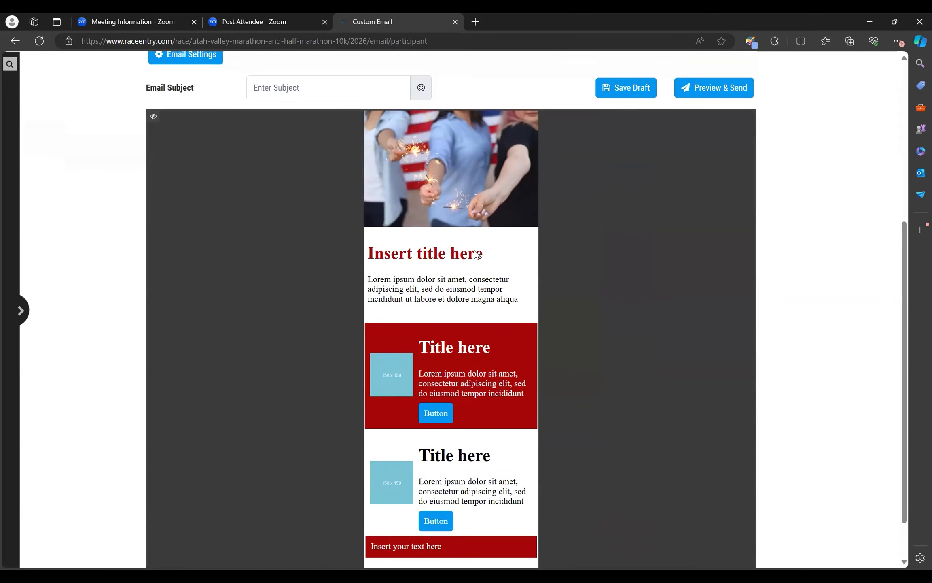
scroll(475, 253, down, 1)
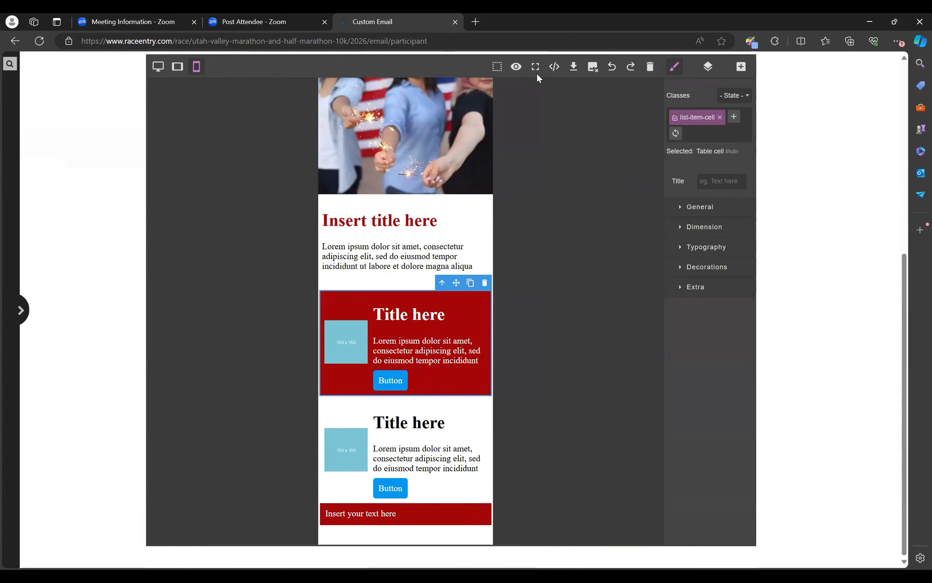
Step: Switch the email editor to full-screen mode
click(536, 68)
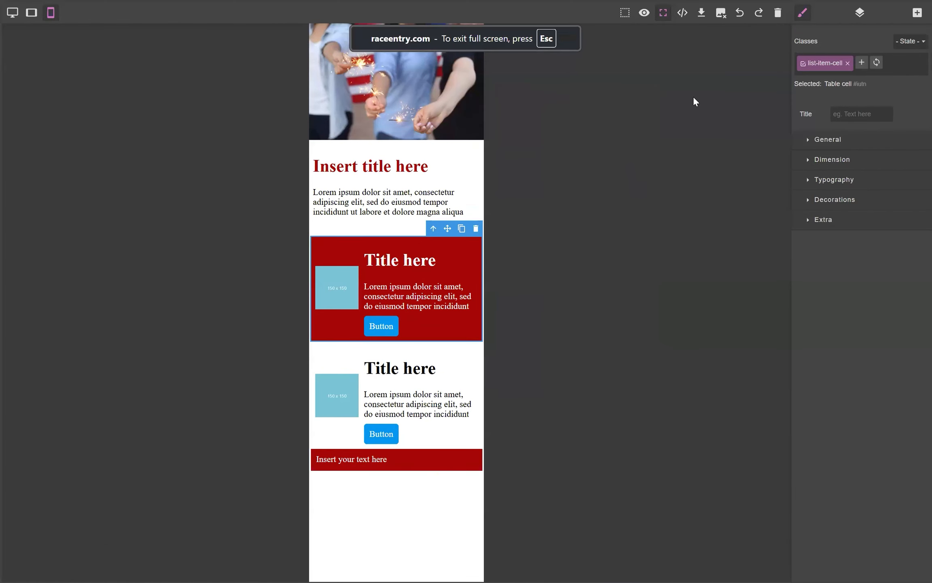
click(664, 14)
scroll(759, 209, down, 5)
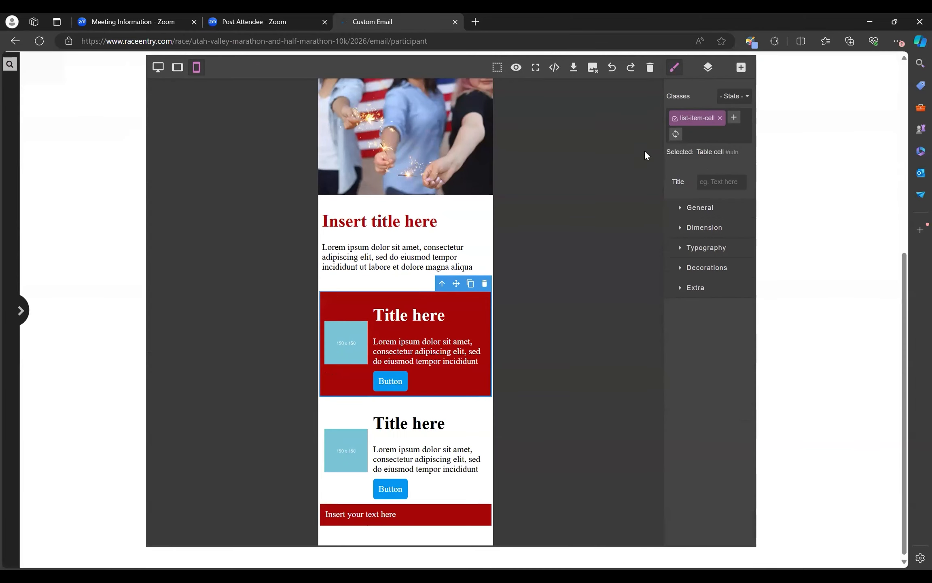
click(536, 67)
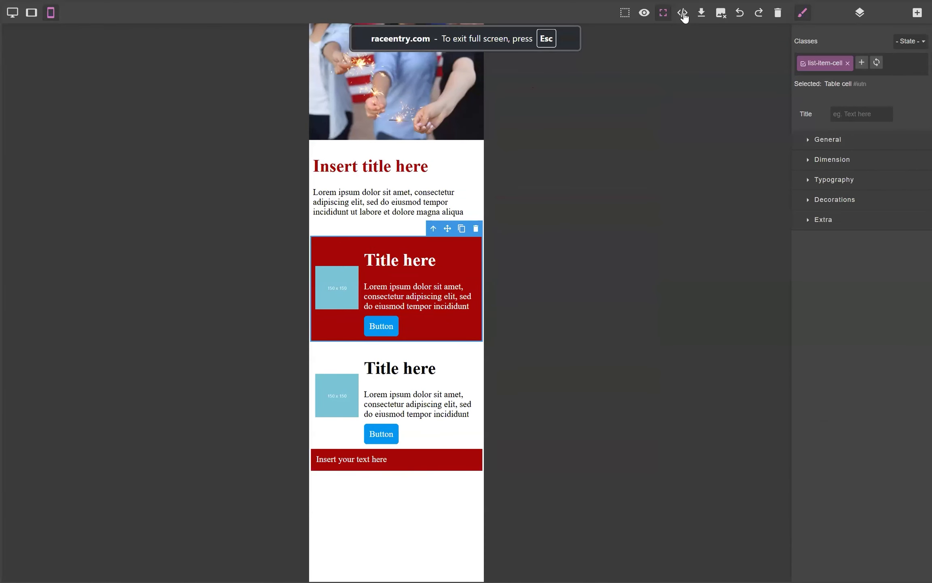
Step: Examine the template's exported HTML code and the import template dialog, closing both without changes
click(682, 12)
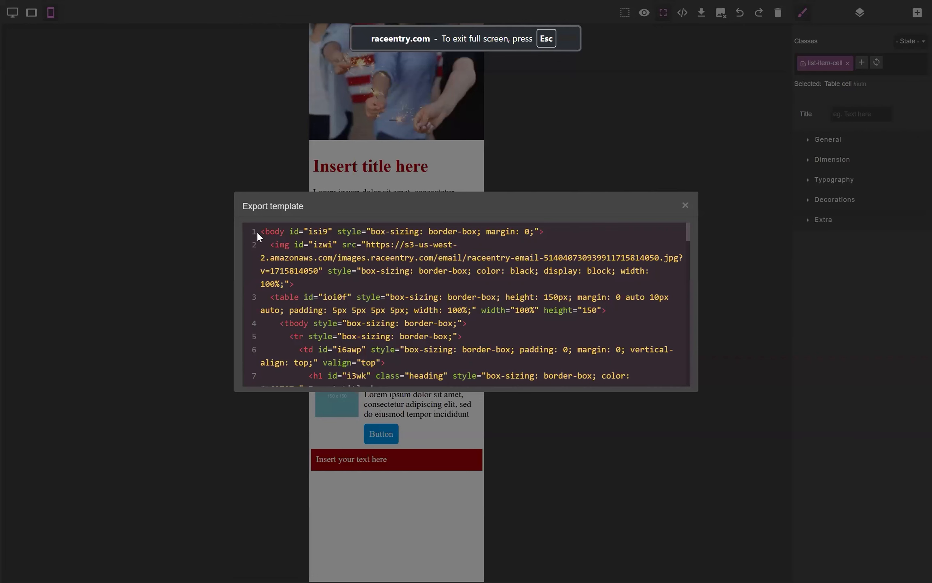
drag(303, 232, 524, 432)
click(480, 280)
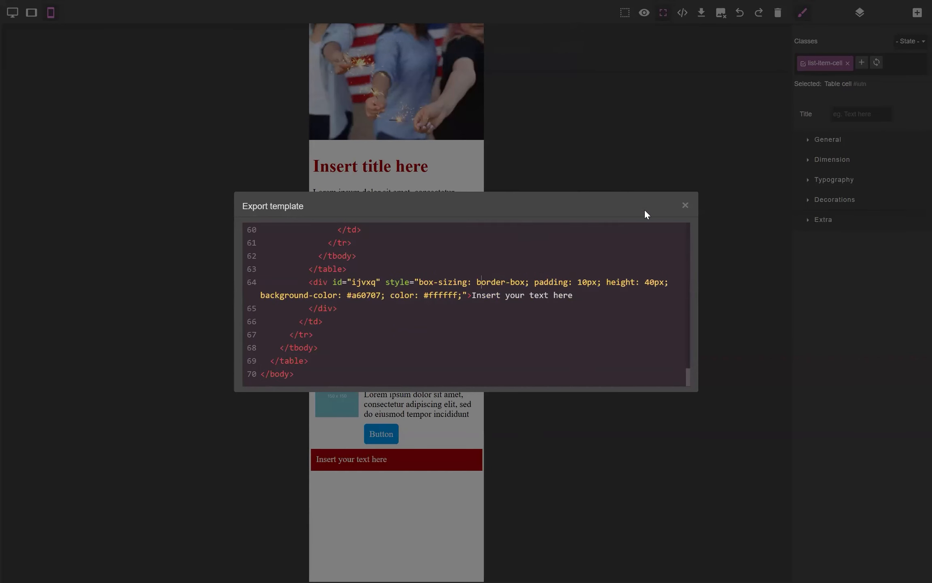
click(684, 204)
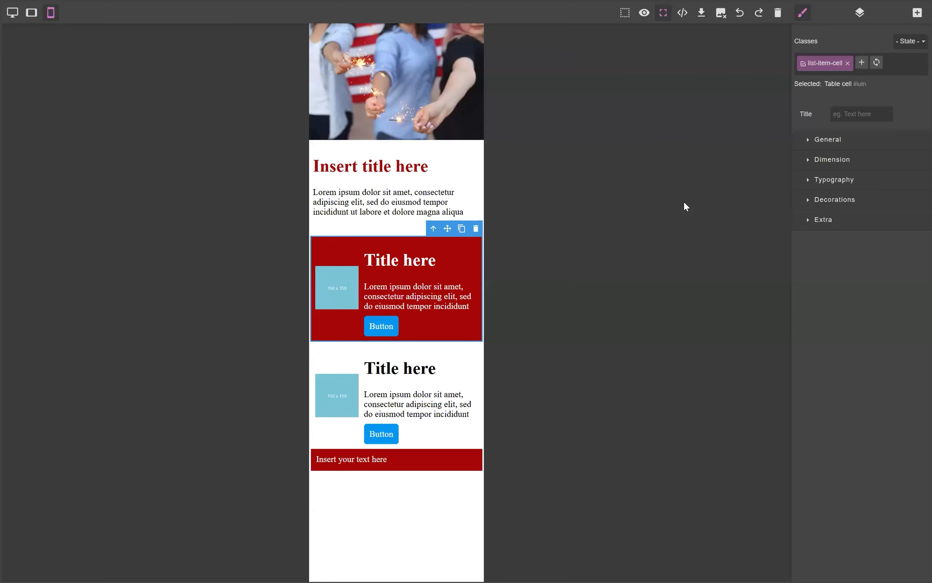
click(702, 13)
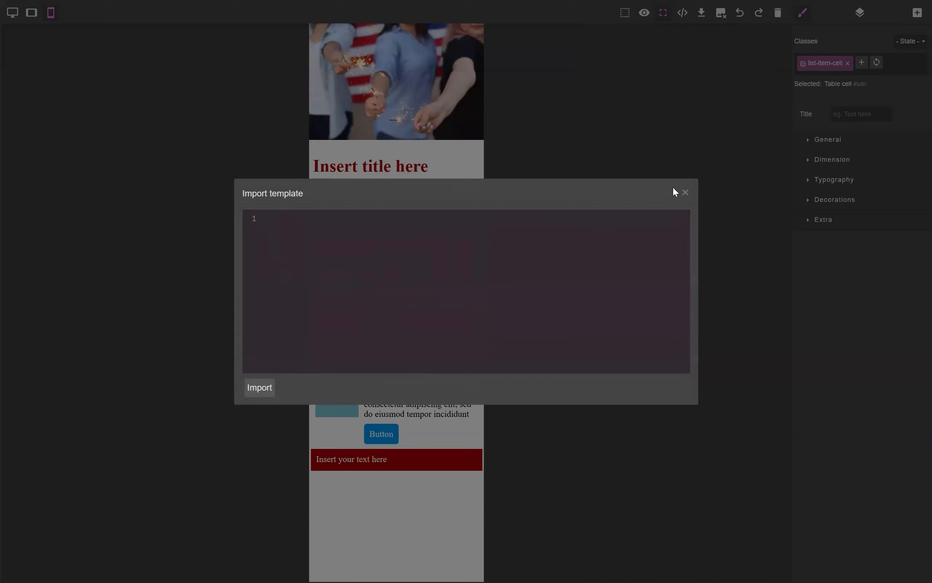
click(685, 193)
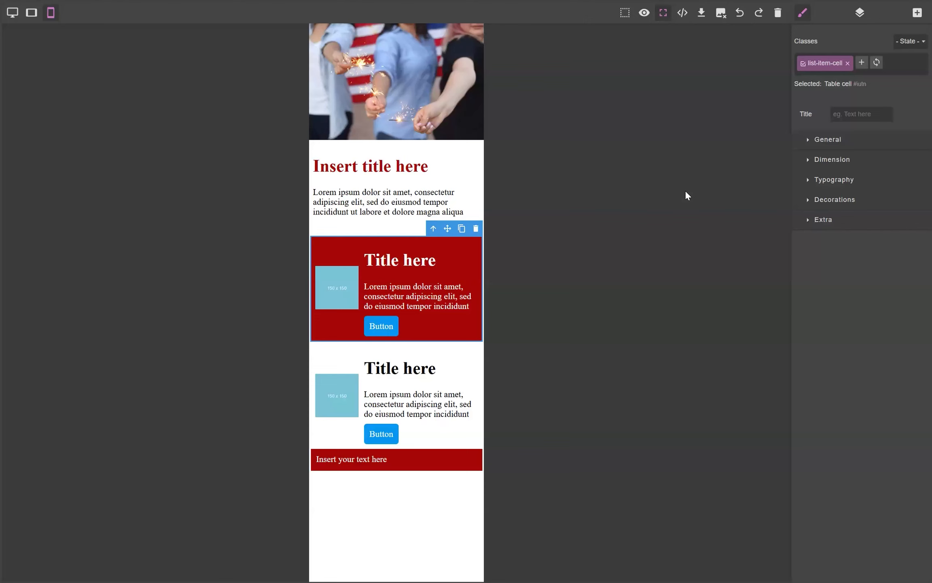
Step: Toggle the display of images in the editor off and back on
click(721, 15)
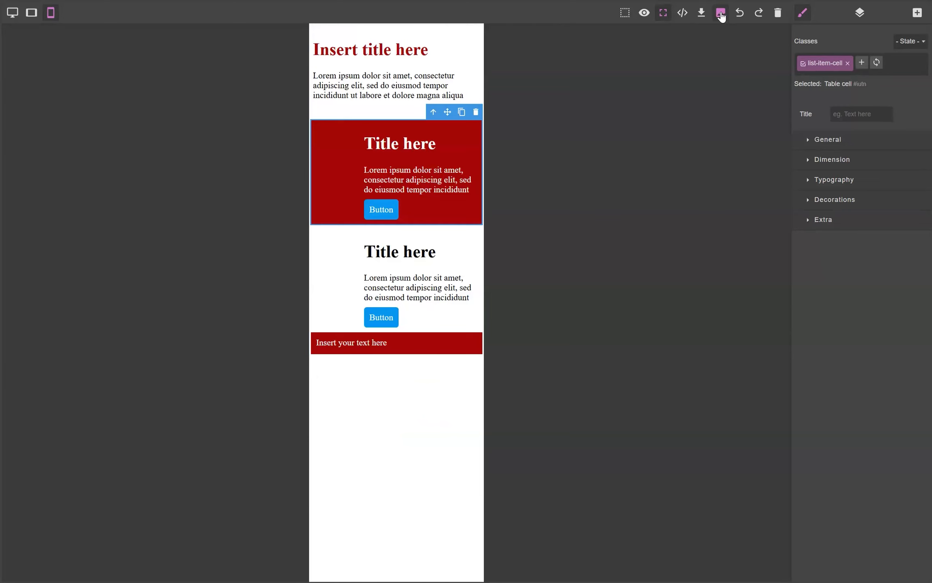
click(721, 16)
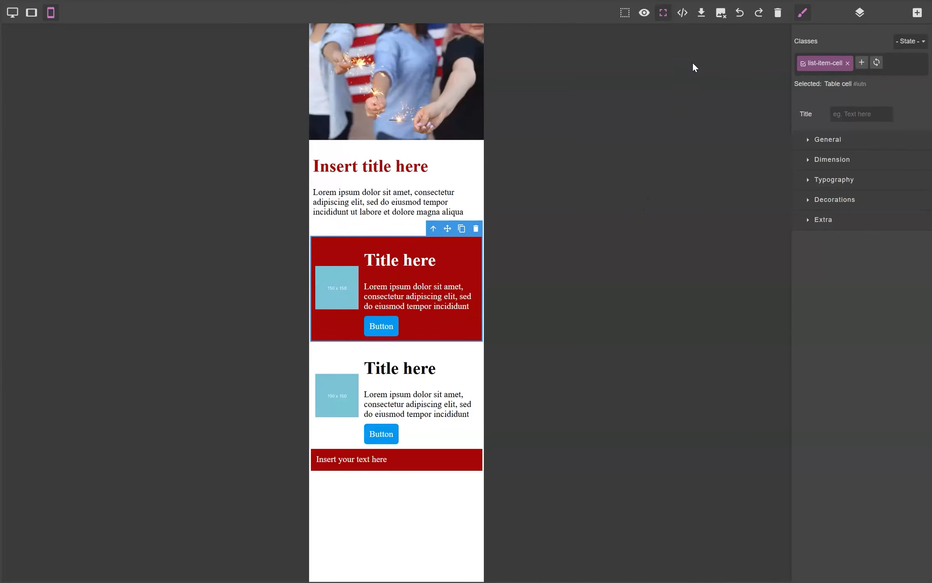
click(722, 16)
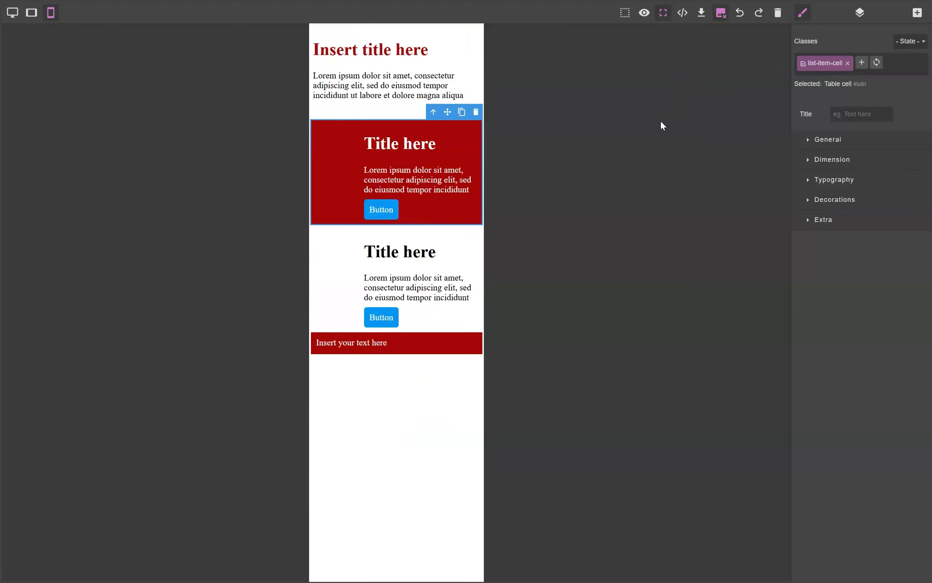
click(727, 13)
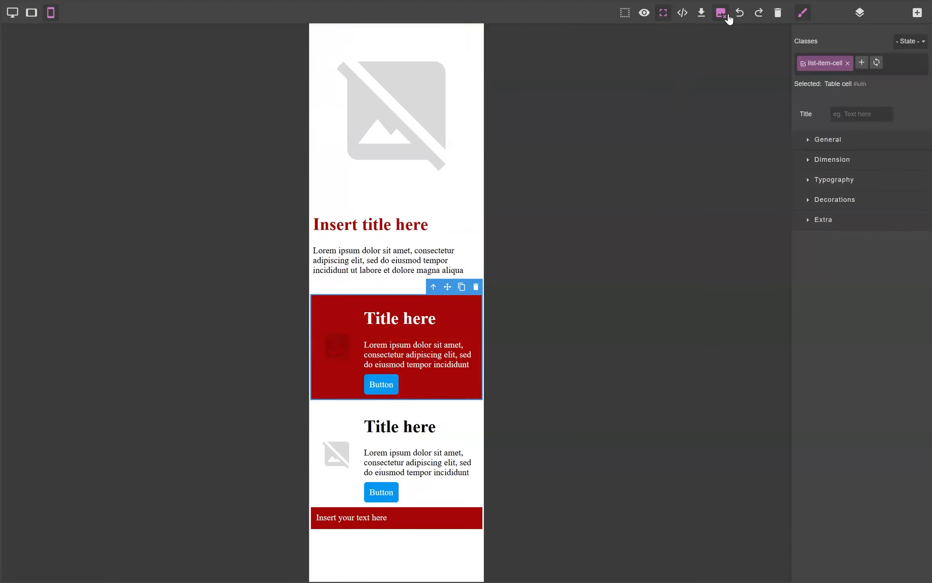
click(724, 20)
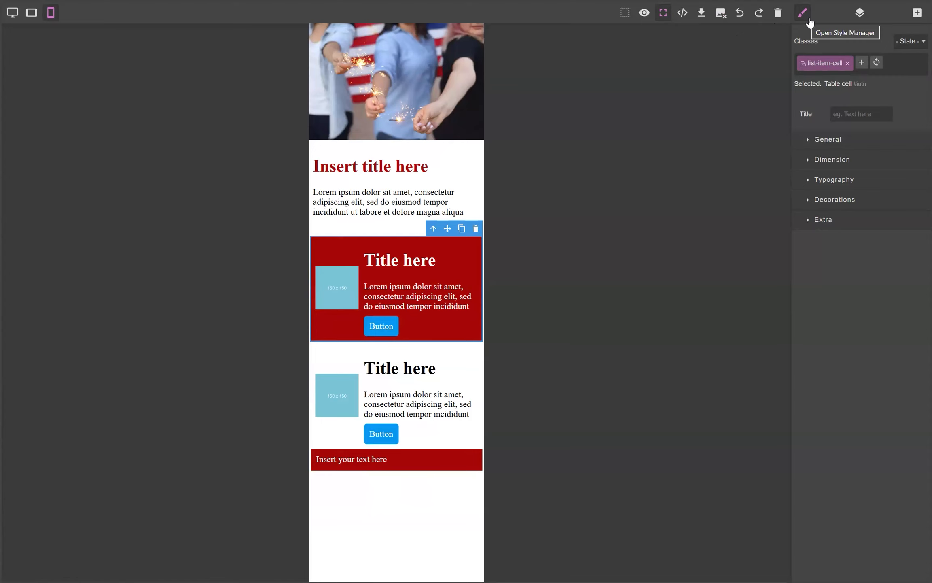
Step: Open the layer manager and then the blocks panel of the editor
click(860, 14)
click(917, 14)
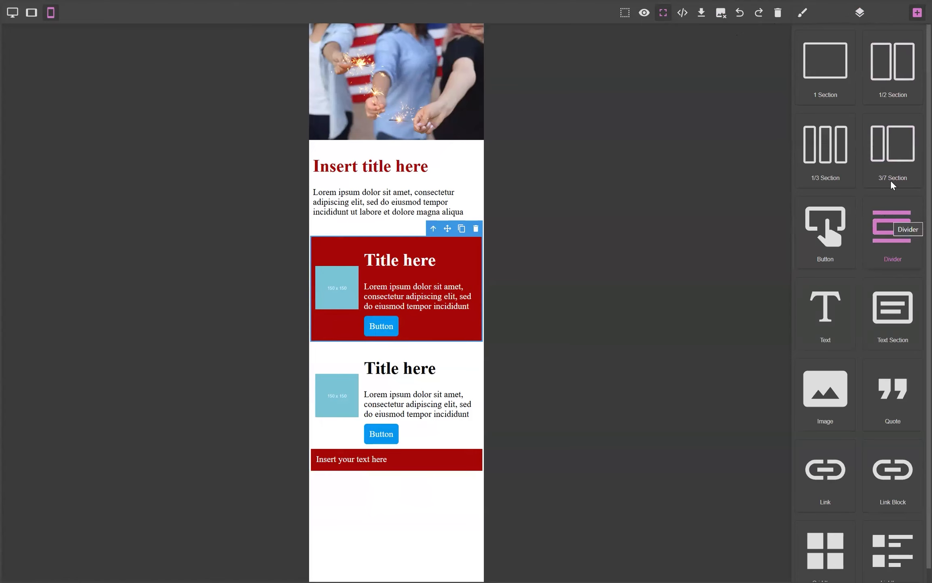
Step: Add a 3/7 Section block below the red footer banner
click(802, 14)
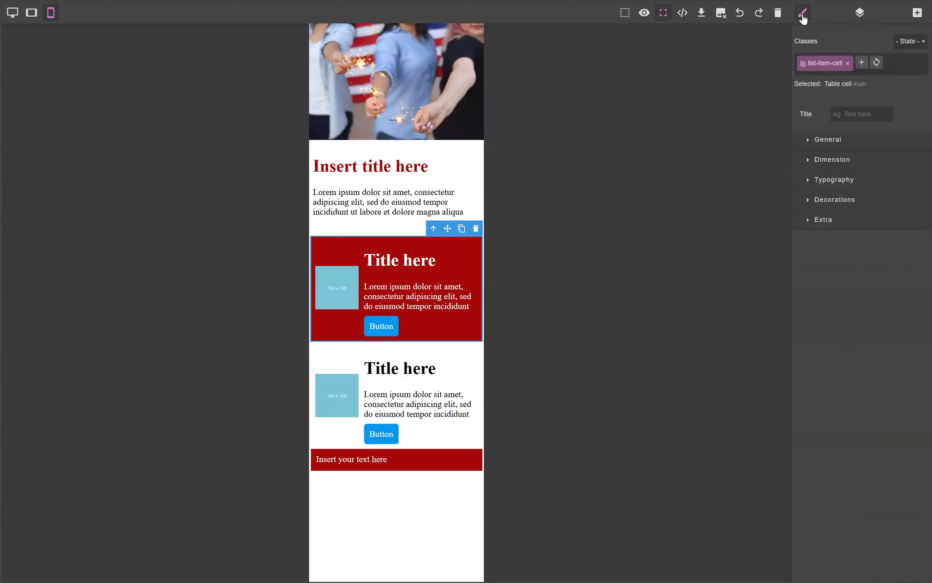
click(917, 13)
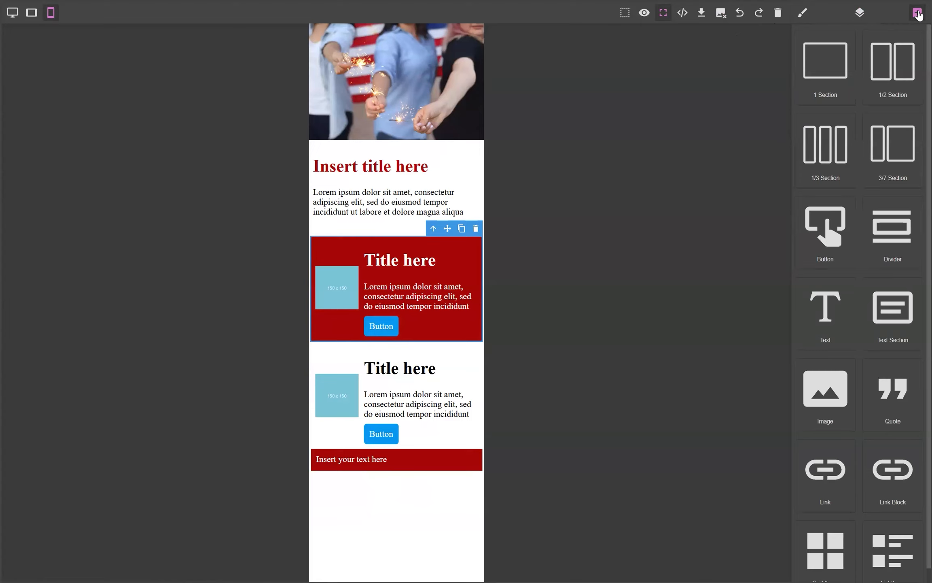
drag(890, 160, 435, 497)
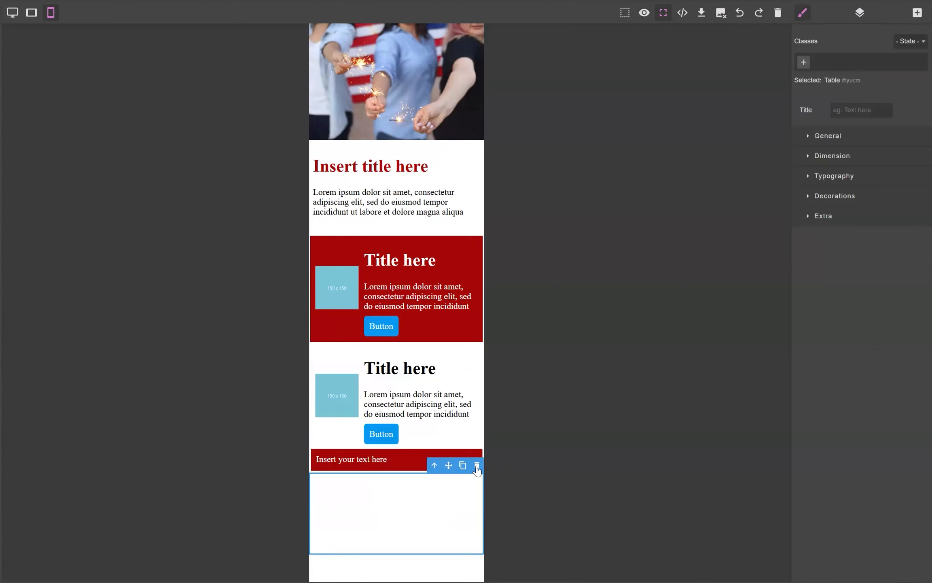
click(917, 12)
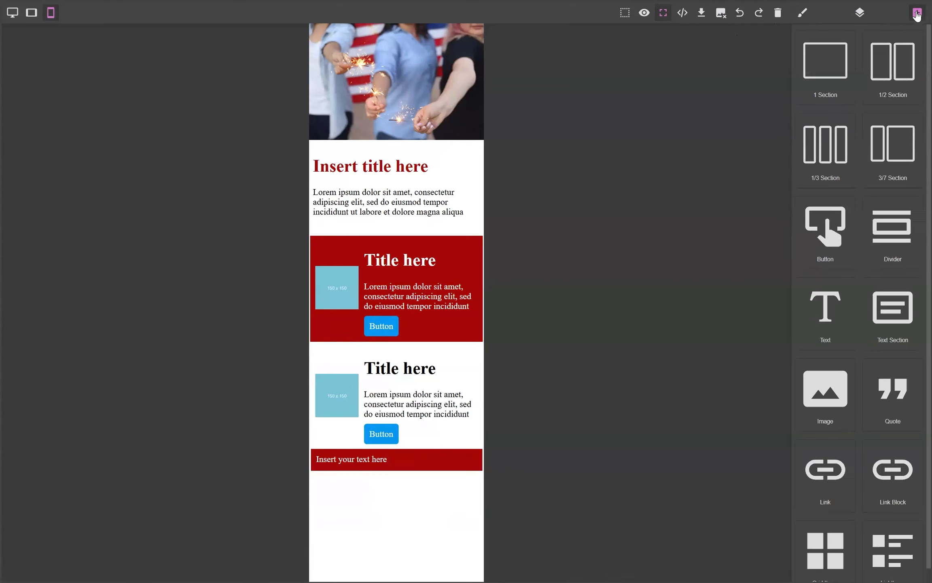
drag(821, 238, 348, 395)
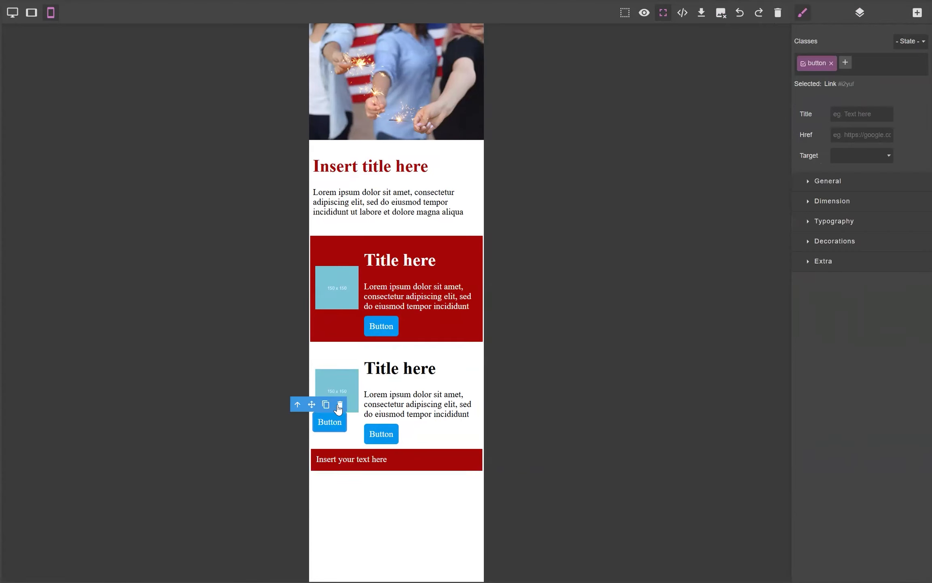
click(340, 405)
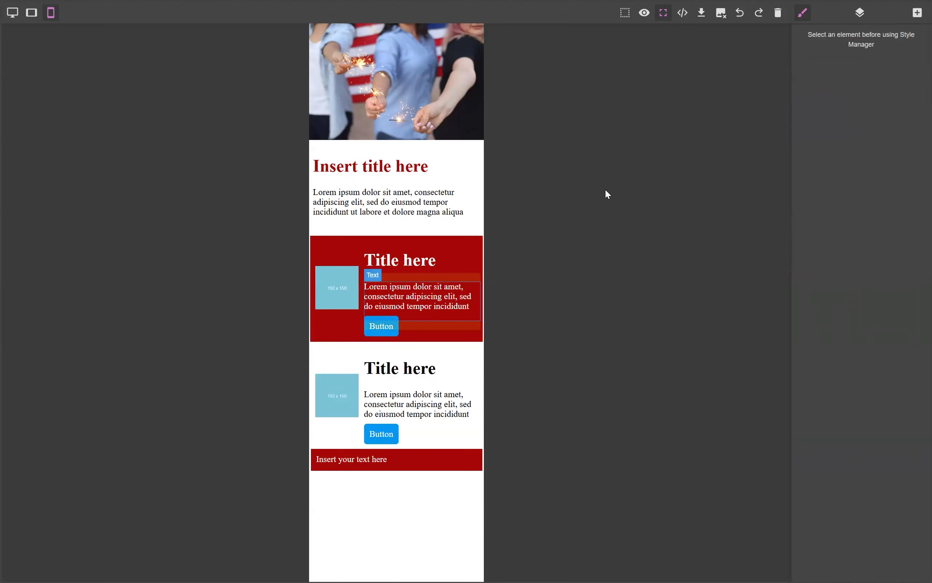
Step: Add a Grid Items block below the red footer banner
click(916, 12)
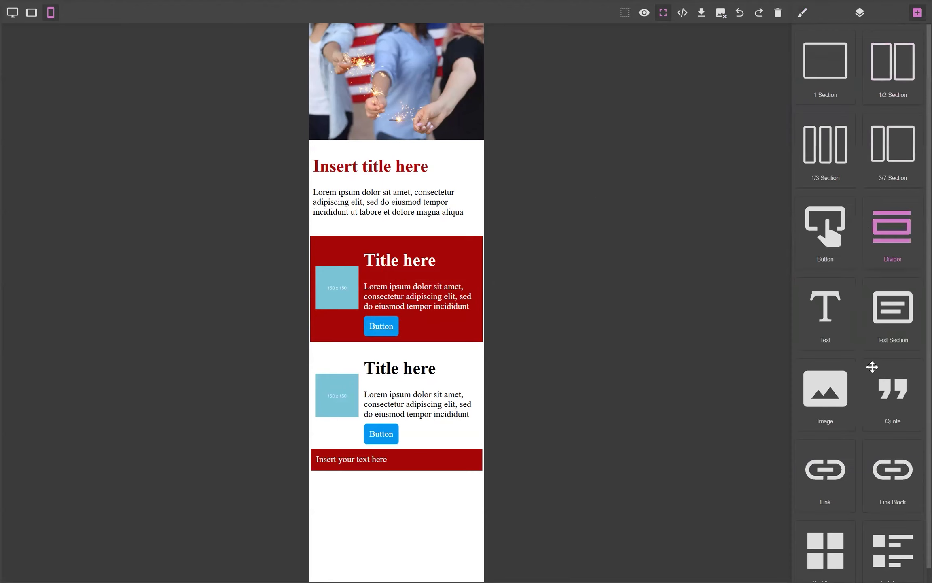
scroll(870, 380, down, 1)
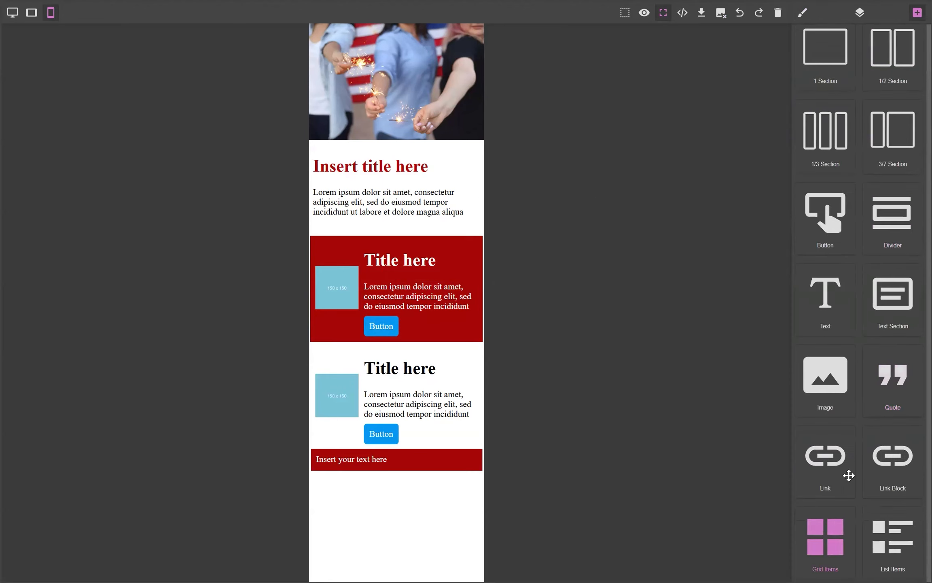
drag(845, 547, 387, 505)
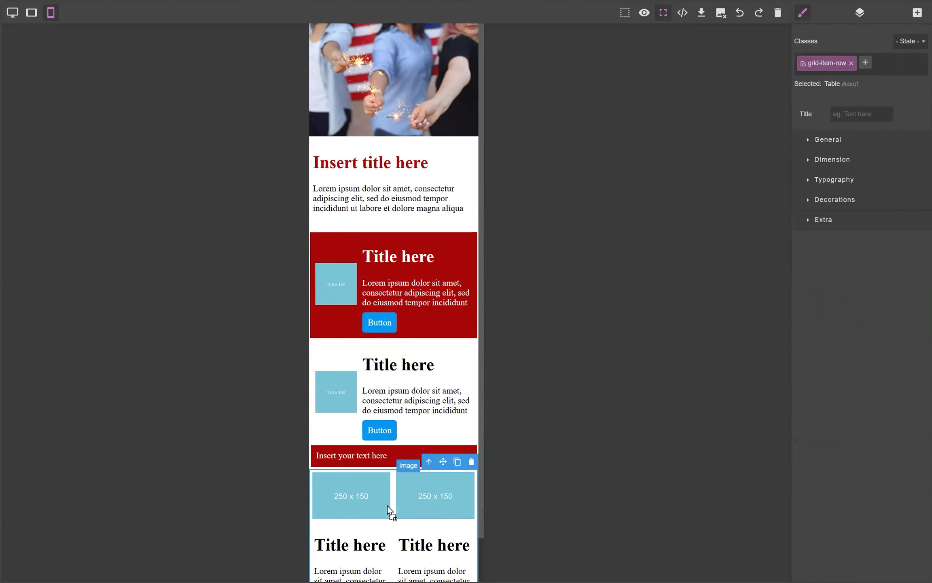
Step: Insert a List Items block between the red footer banner and the grid items
scroll(388, 505, down, 1)
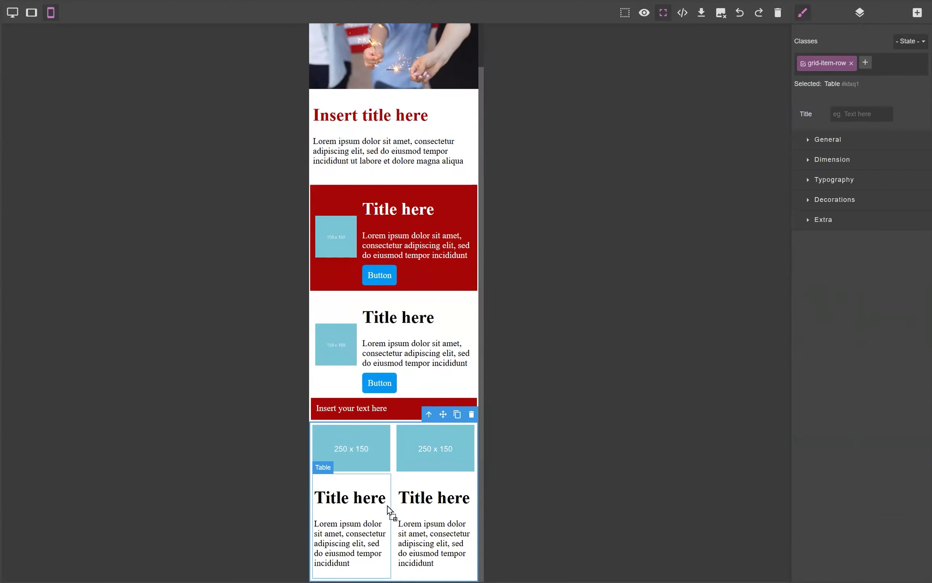
click(917, 13)
drag(895, 555, 379, 419)
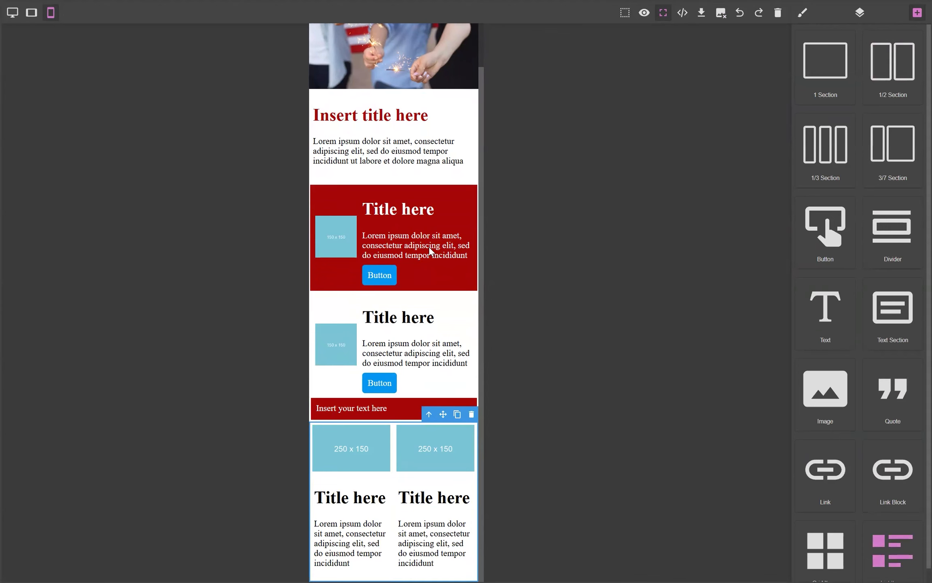
scroll(409, 494, down, 1)
scroll(408, 494, down, 2)
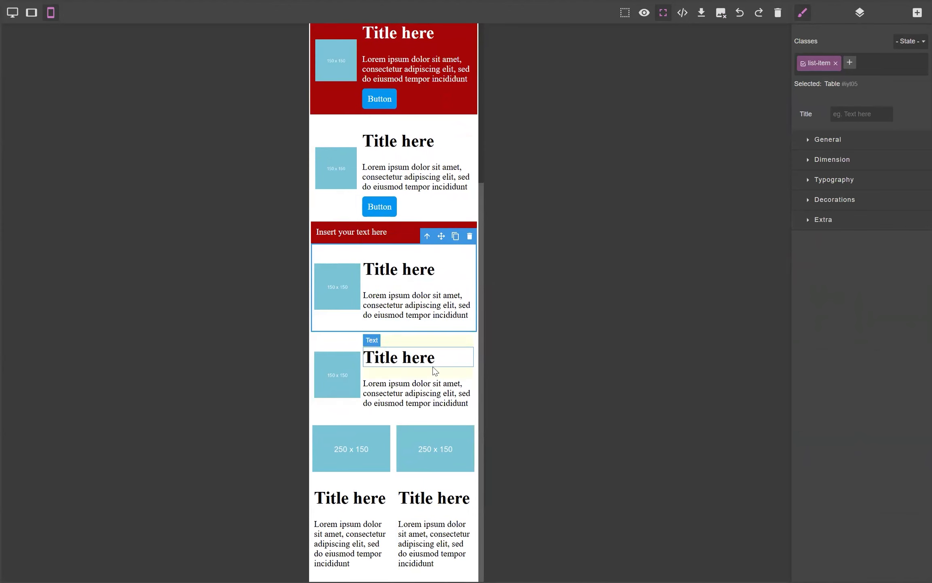
scroll(417, 403, up, 1)
scroll(417, 403, up, 2)
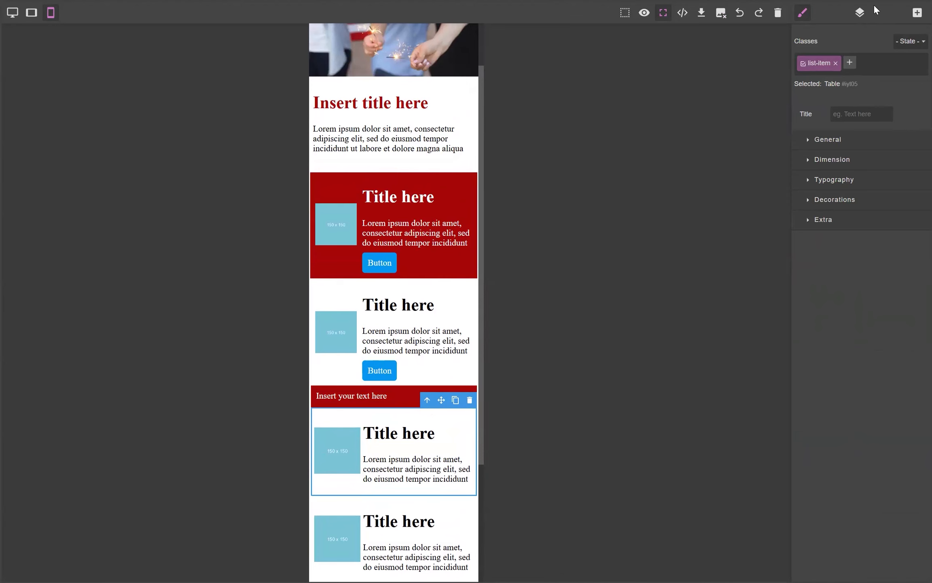
Step: Add a Link under the second list item's title and change its text to Text for Link
click(917, 12)
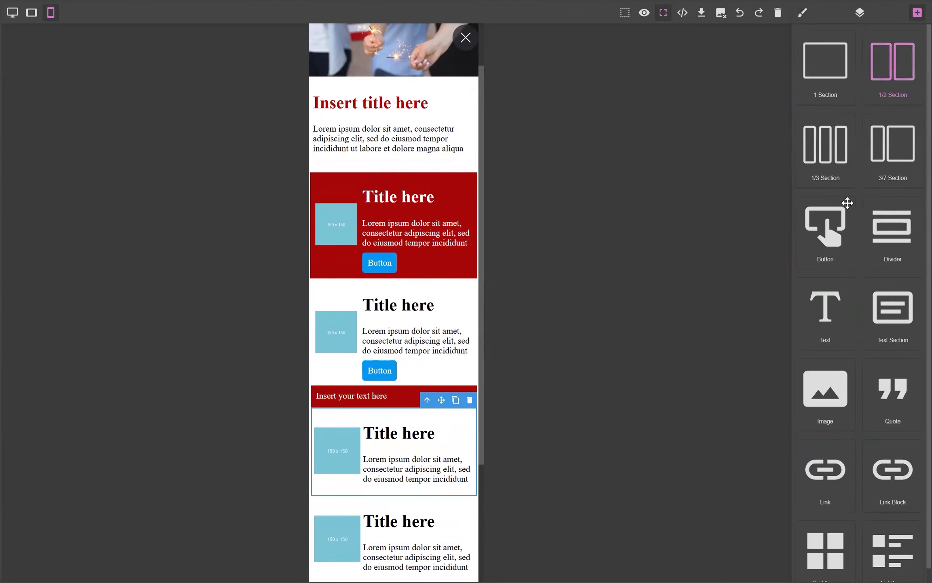
scroll(850, 404, down, 1)
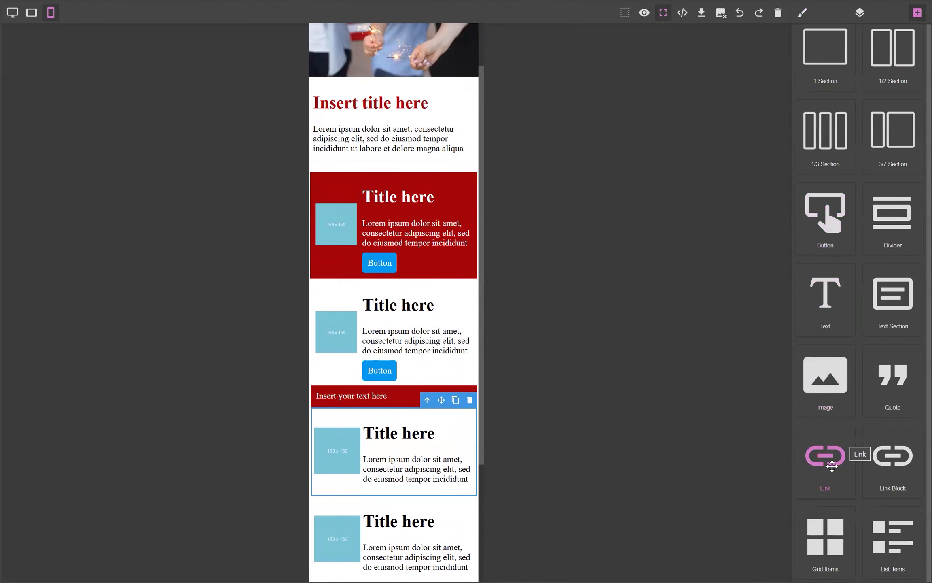
drag(831, 466, 377, 343)
double_click(373, 331)
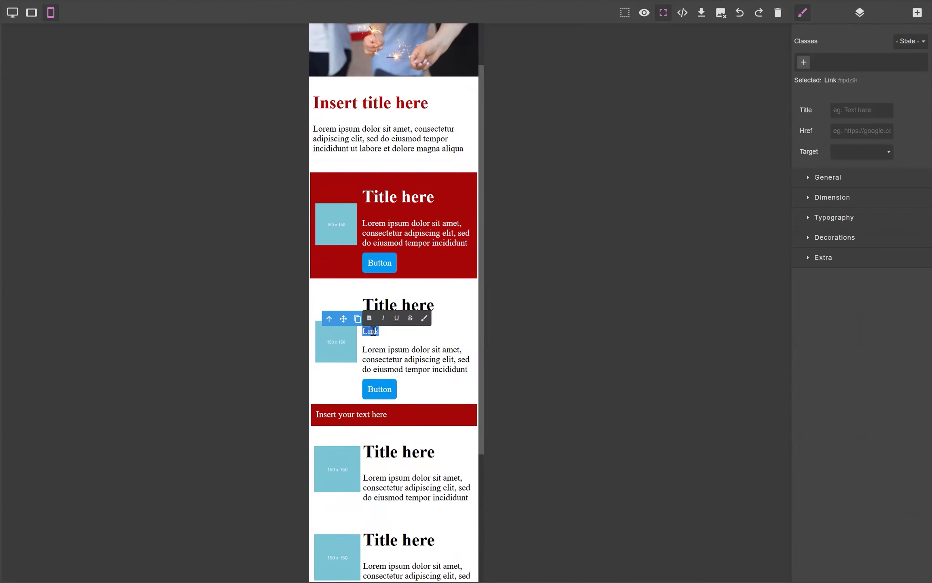
text(Text for T)
text(ink)
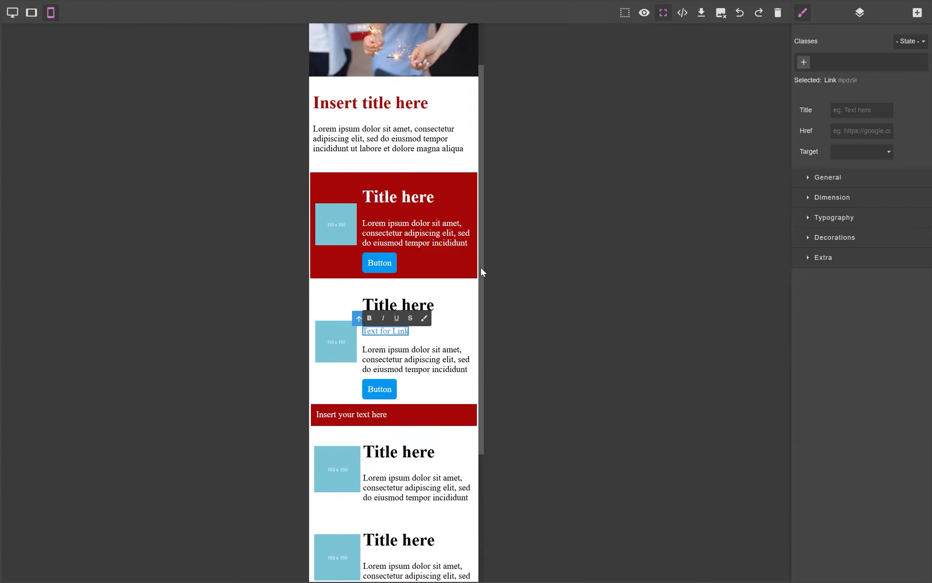
Step: Set the new text link's target to New window
click(800, 131)
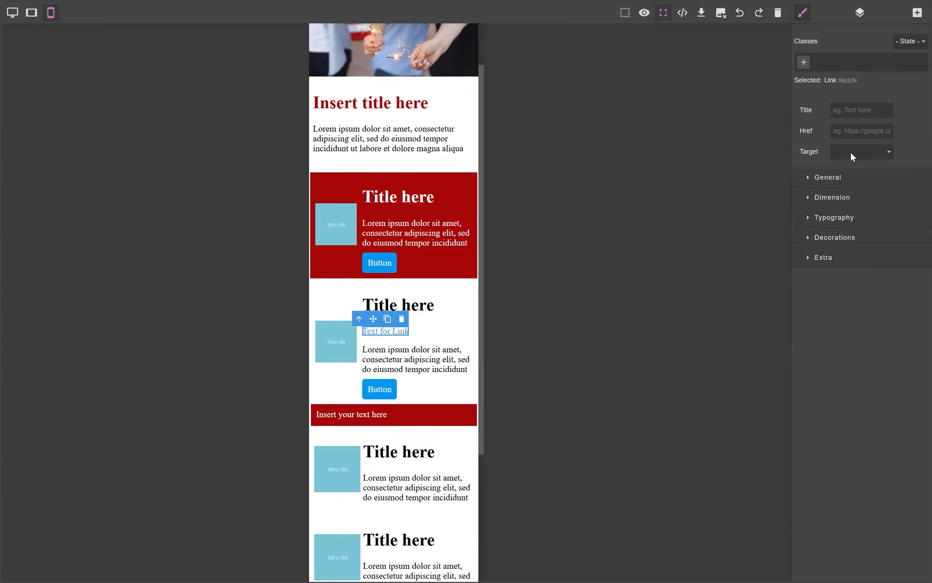
click(885, 151)
click(884, 166)
Step: Add a Link Block below the introductory paragraph under the main title
click(916, 13)
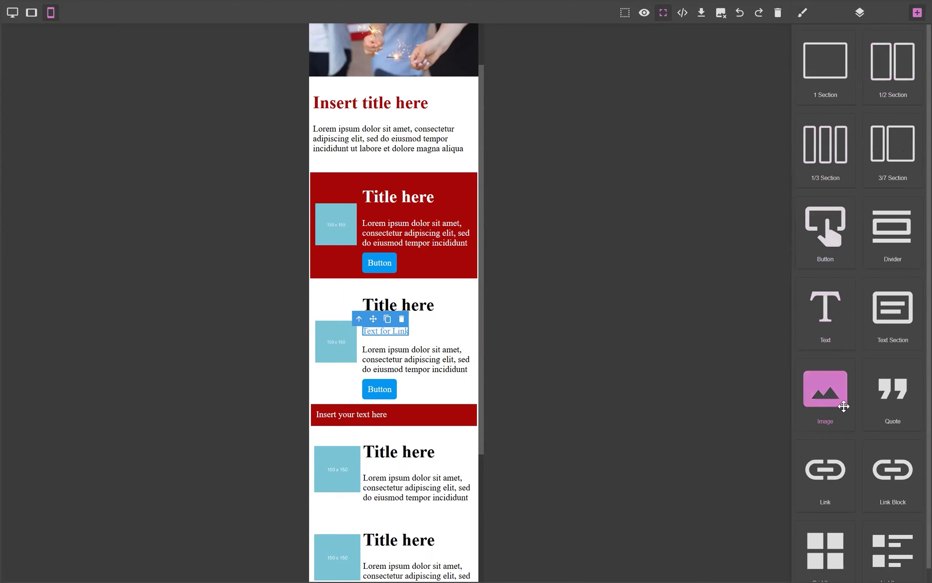
scroll(870, 424, down, 1)
drag(902, 468, 399, 289)
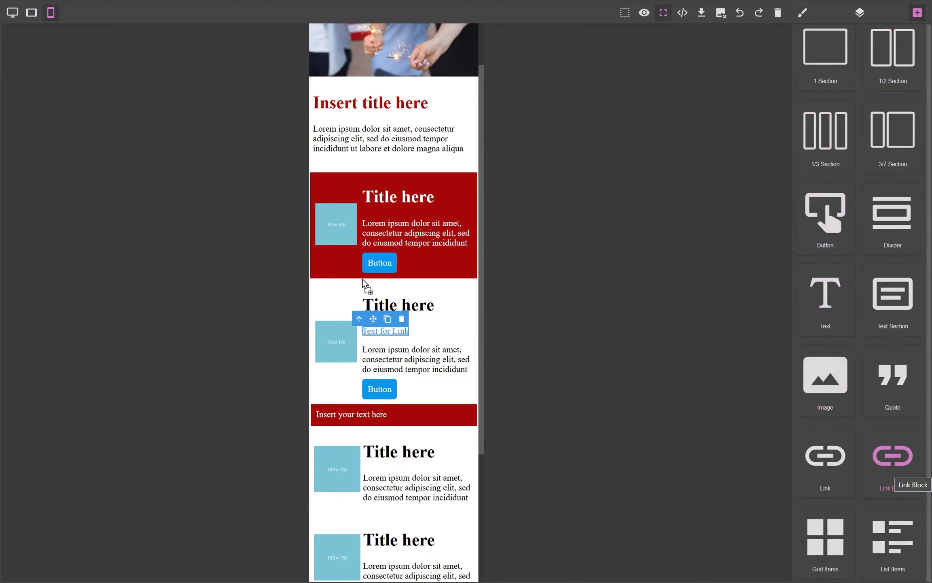
drag(377, 211, 352, 163)
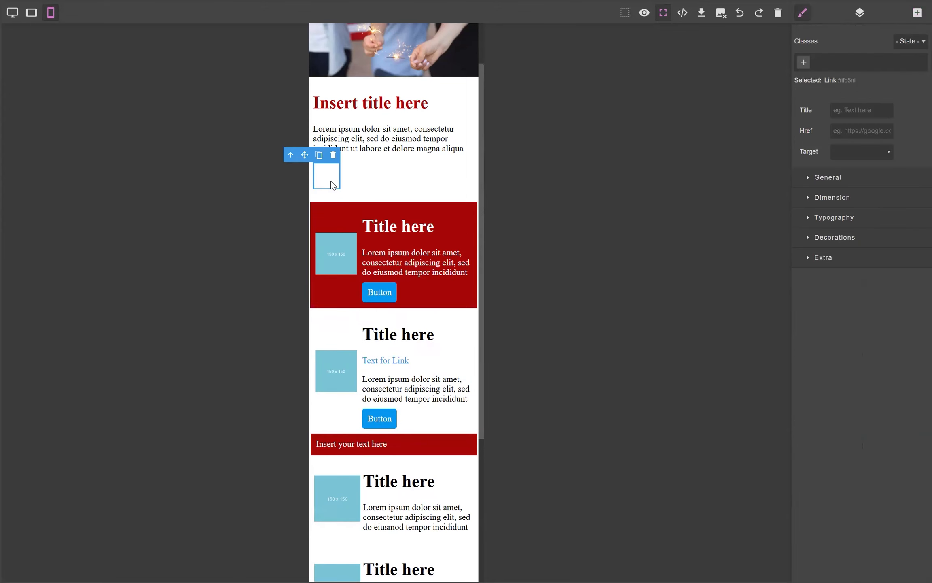
Step: Place an image inside the link block, choosing the sparklers photo from the image library
click(917, 13)
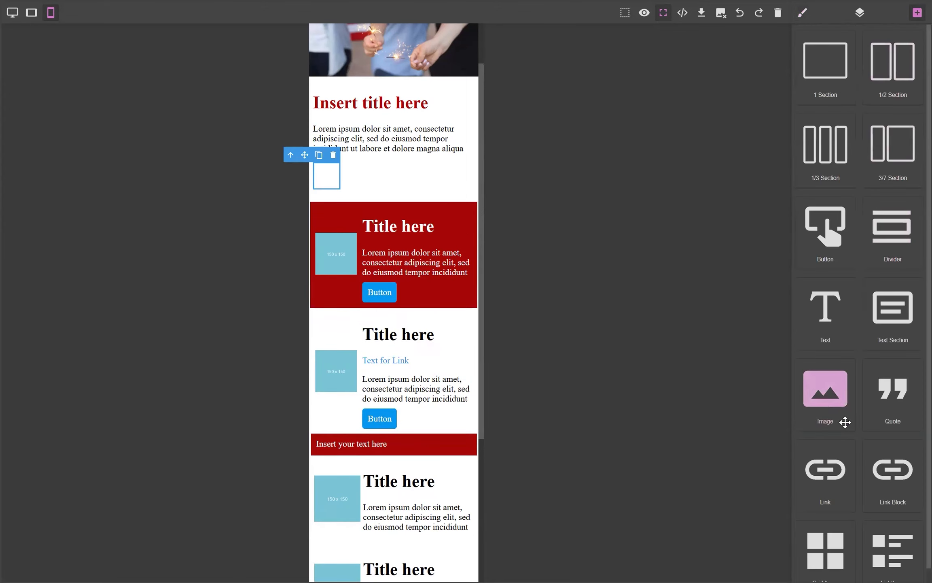
drag(841, 404, 341, 205)
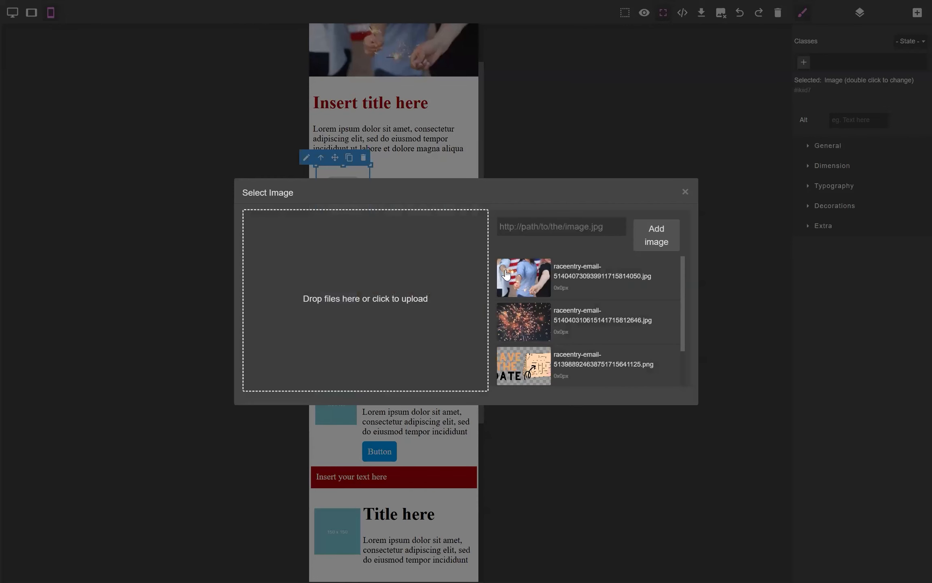
click(527, 279)
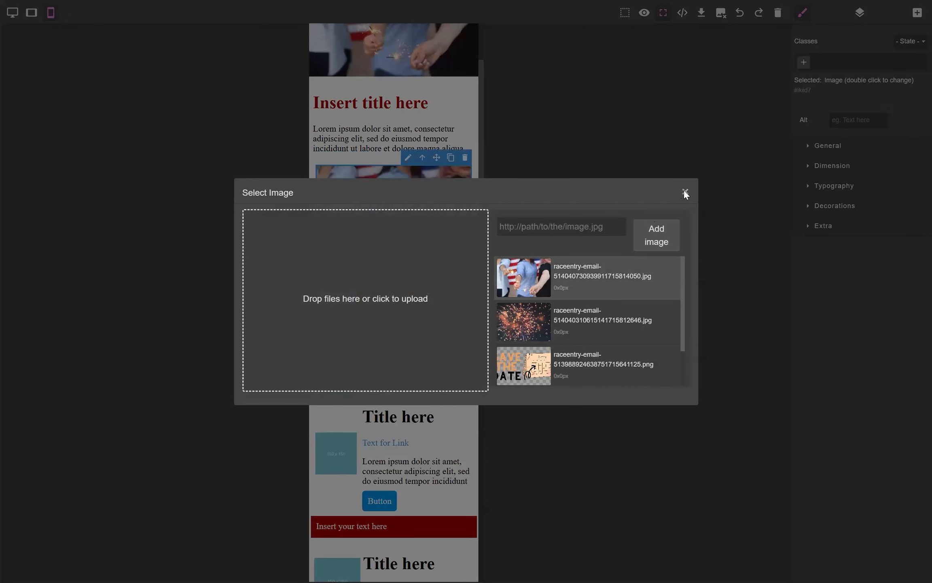
click(684, 191)
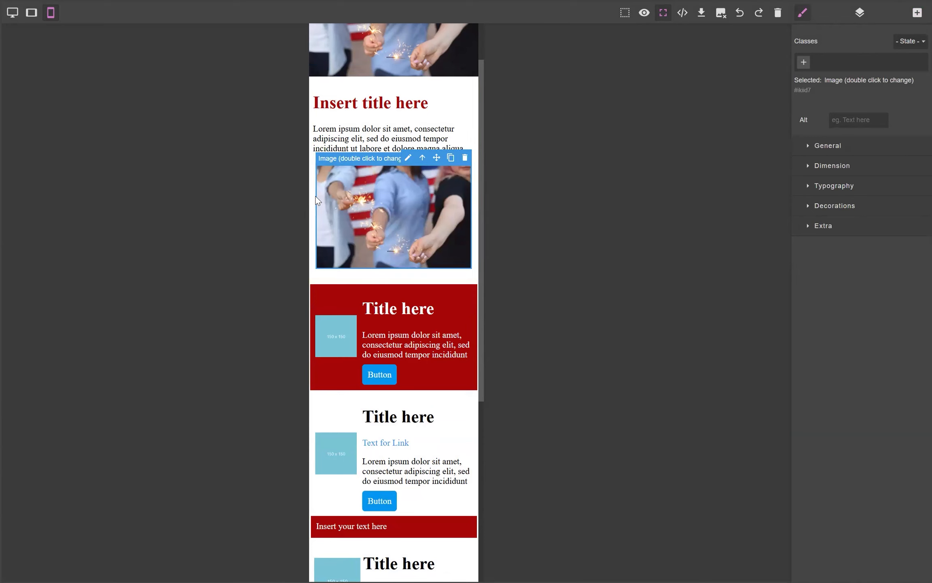
Step: Set the link block's target to New window
click(475, 265)
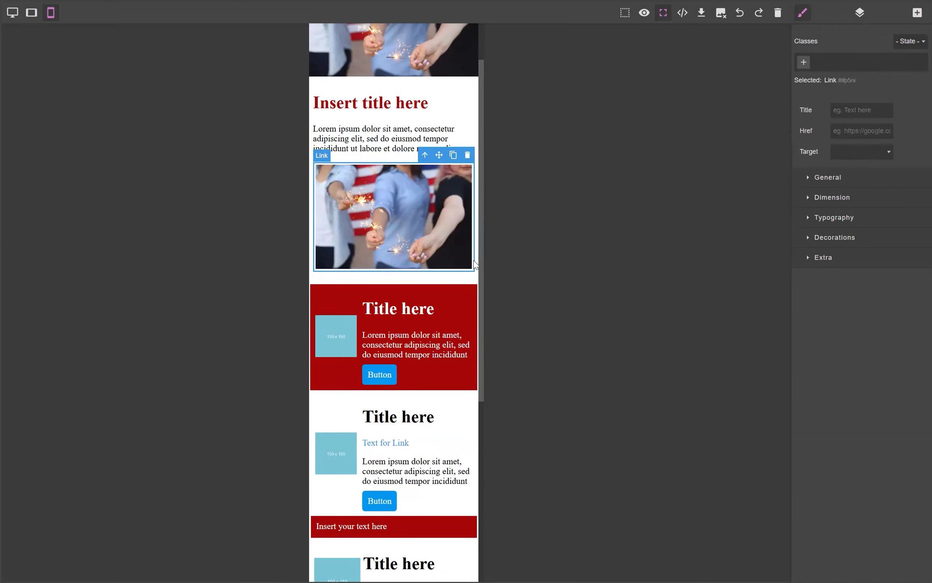
click(842, 130)
click(889, 152)
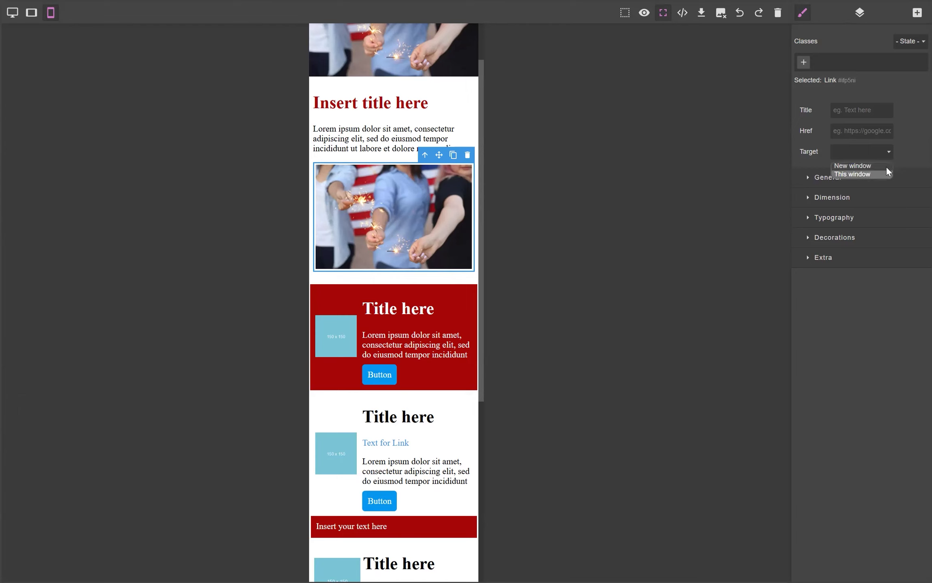
click(858, 166)
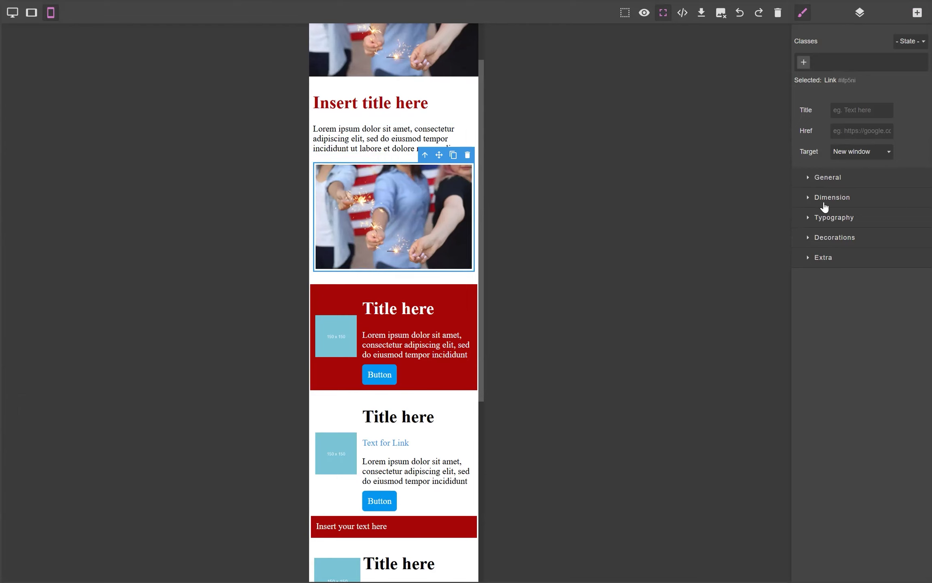
Step: Set the link block's width to 100%
click(809, 198)
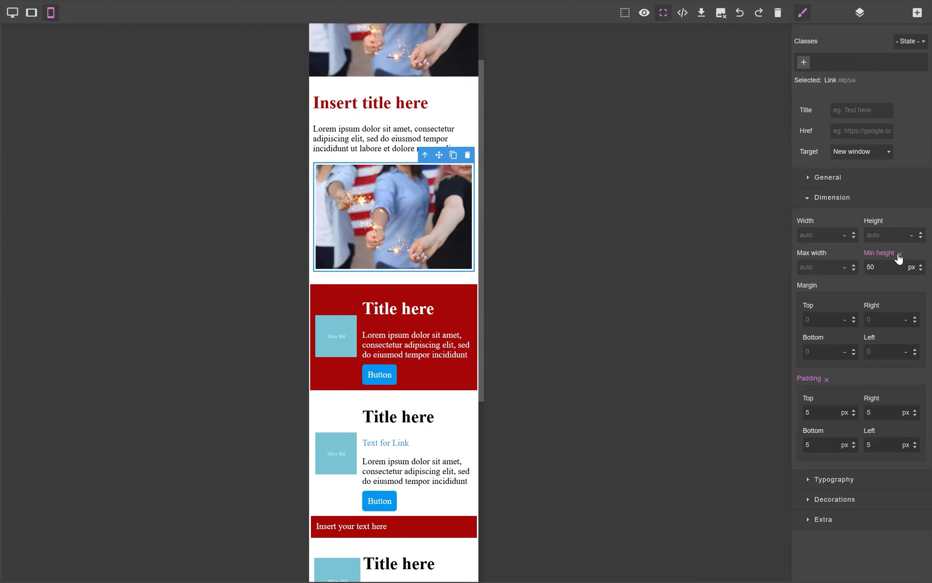
click(822, 238)
text(100%)
key(Return)
Step: Inspect the dimension settings of the new image, its link block and the list item image links
click(343, 244)
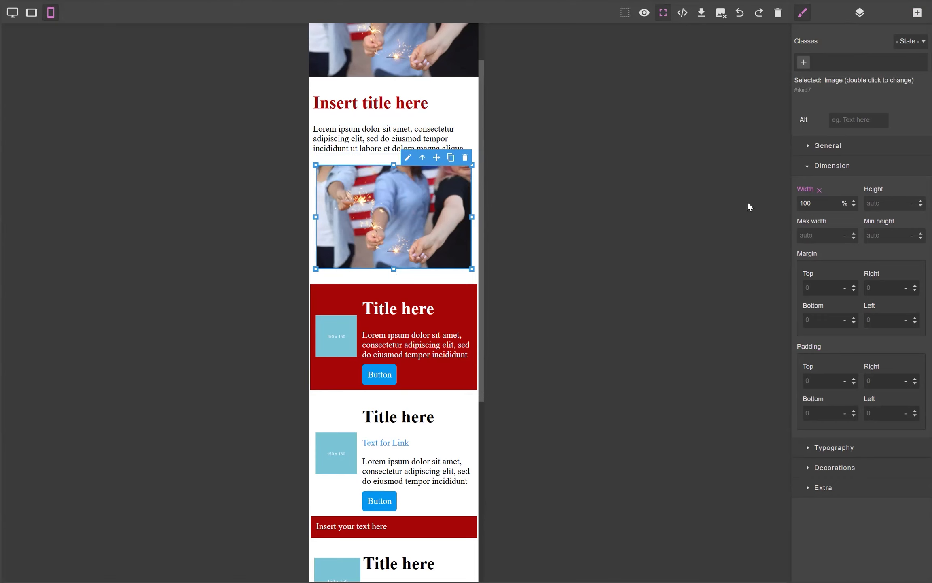
click(314, 180)
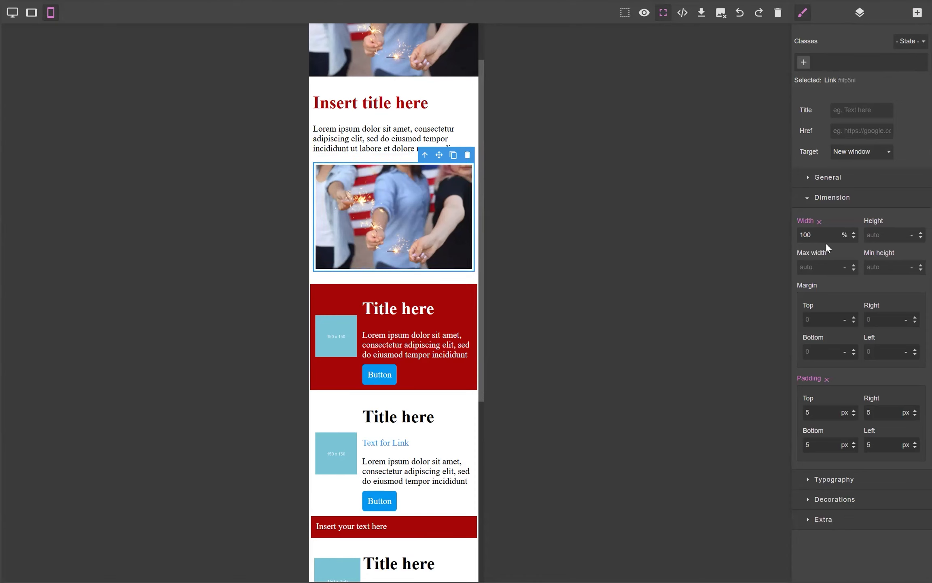
click(326, 313)
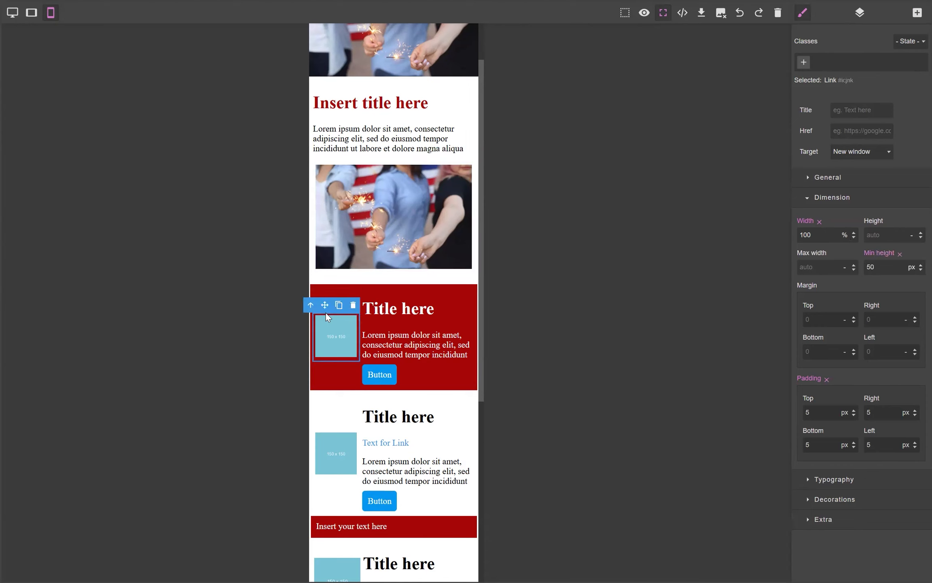
click(338, 339)
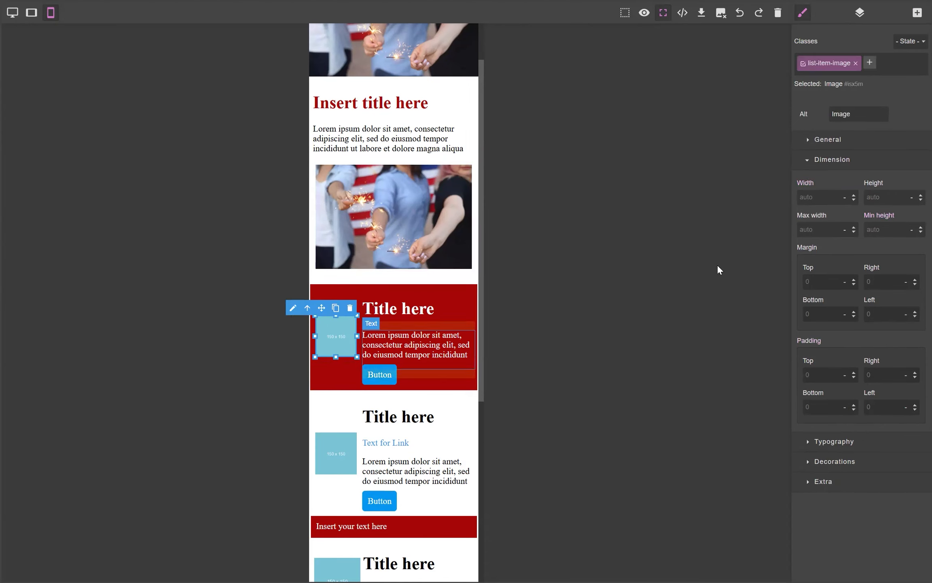
click(359, 323)
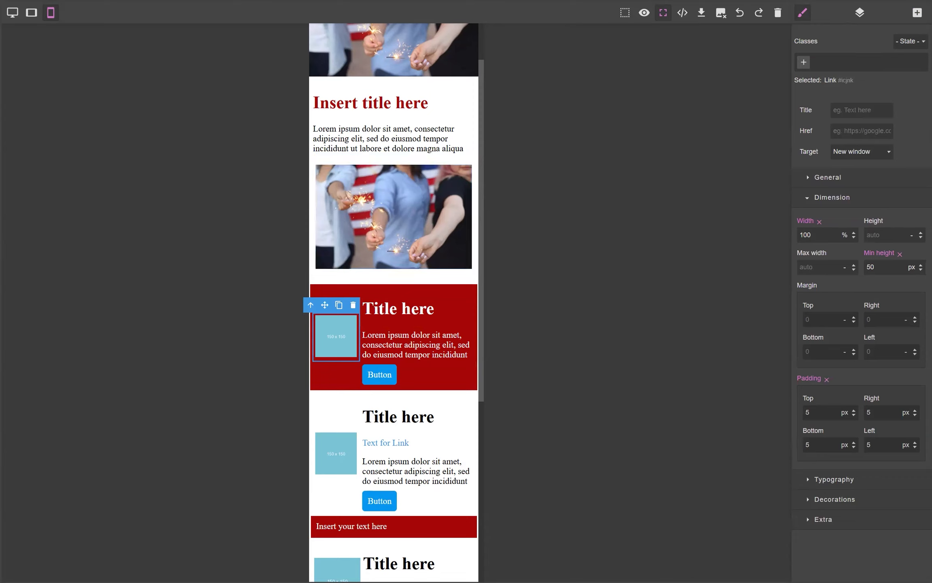
click(445, 162)
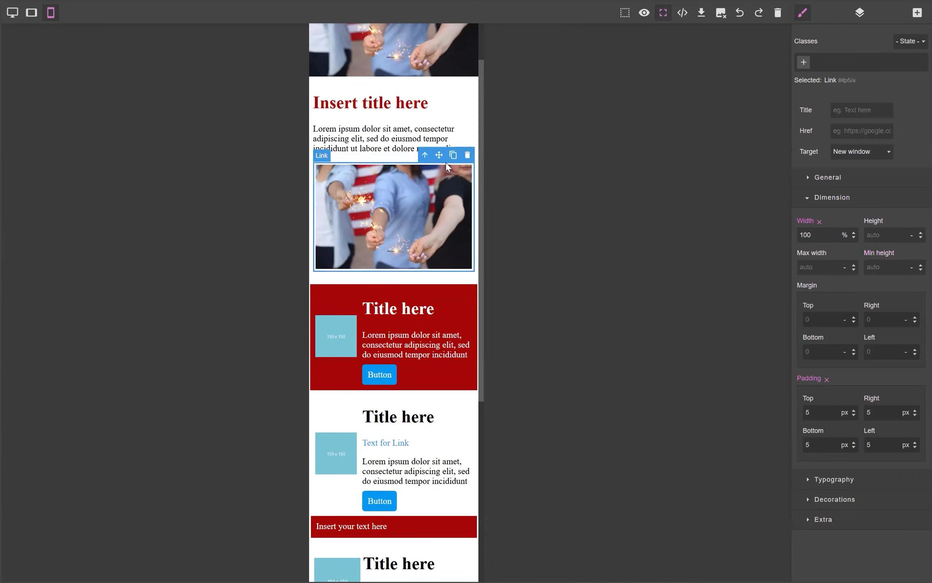
Step: Delete the link block holding the sparklers image and insert a three-column section below the red text bar
click(468, 156)
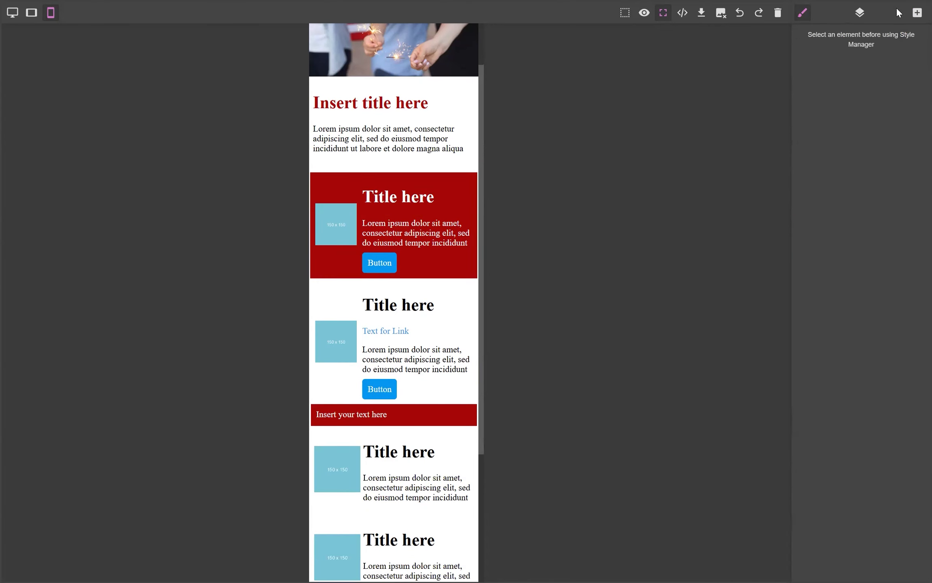
click(917, 13)
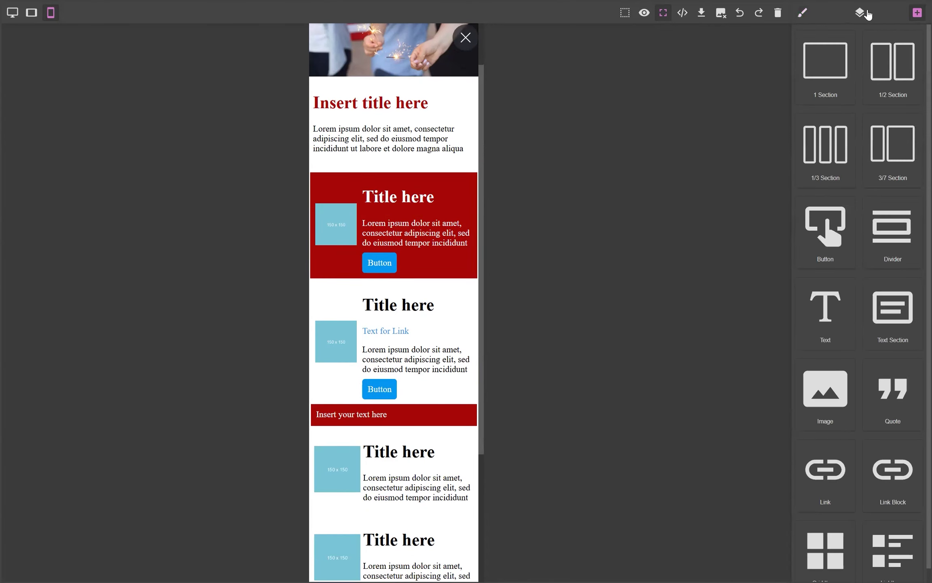
scroll(871, 335, down, 1)
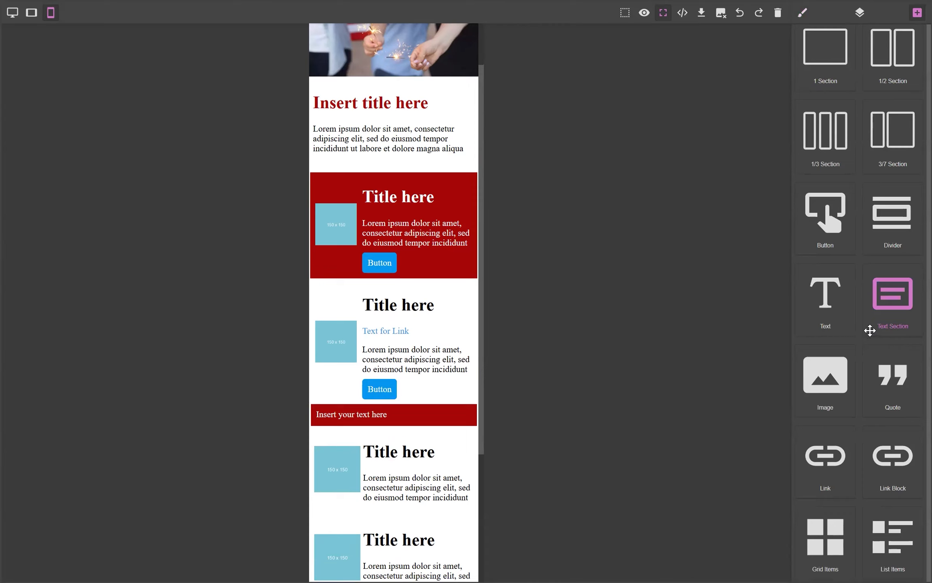
scroll(870, 330, up, 1)
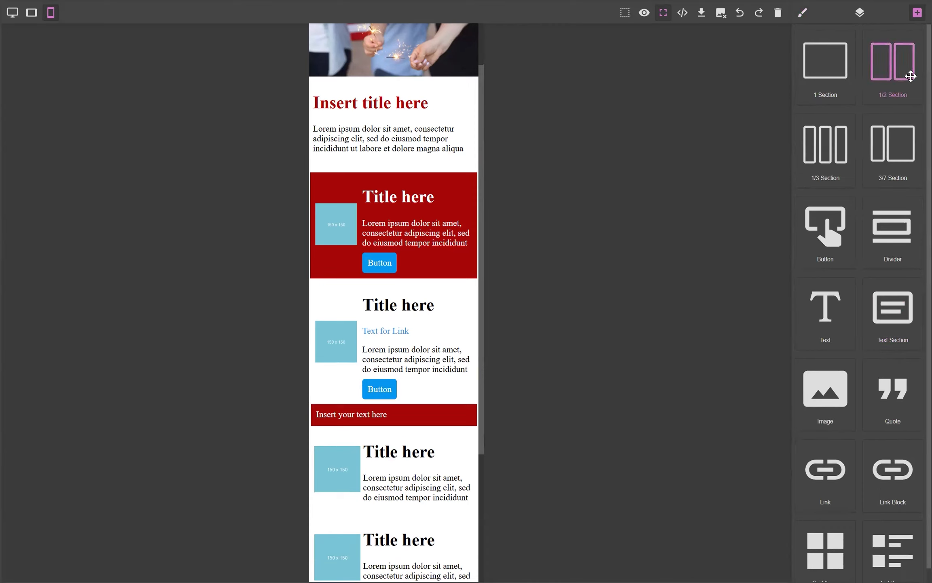
drag(823, 145, 373, 423)
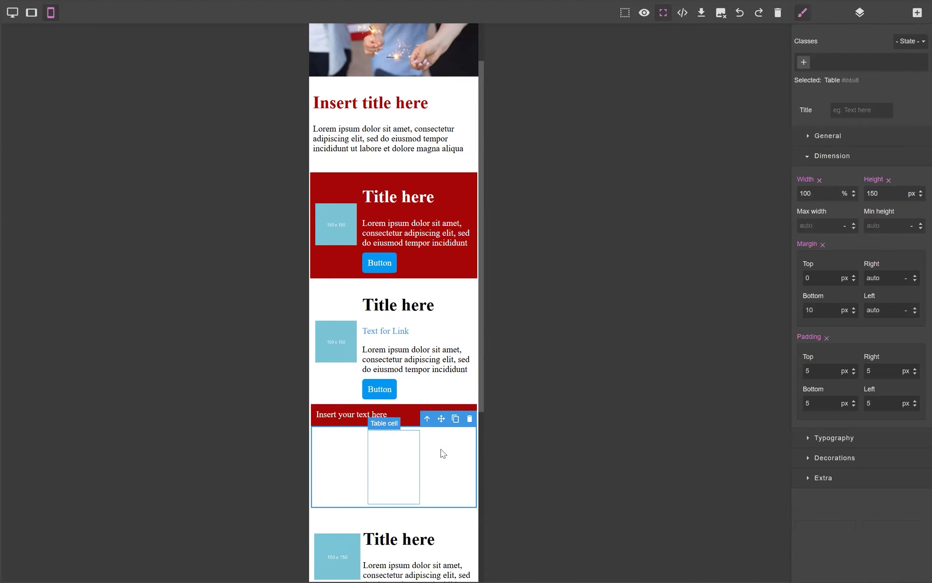
Step: Place an image in the section's first column, choosing the sparklers photo from the image library
click(918, 13)
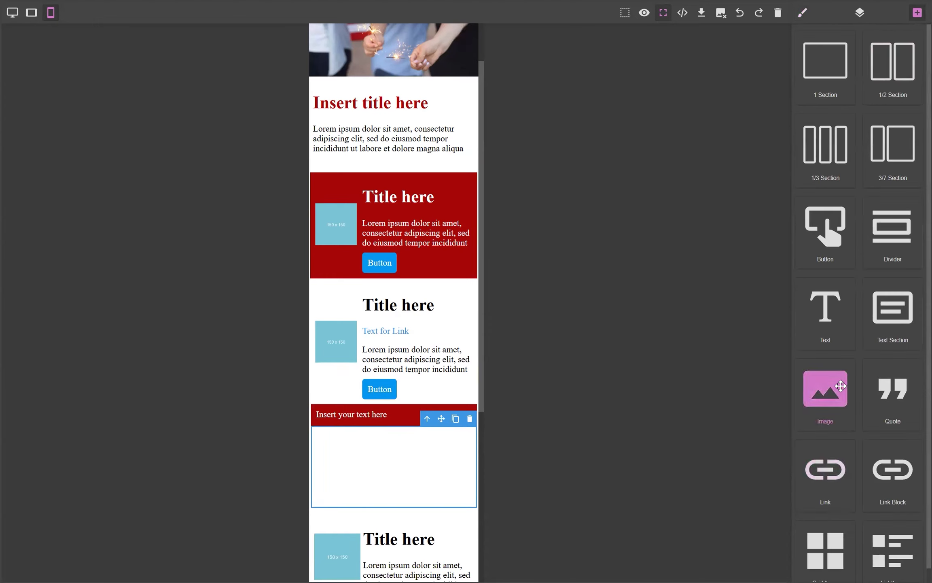
drag(841, 387, 354, 466)
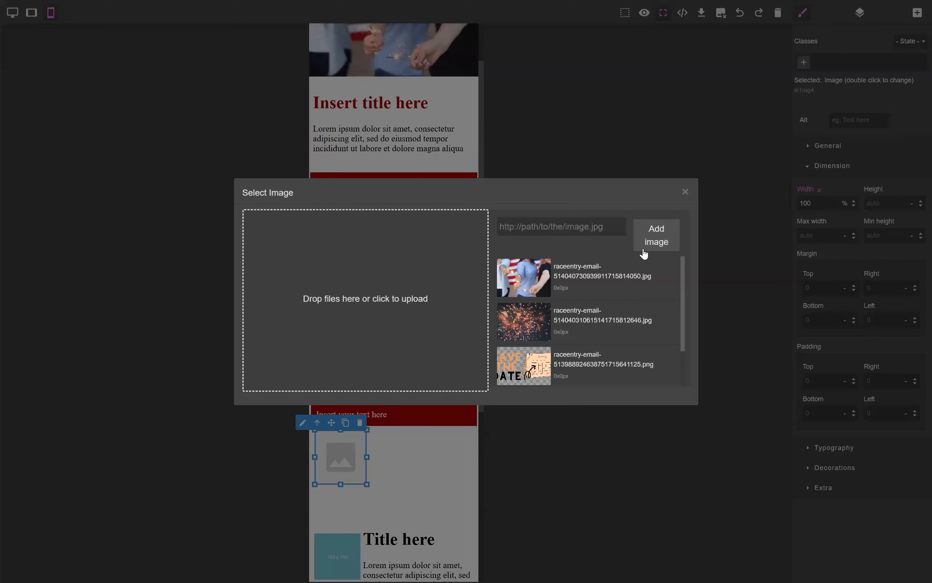
click(545, 287)
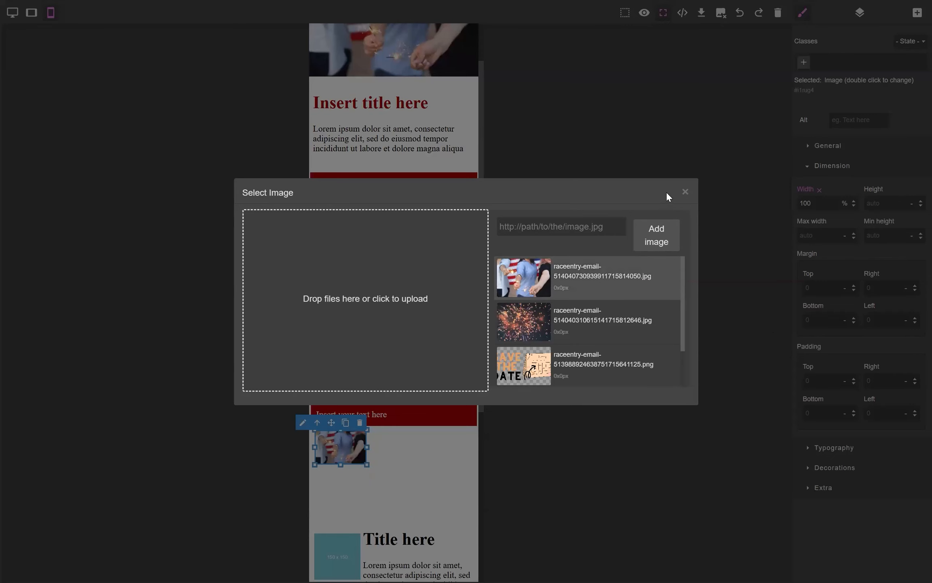
click(685, 192)
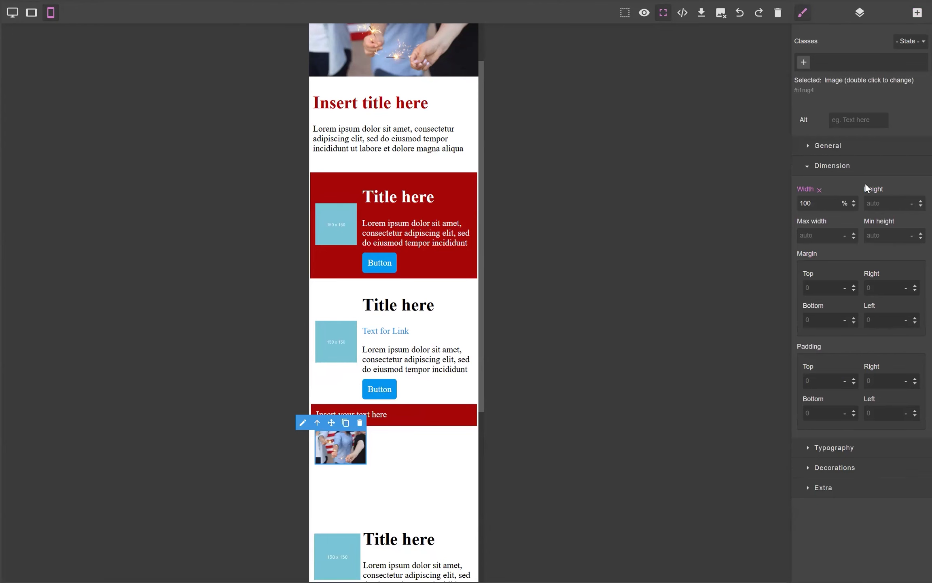
Step: Place another image in the second column, again choosing the sparklers photo
click(918, 16)
drag(828, 410, 407, 473)
click(523, 286)
click(686, 191)
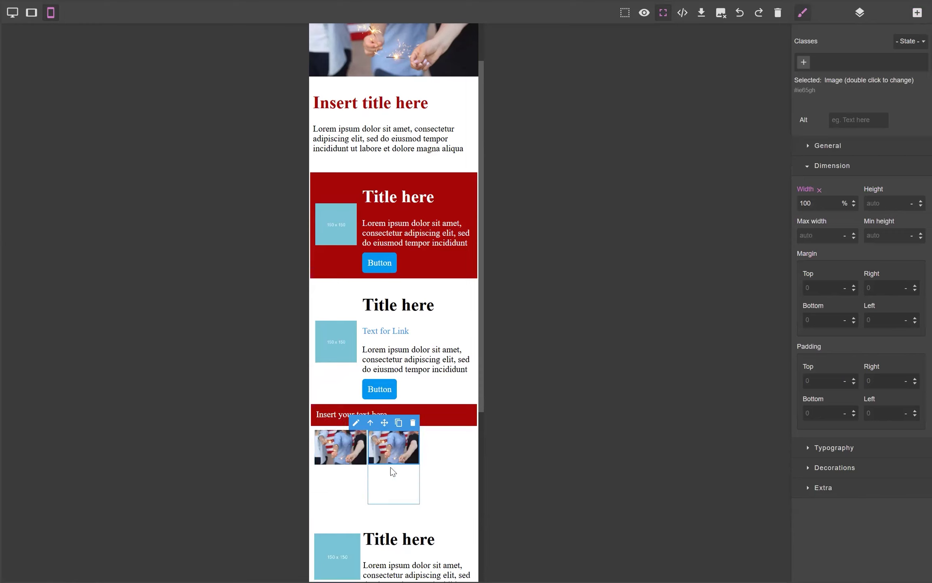
Step: Set the second column's image to relative position with a top offset of 30%
click(382, 455)
click(333, 484)
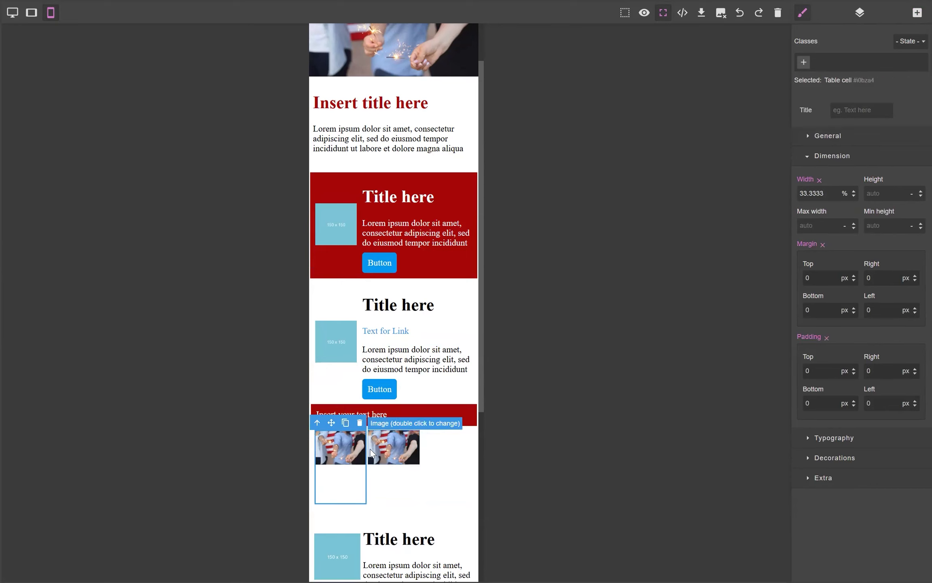
click(392, 464)
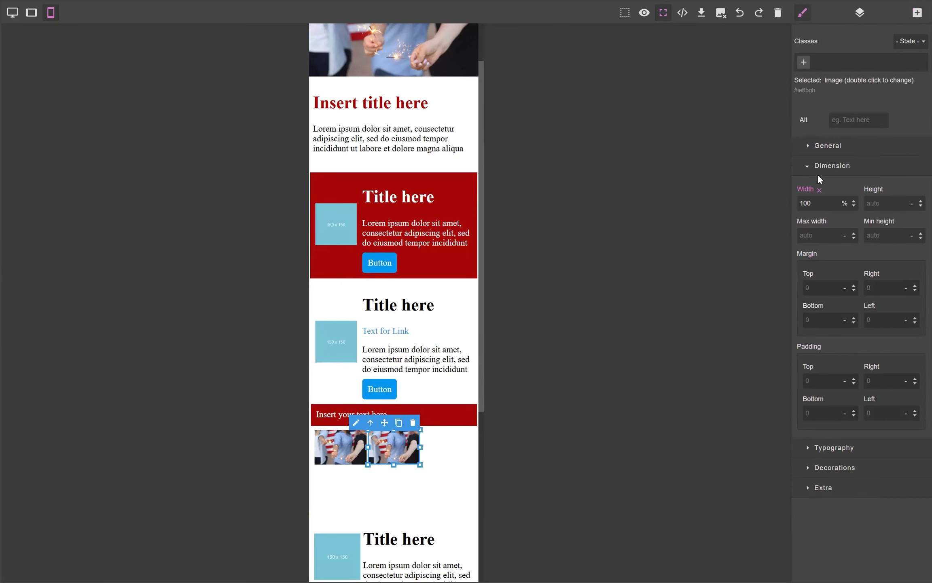
click(807, 166)
click(810, 146)
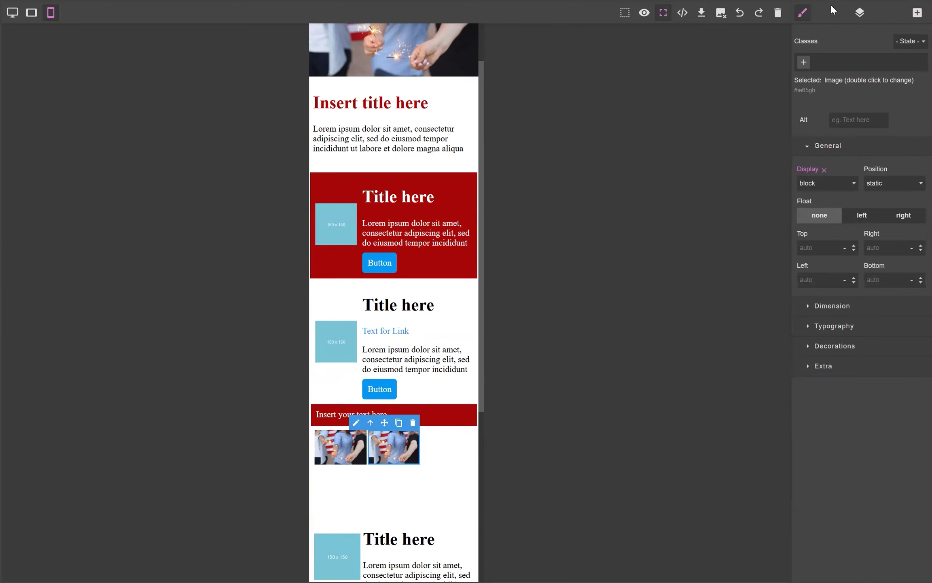
click(915, 184)
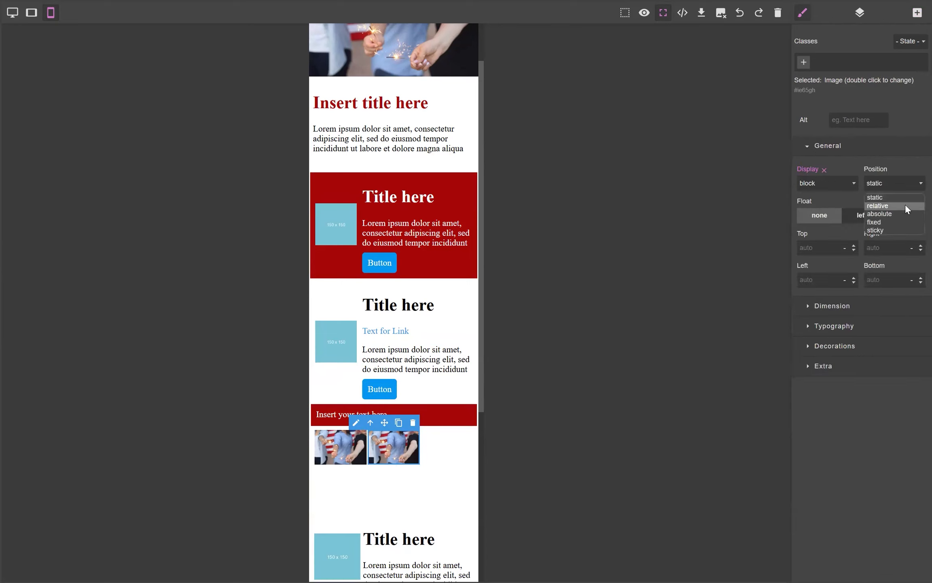
click(905, 205)
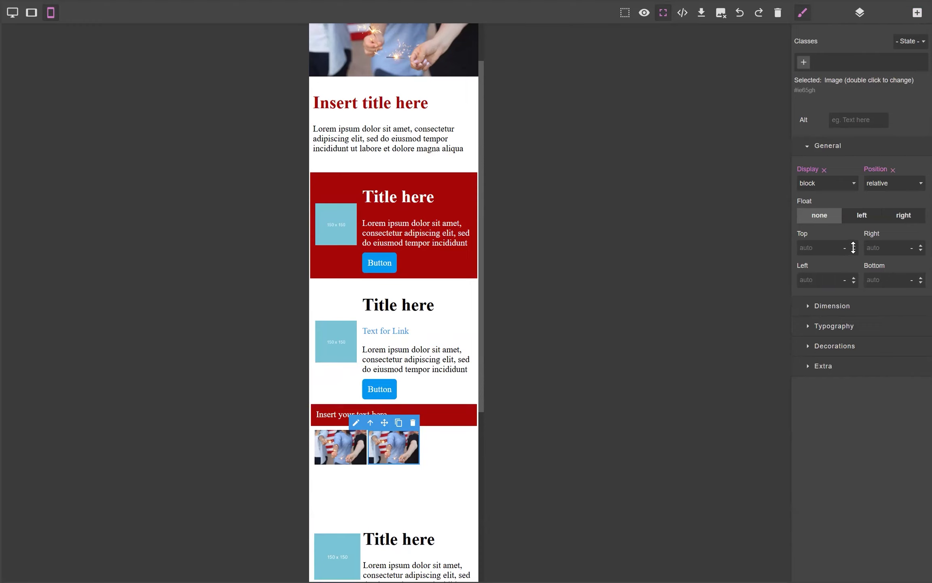
drag(854, 246, 854, 244)
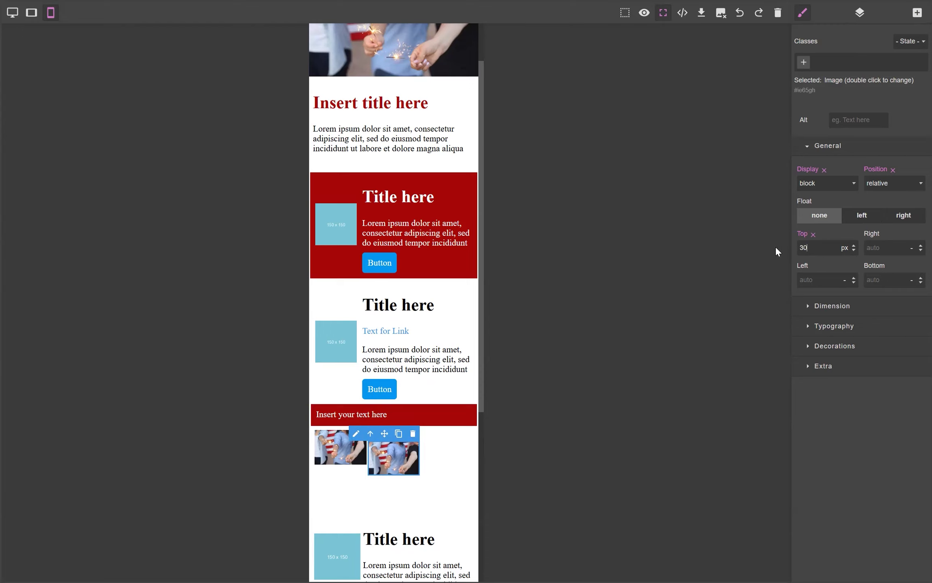
text(%)
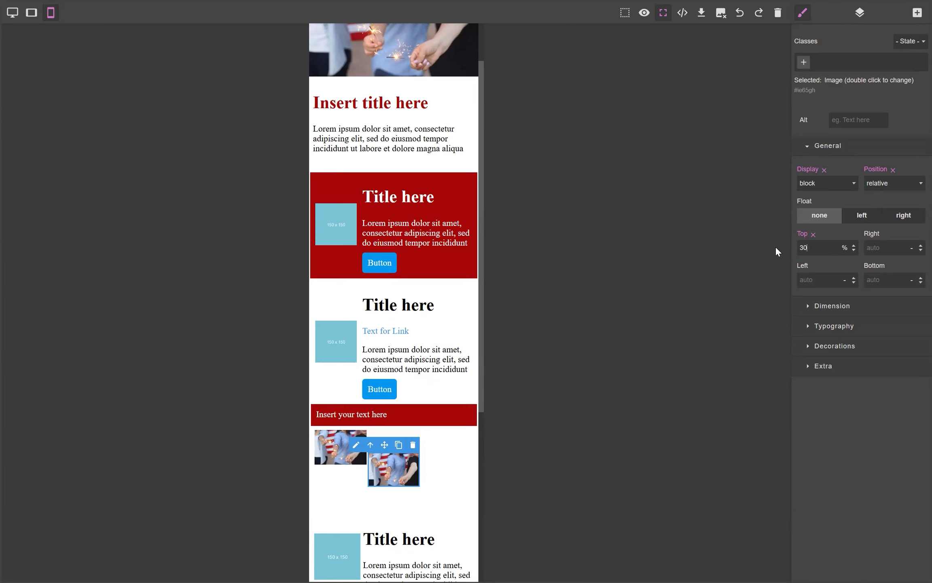
Step: Change the second image's top offset to 25%
click(333, 449)
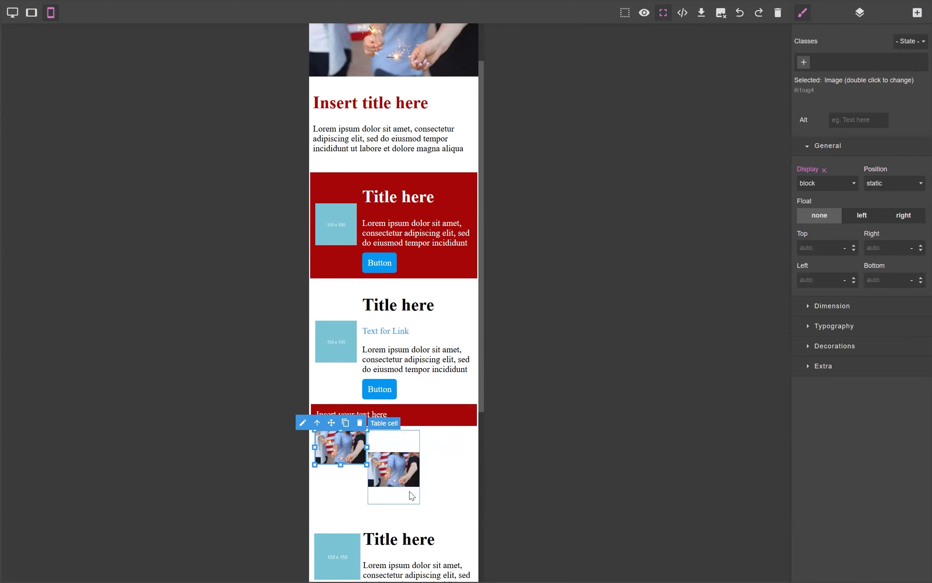
click(403, 464)
double_click(802, 248)
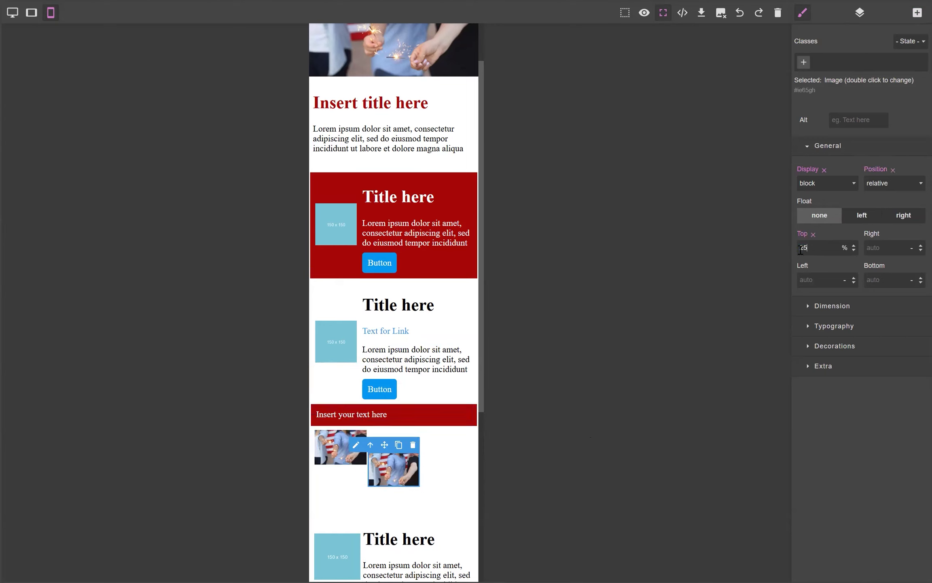
text(25)
key(Return)
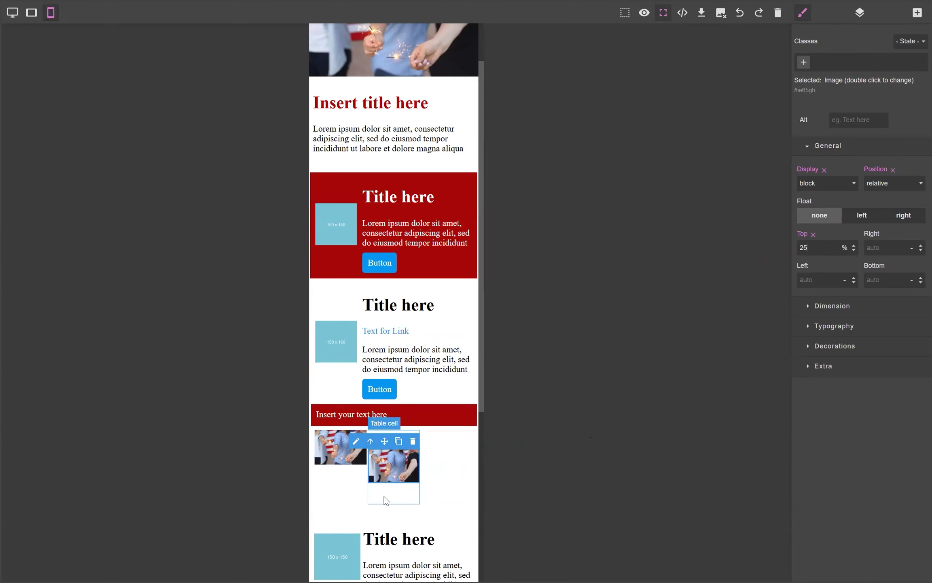
Step: Preview the three-column image row in tablet, desktop and mobile views
click(385, 501)
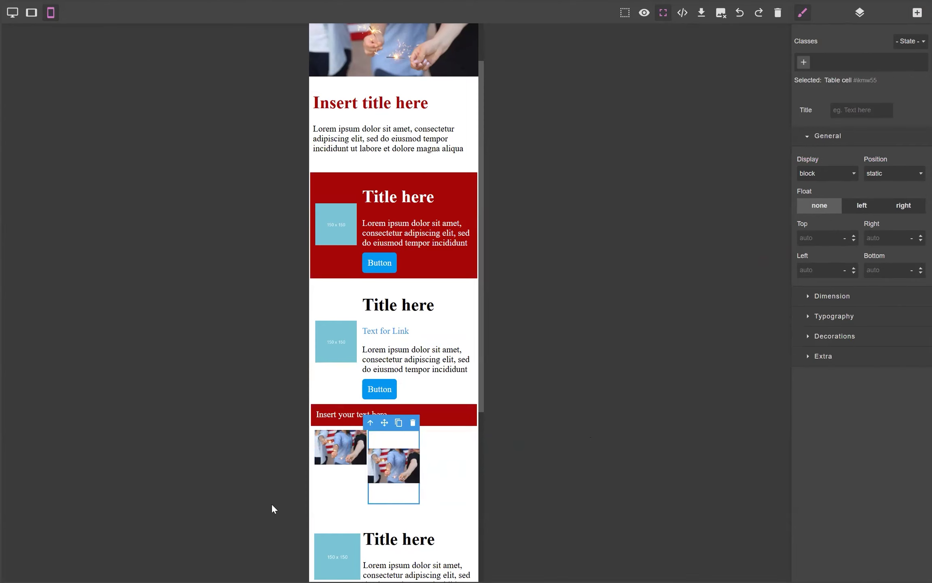
click(460, 482)
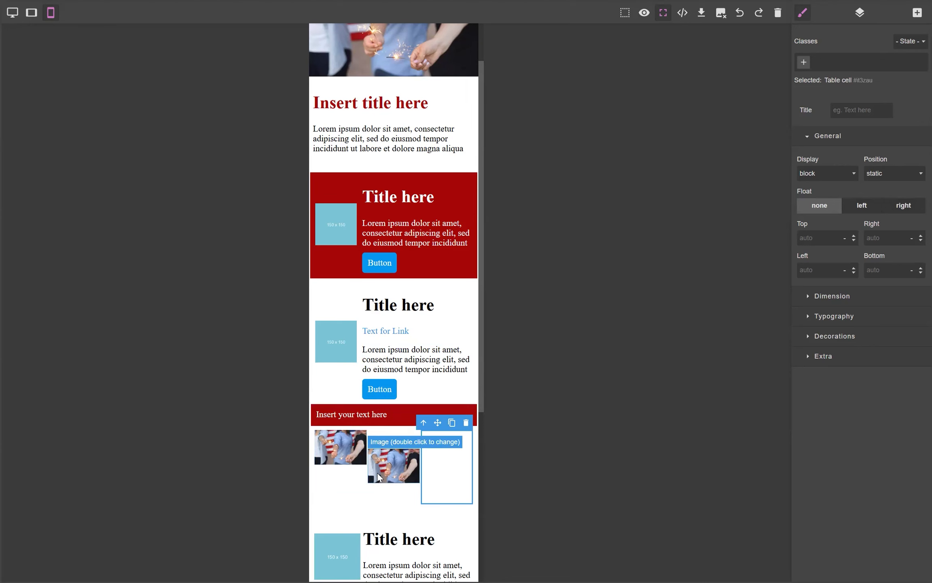
click(31, 13)
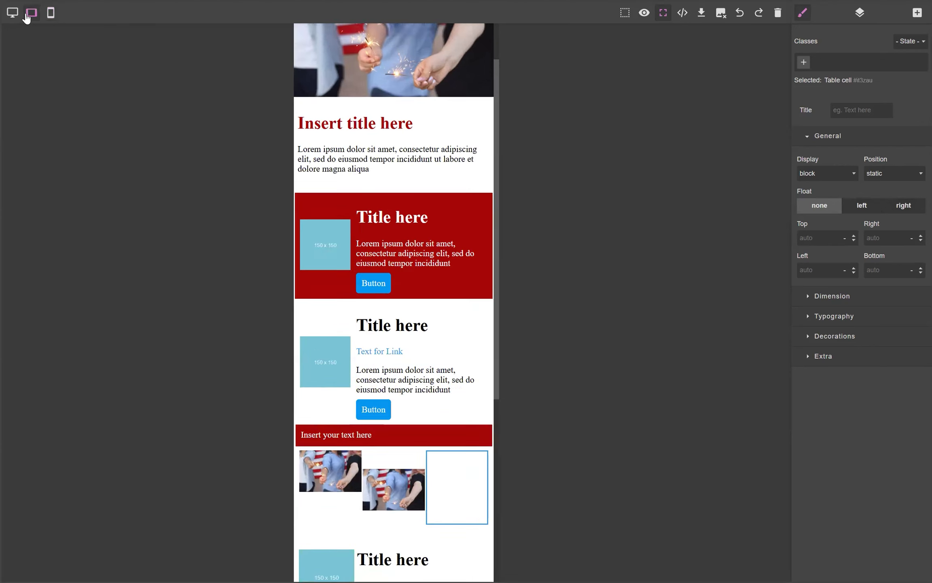
scroll(437, 323, down, 3)
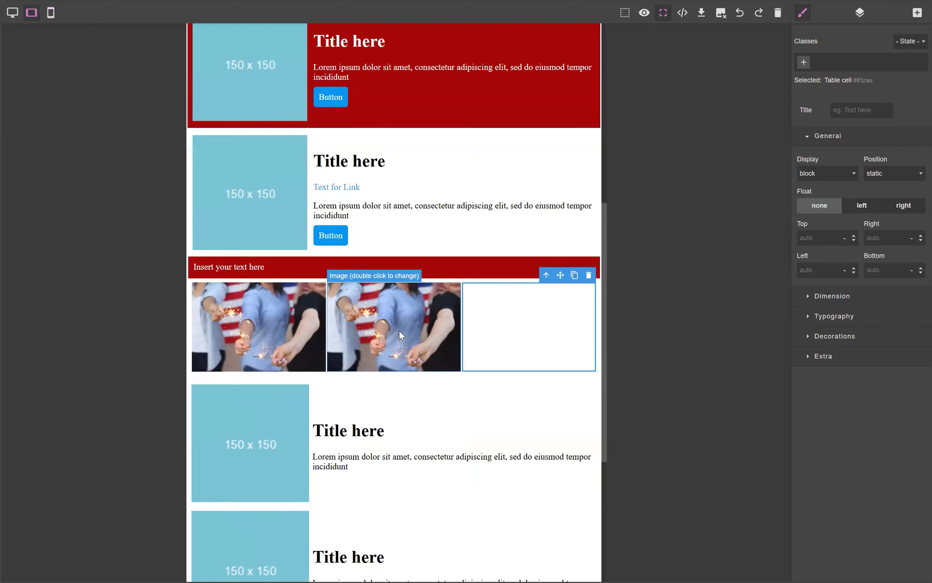
click(14, 13)
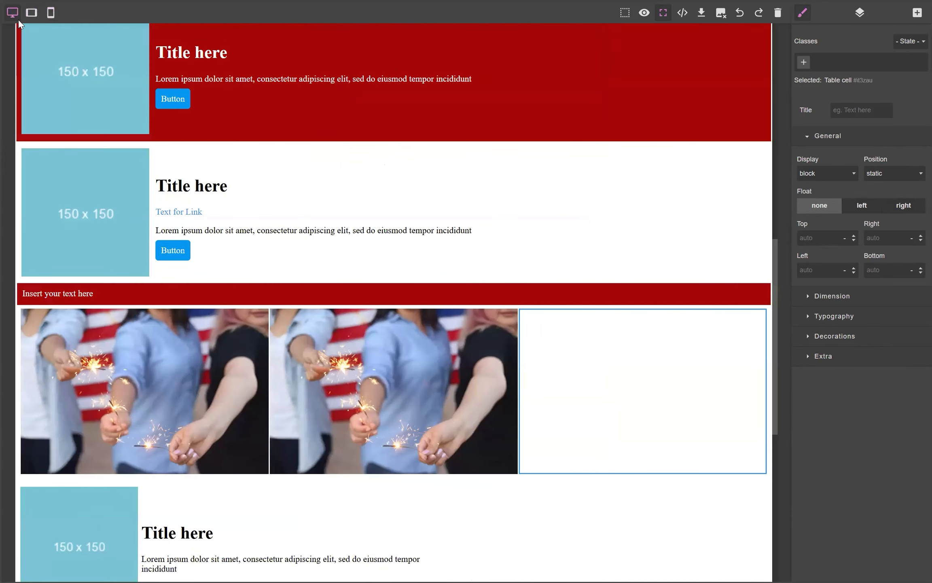
click(35, 14)
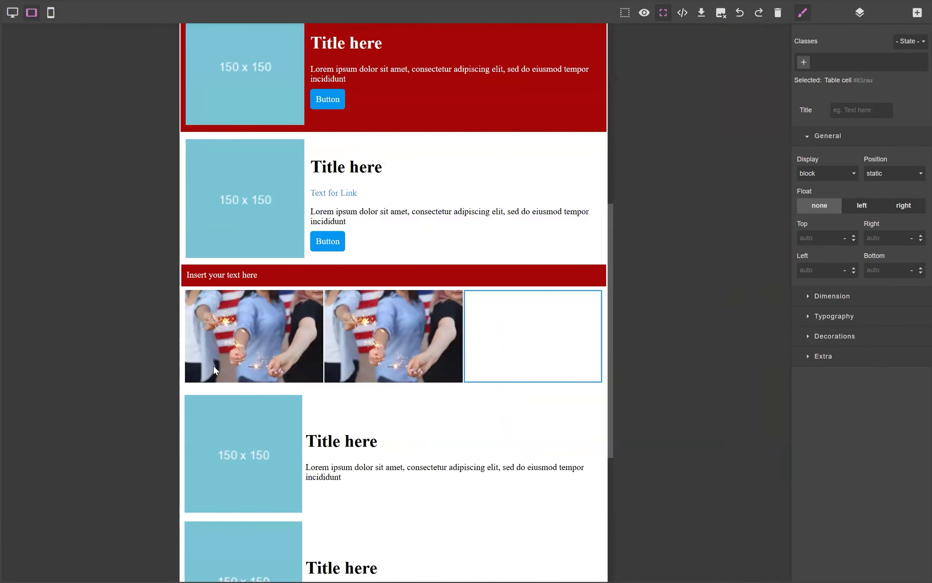
click(51, 13)
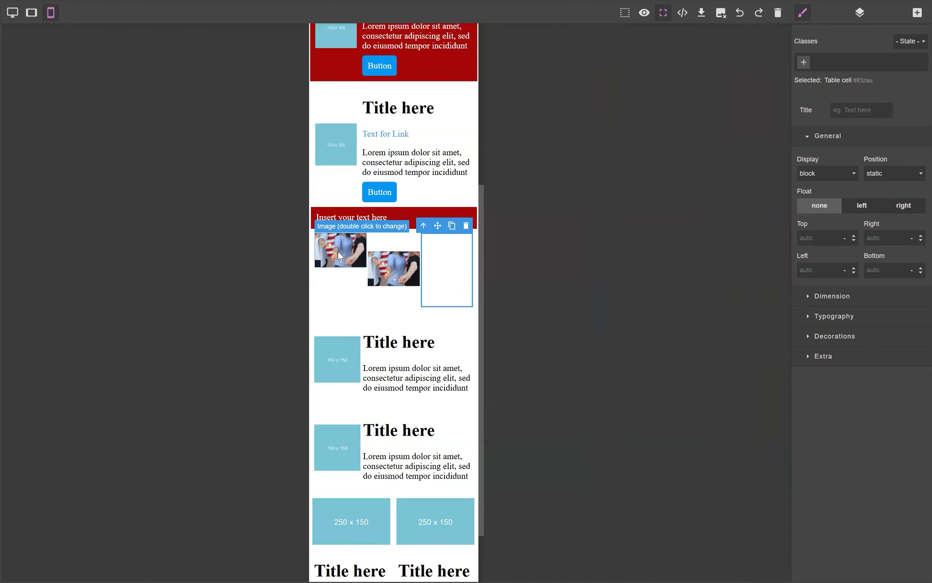
click(32, 13)
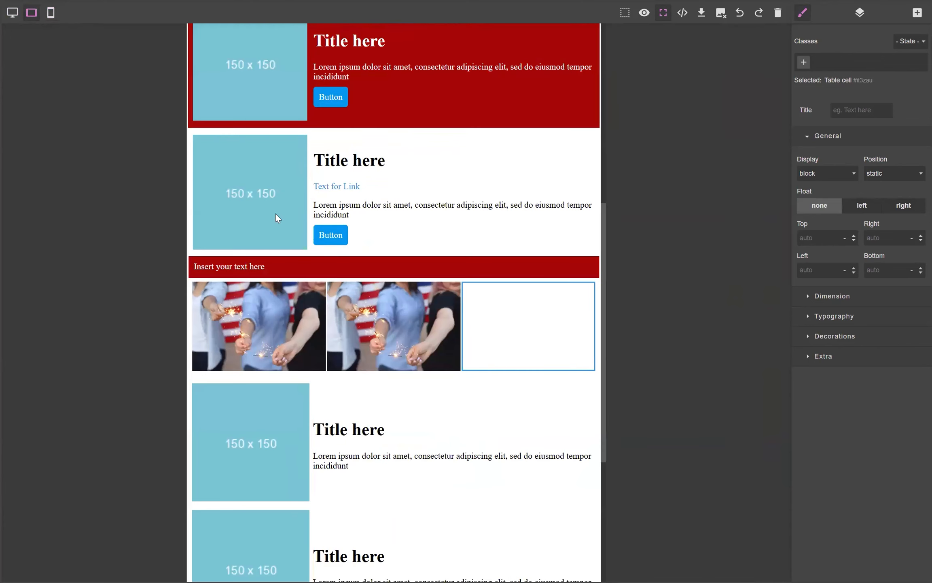
click(13, 13)
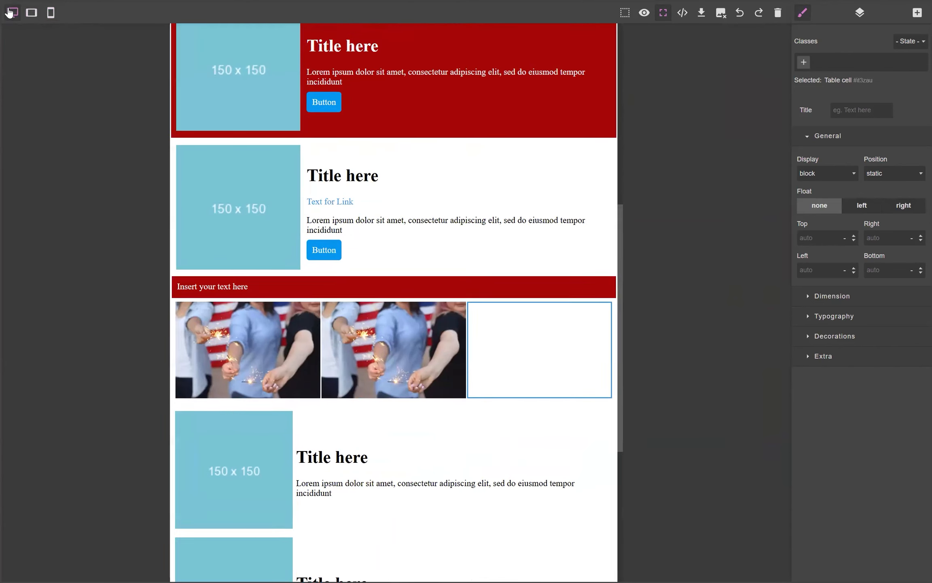
click(50, 16)
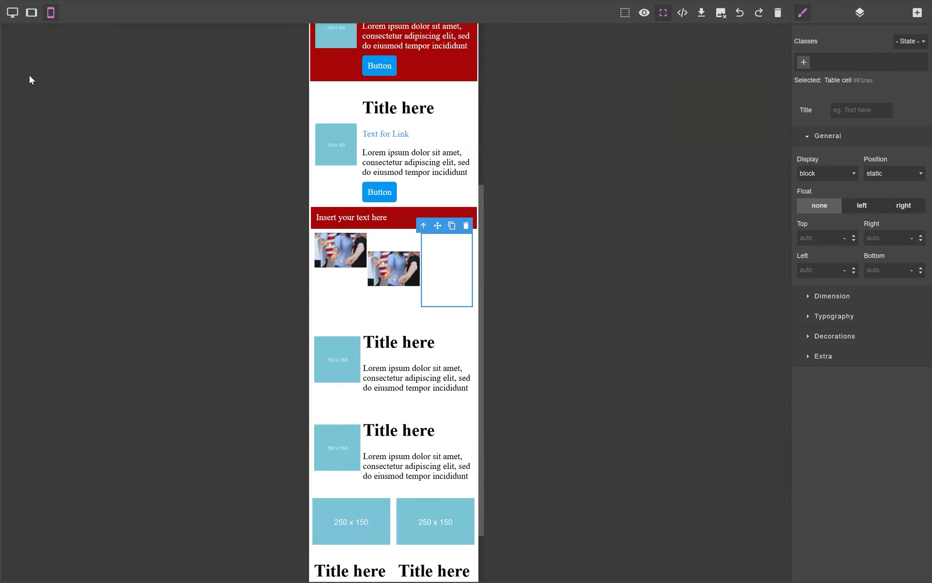
click(13, 12)
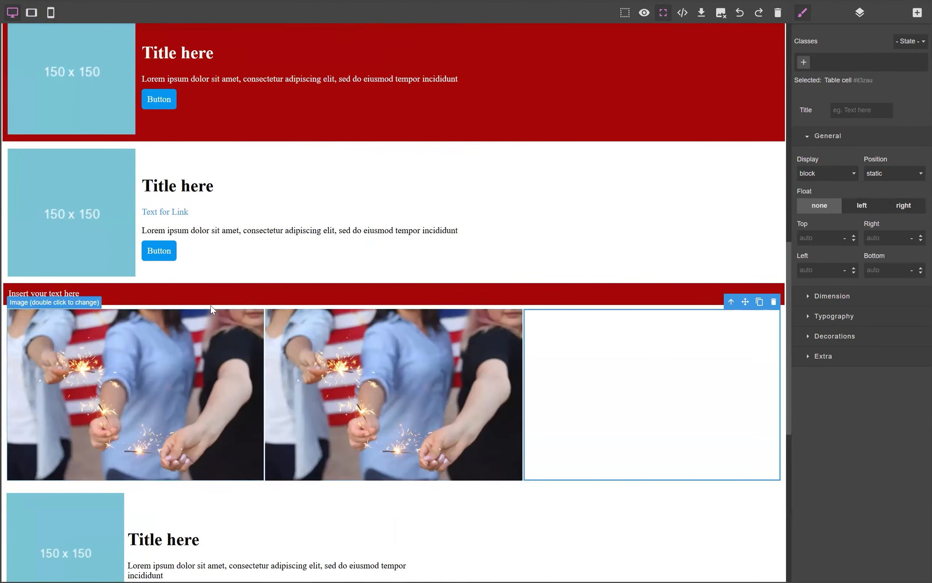
click(33, 14)
click(51, 13)
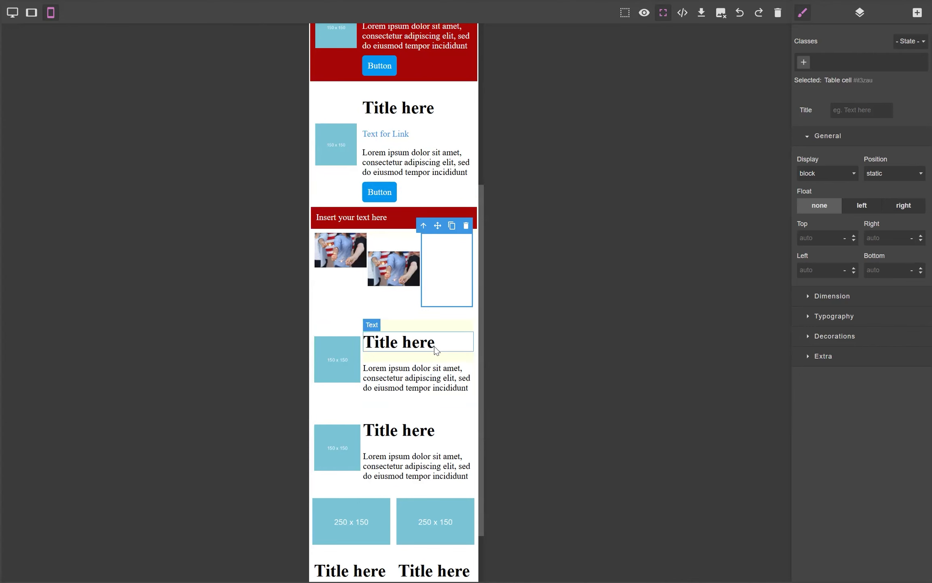
Step: Inspect the blue button link's href, target, general and decoration settings
scroll(407, 308, up, 2)
click(391, 241)
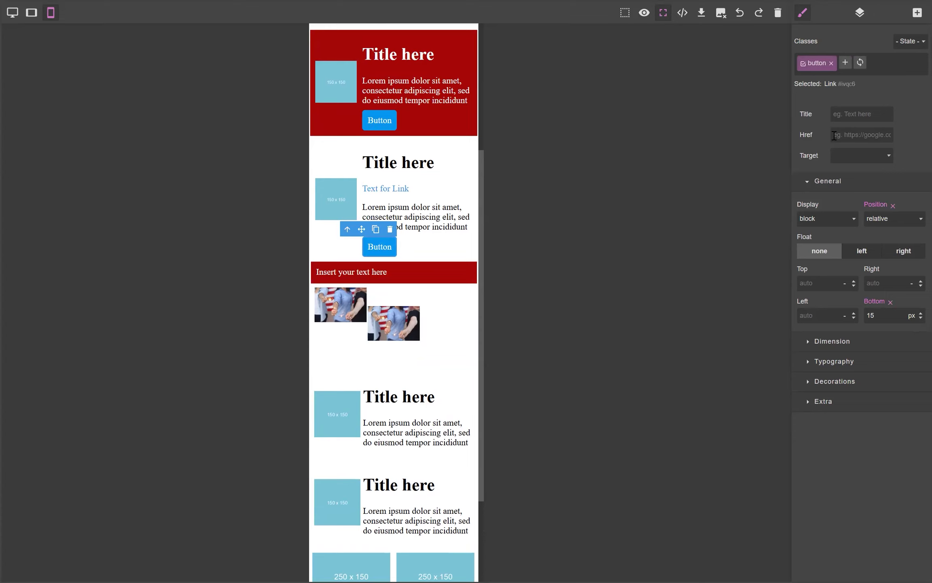
click(841, 181)
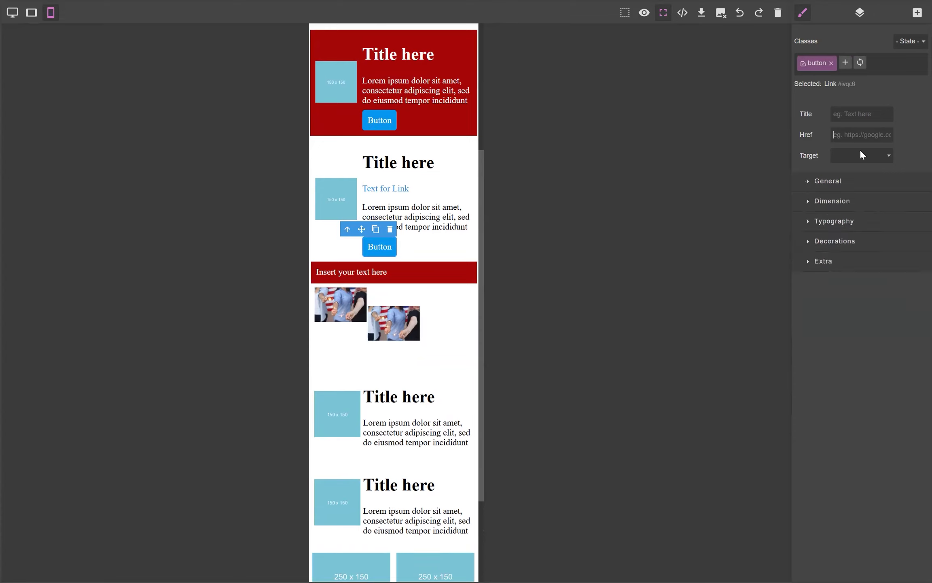
click(863, 136)
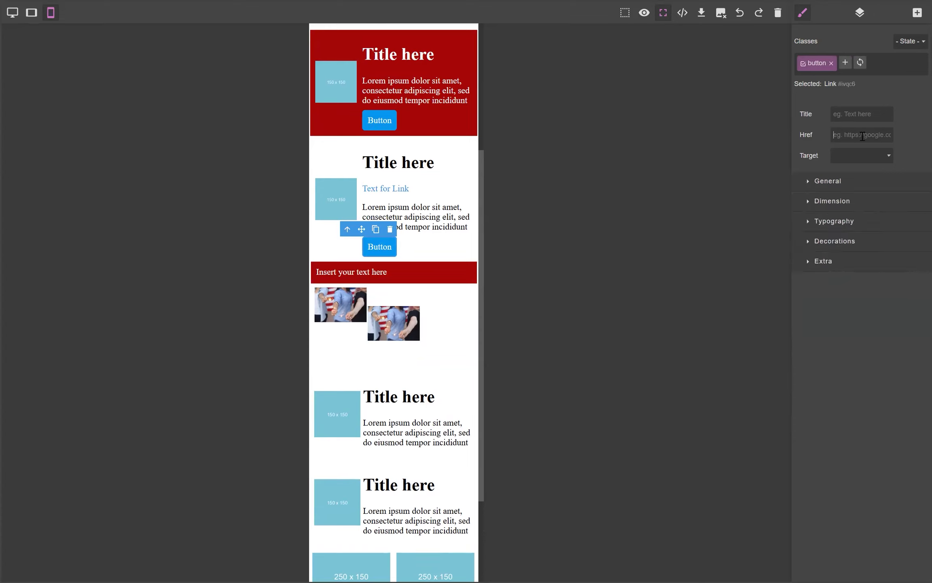
click(847, 155)
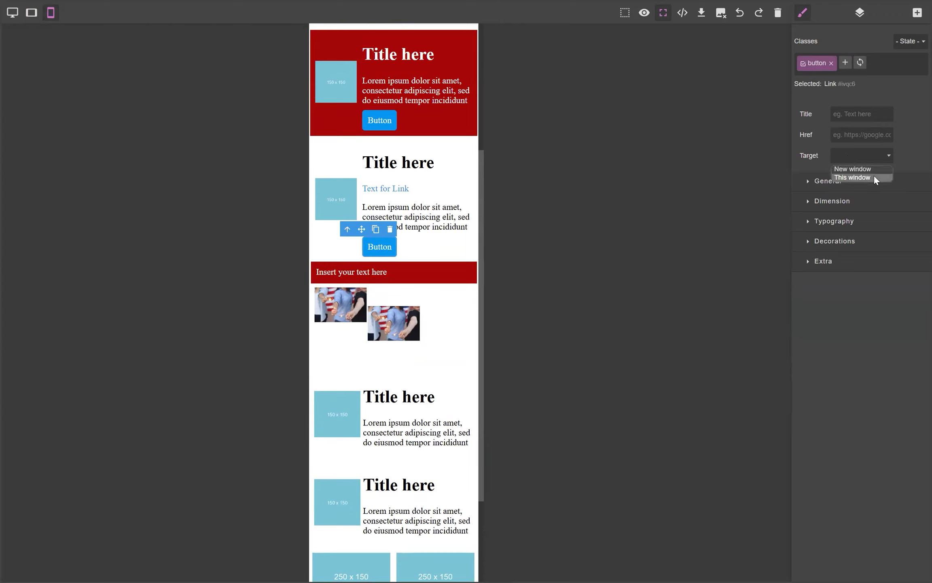
click(912, 153)
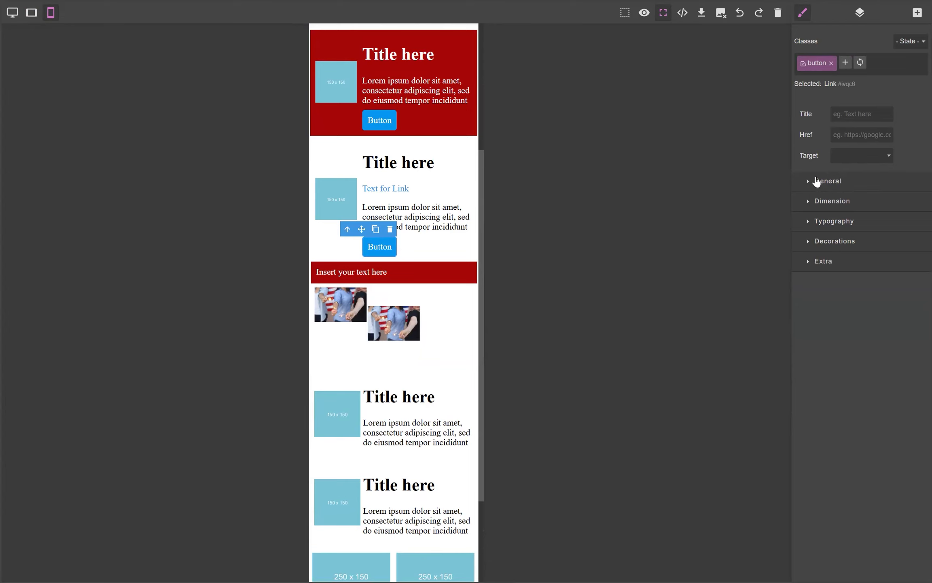
click(813, 245)
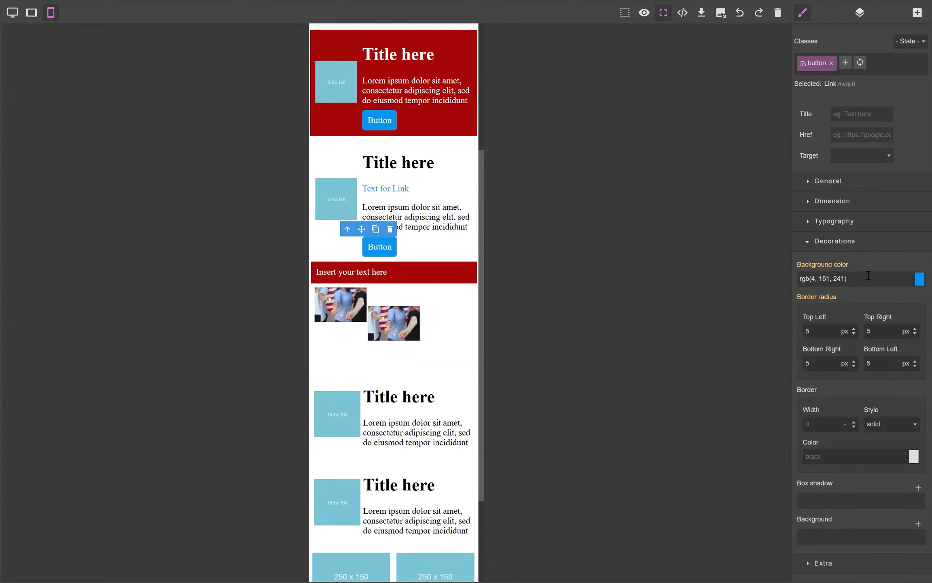
Step: Set the white-row button's background color to #000000
click(848, 279)
drag(860, 278, 784, 281)
text(#000000)
key(Return)
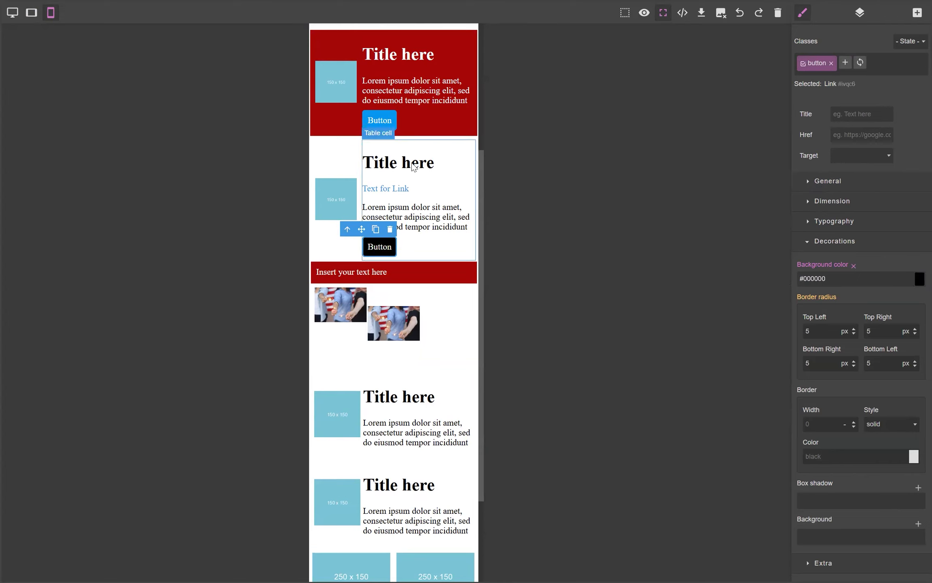
Step: Select the button in the red row and set its background color to #000000
click(395, 119)
drag(867, 276, 780, 279)
text(#000000)
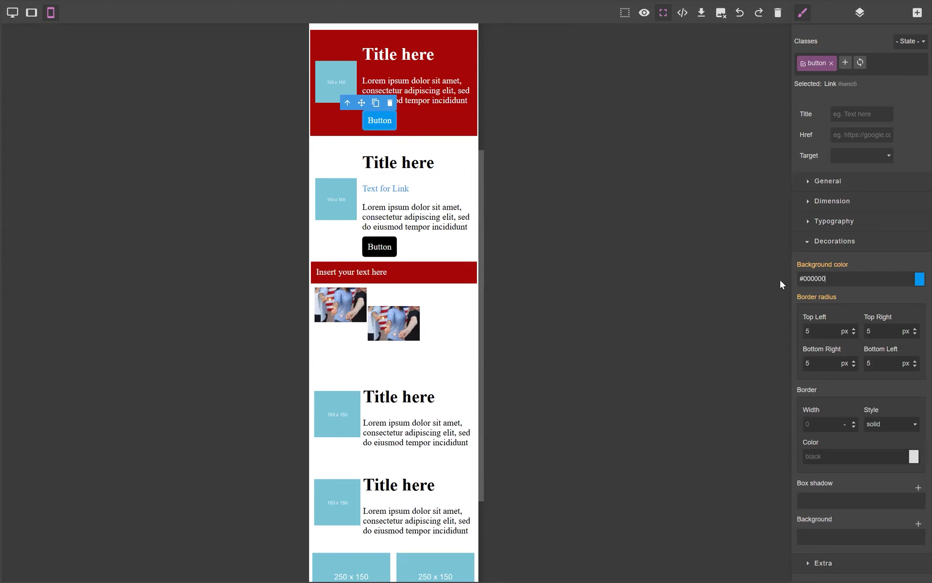
key(Return)
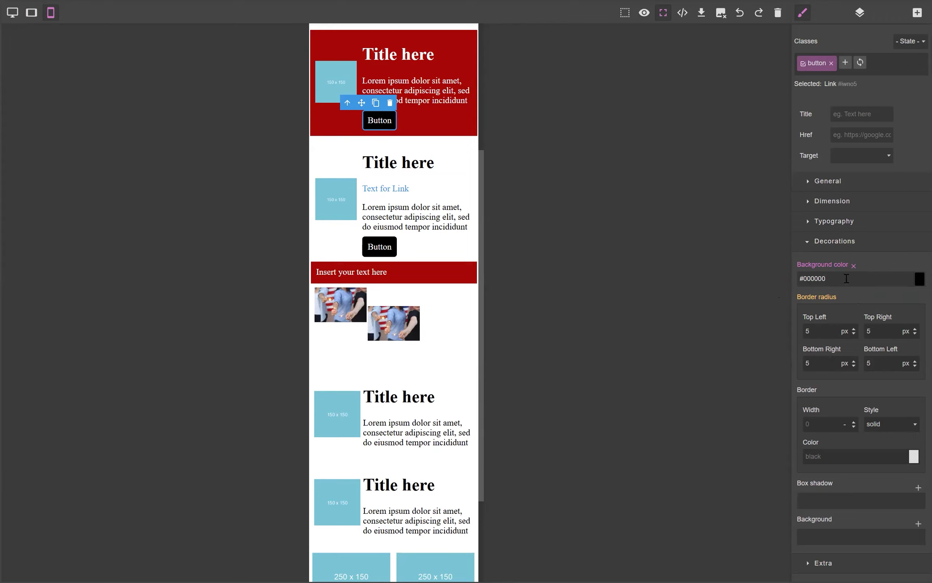
Step: Set the red-row button's font family to Trebuchet MS
click(807, 242)
click(808, 221)
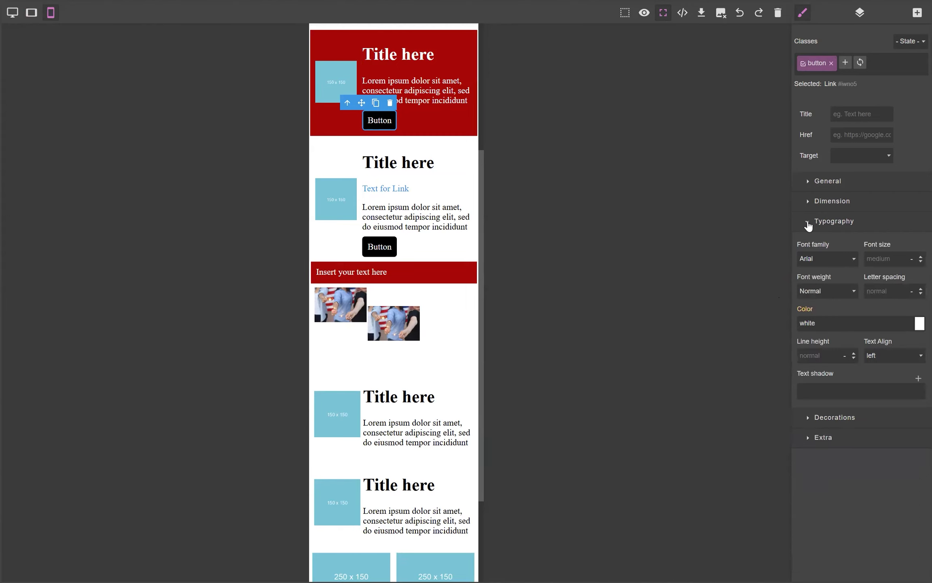
click(850, 259)
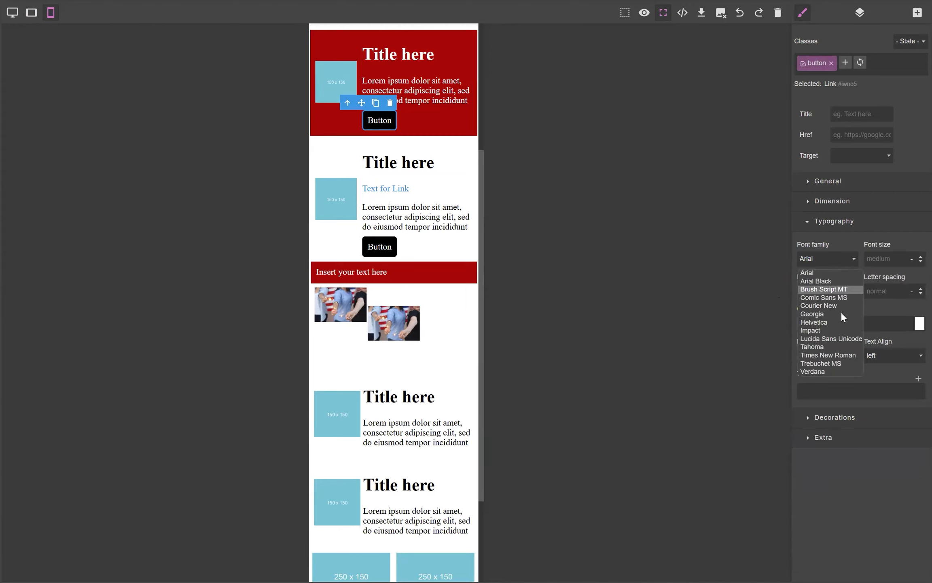
click(840, 363)
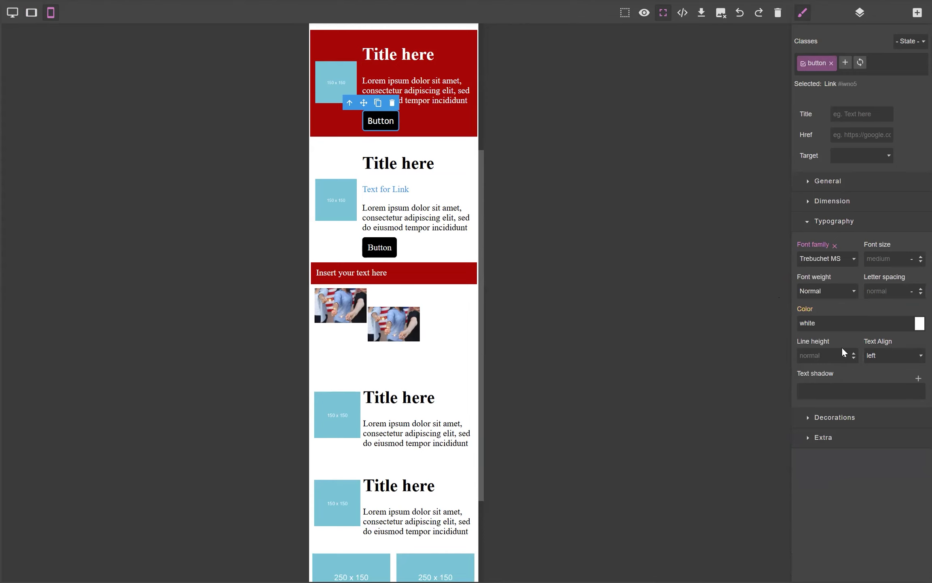
Step: Try several font weights on the button, ending with Thin
click(847, 288)
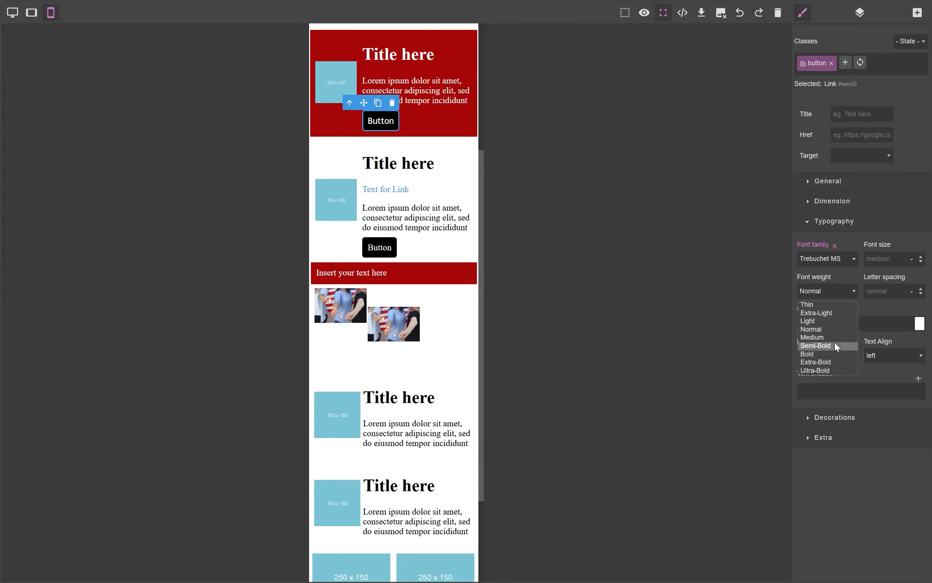
click(834, 347)
click(831, 292)
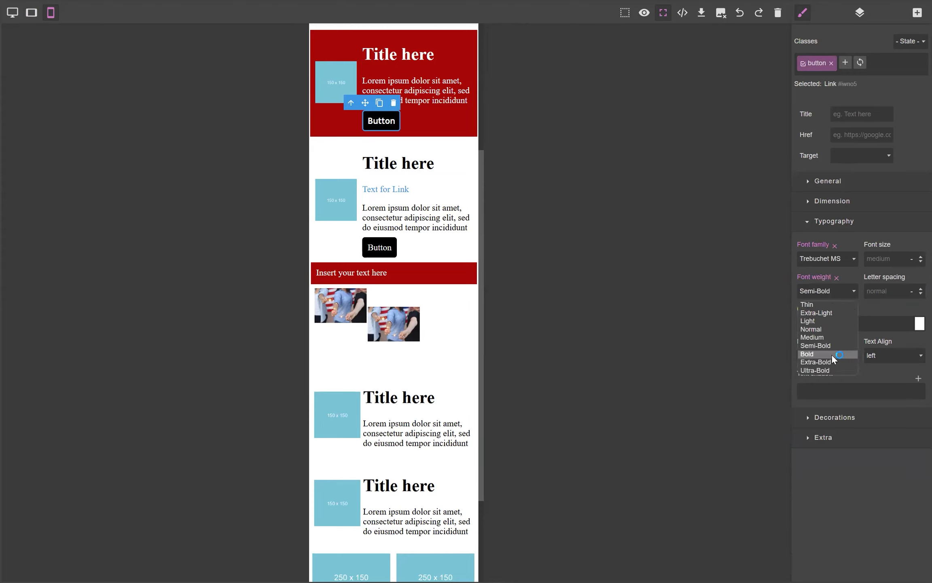
click(832, 354)
click(851, 286)
click(836, 362)
click(854, 292)
click(833, 304)
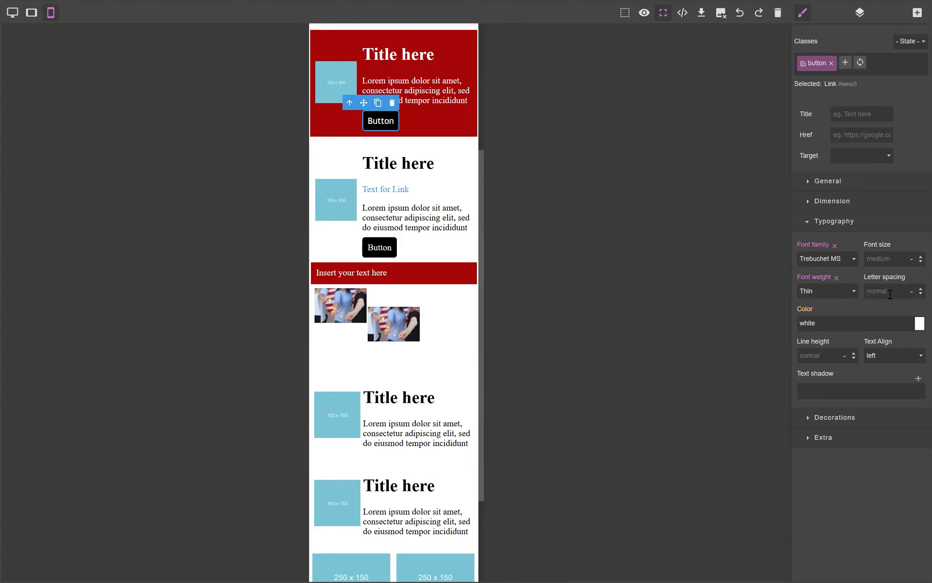
Step: Set the button's font size to large
click(919, 258)
click(919, 258)
click(919, 257)
click(919, 257)
click(919, 258)
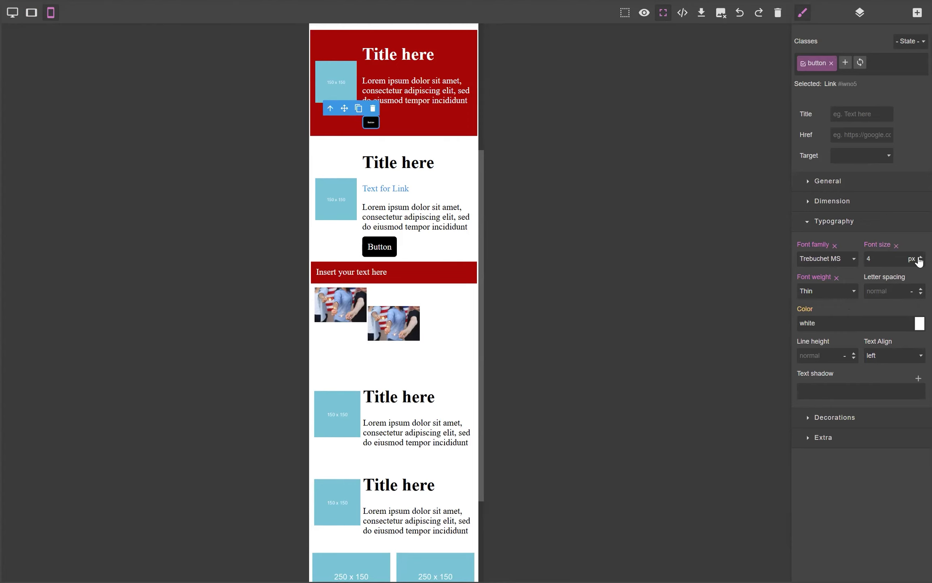
click(919, 258)
click(919, 257)
click(918, 257)
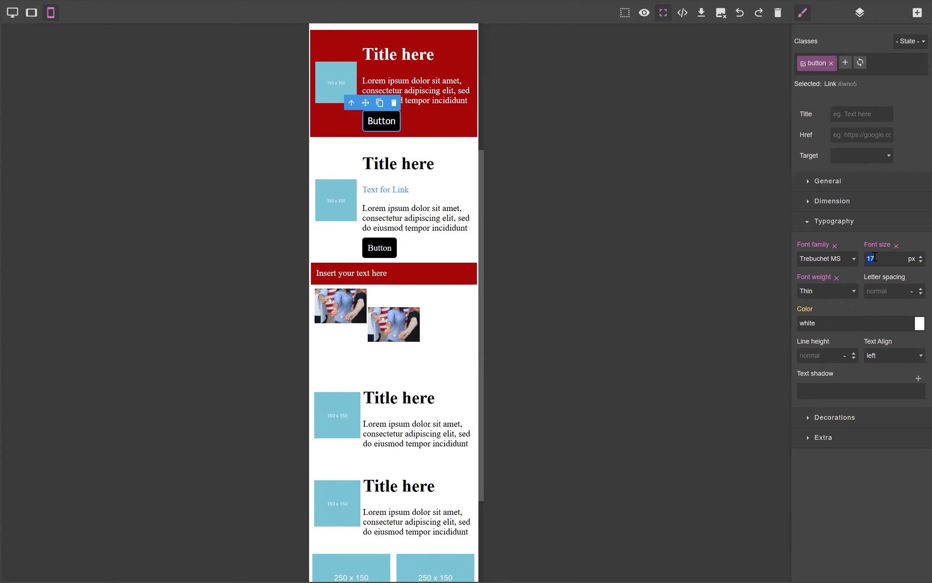
text(medium)
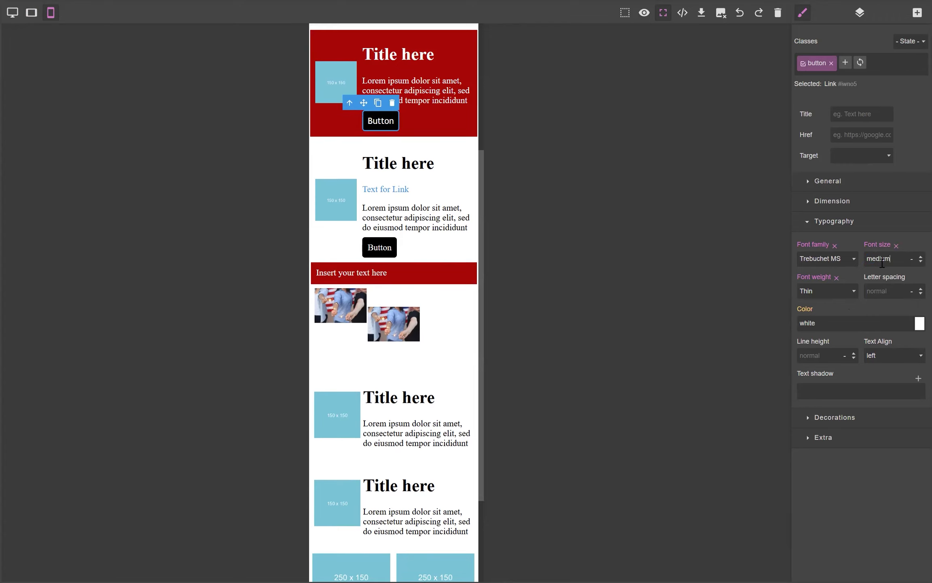
drag(900, 260, 848, 260)
text(large)
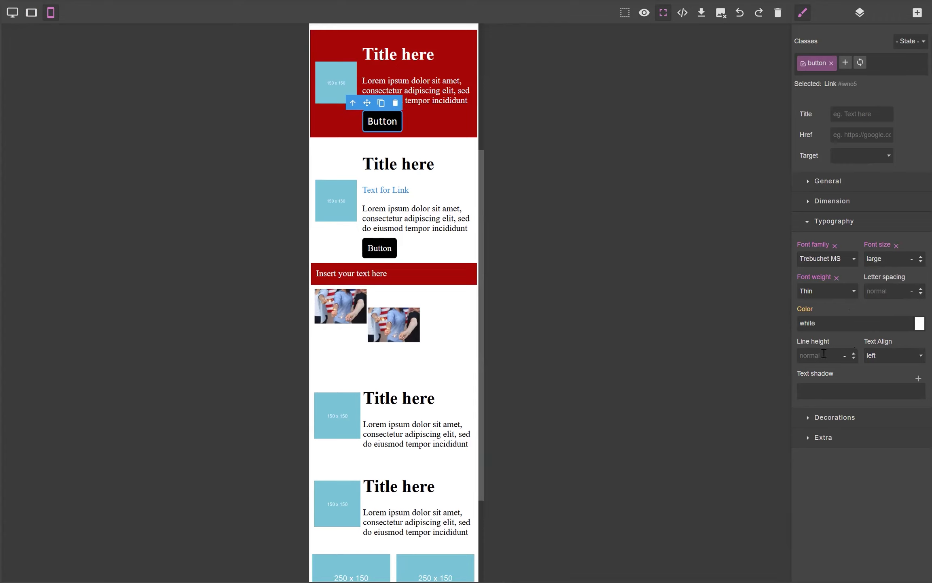
click(853, 357)
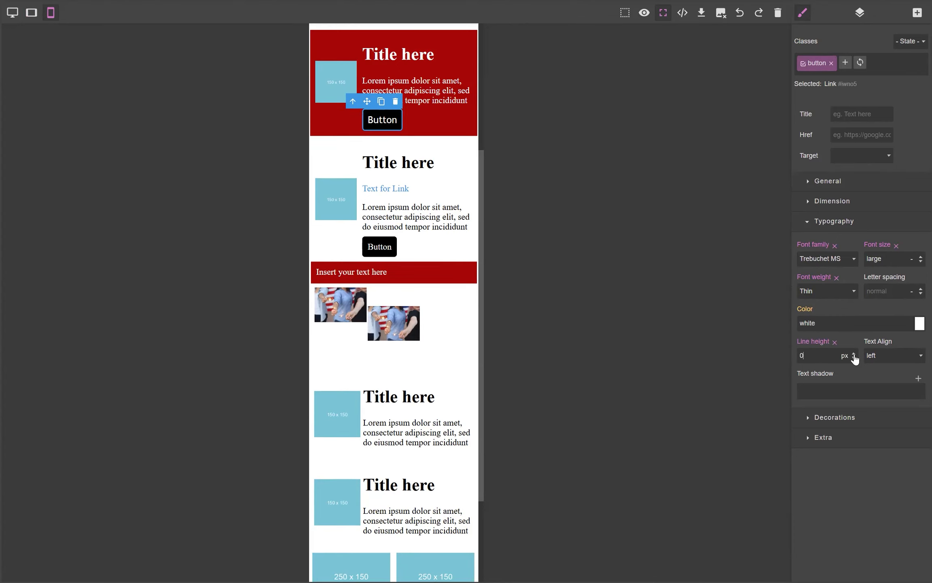
click(853, 355)
click(853, 355)
click(853, 355)
click(854, 355)
click(854, 356)
click(854, 355)
click(854, 355)
click(854, 355)
click(854, 355)
click(854, 355)
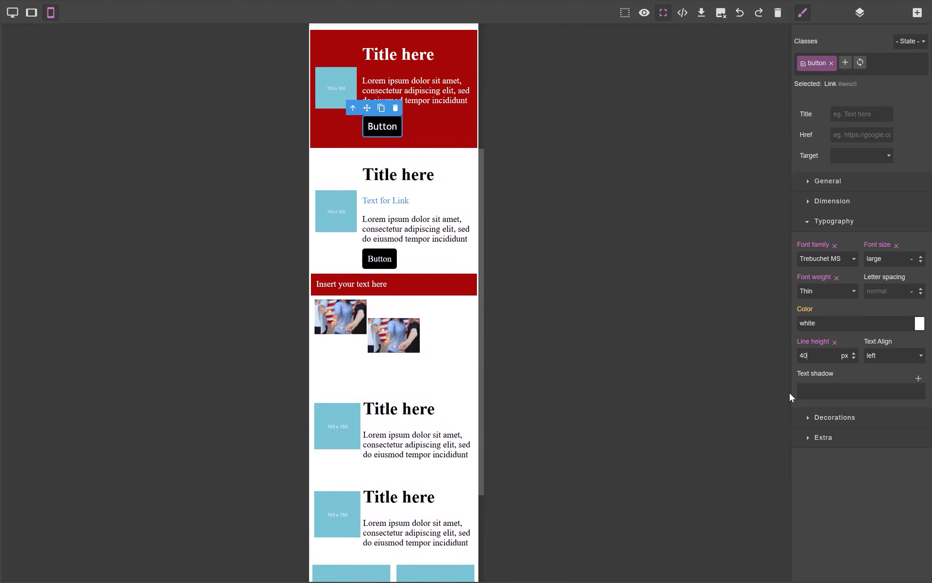
click(836, 342)
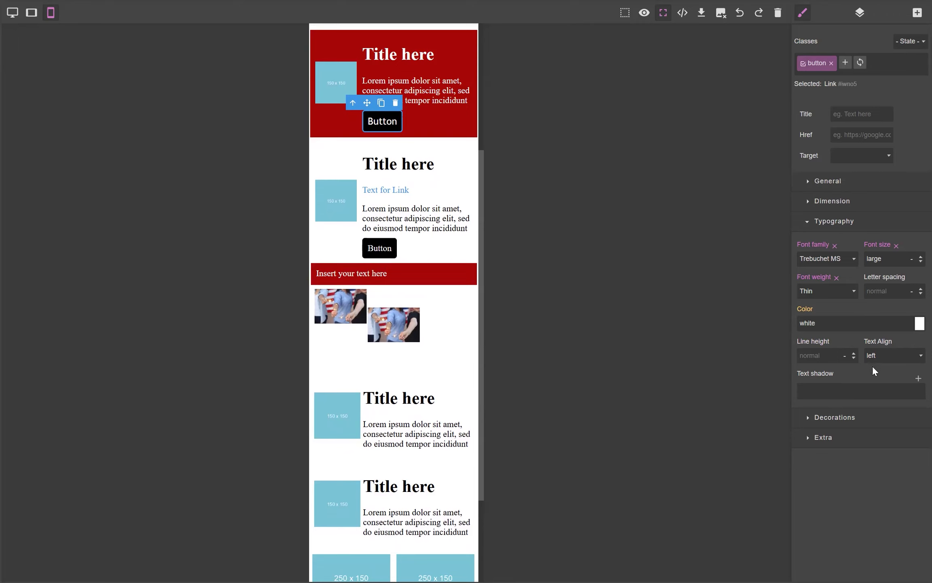
click(917, 356)
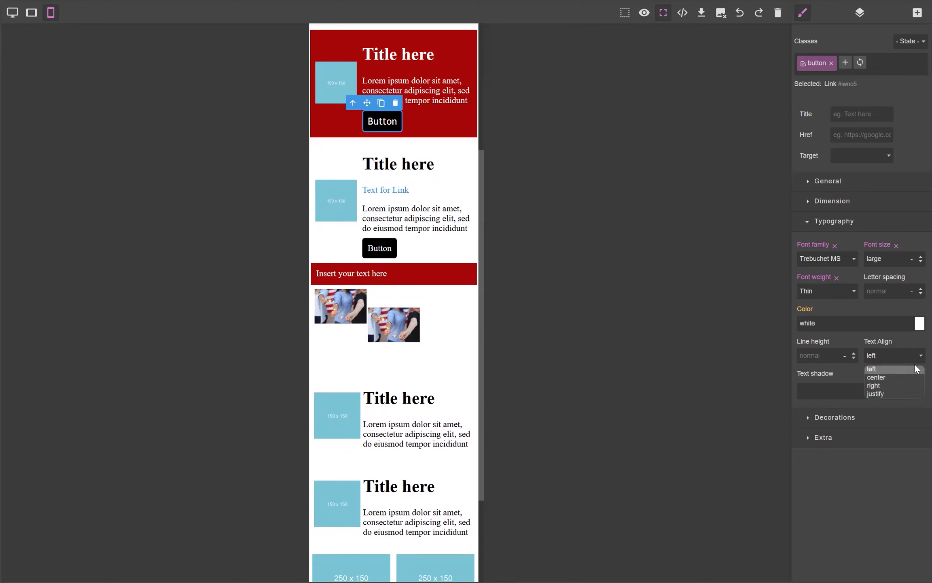
click(911, 377)
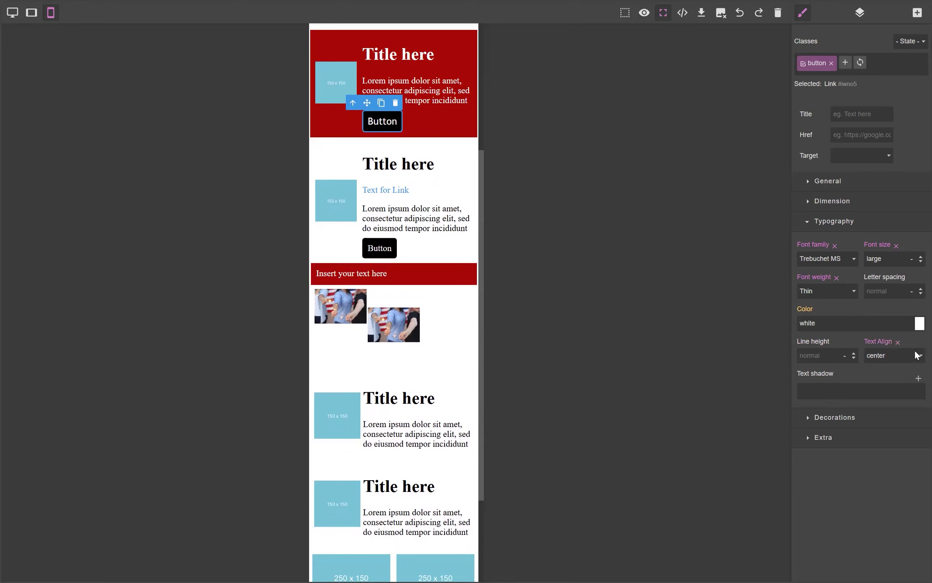
click(917, 356)
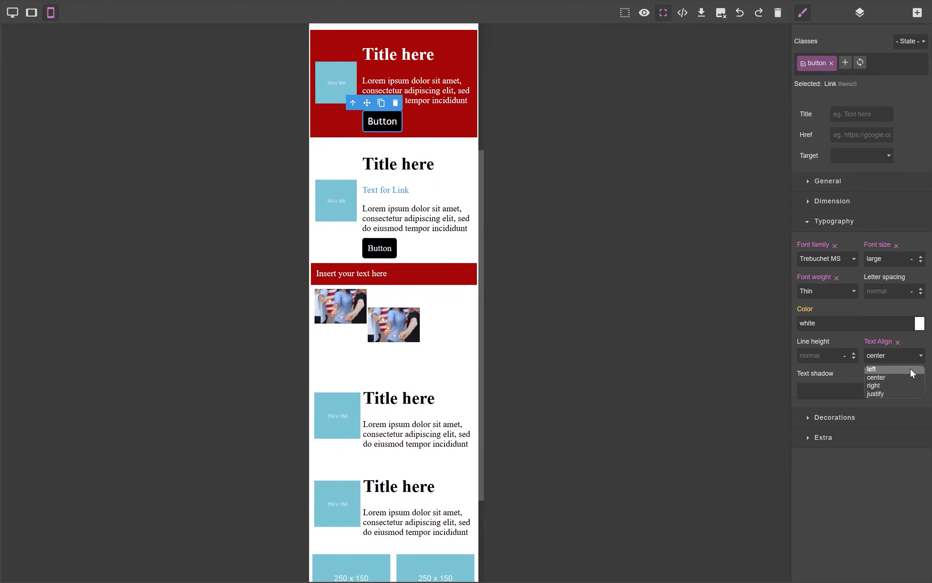
click(910, 367)
click(898, 342)
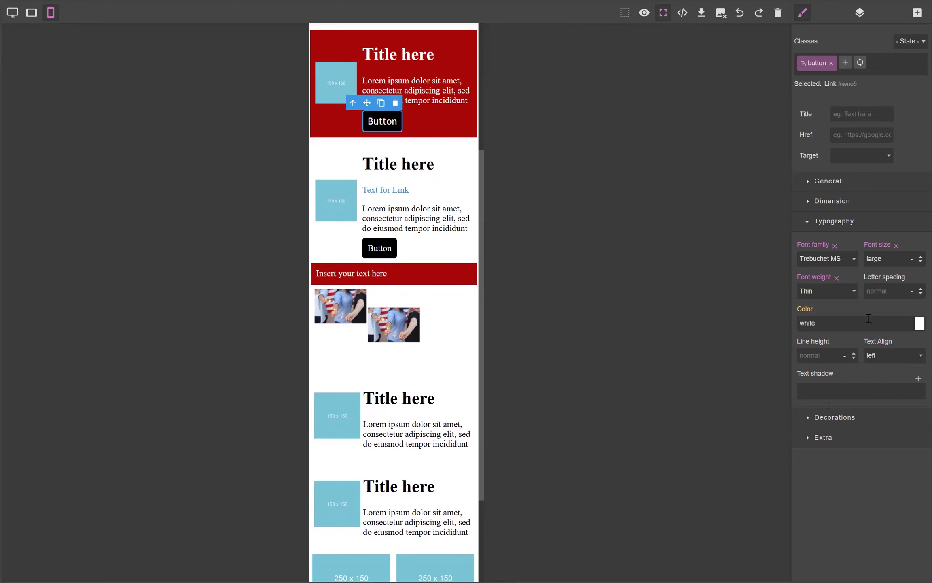
Step: Inspect the button's dimension and general position settings
click(808, 222)
click(808, 202)
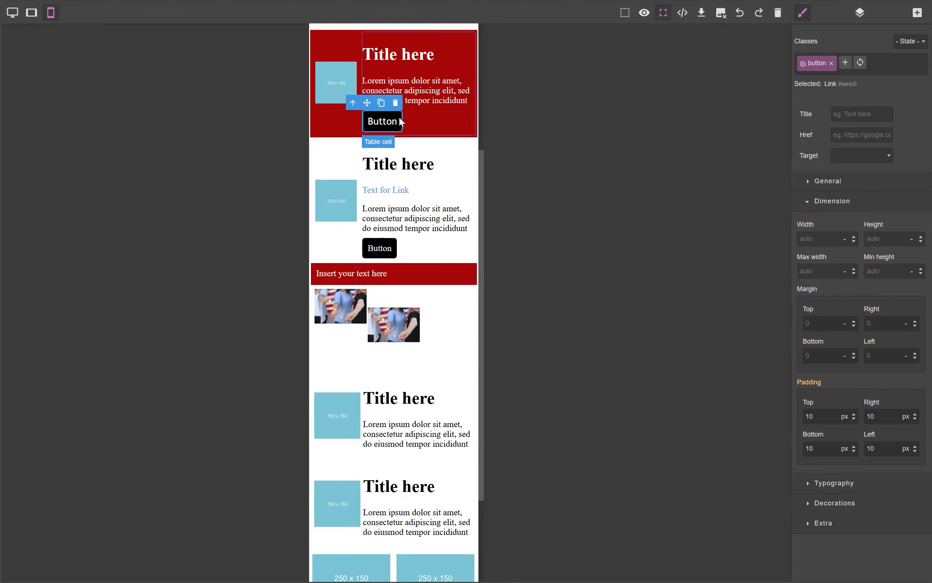
click(808, 203)
click(809, 184)
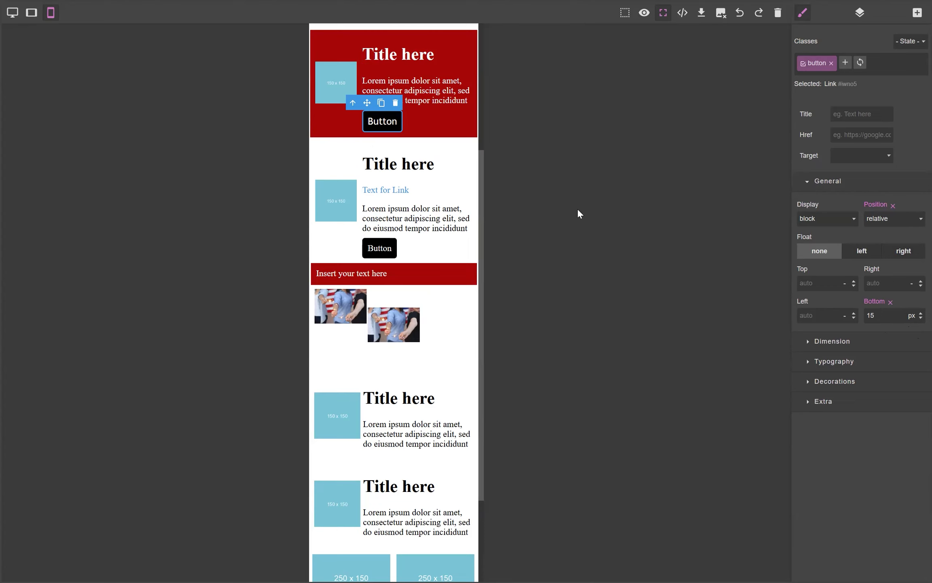
Step: Select and highlight the red card's body text without editing it
click(439, 101)
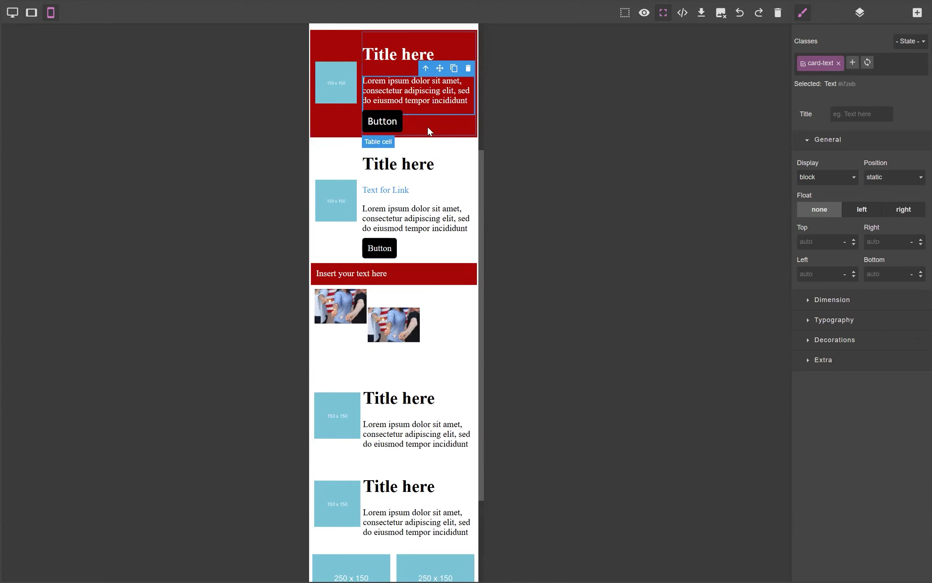
triple_click(405, 88)
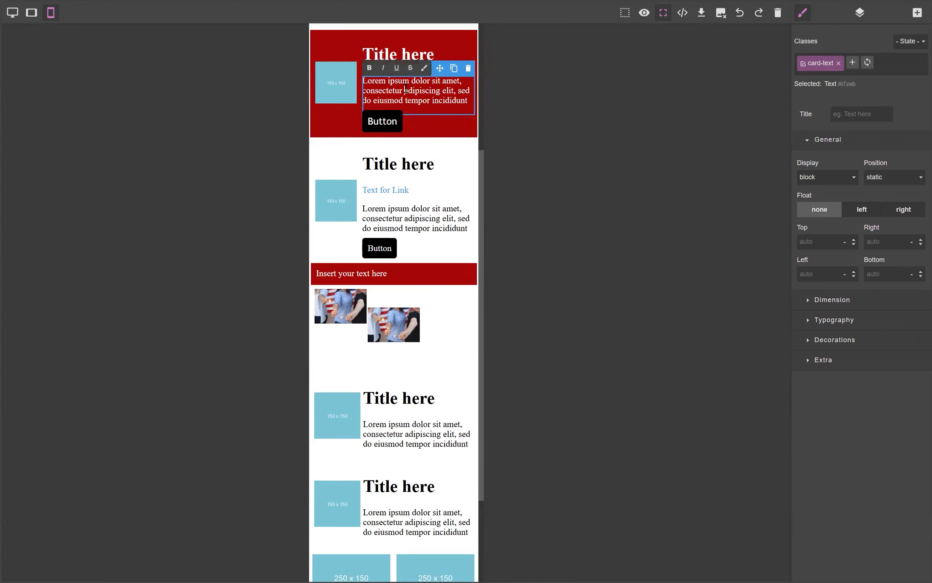
click(469, 100)
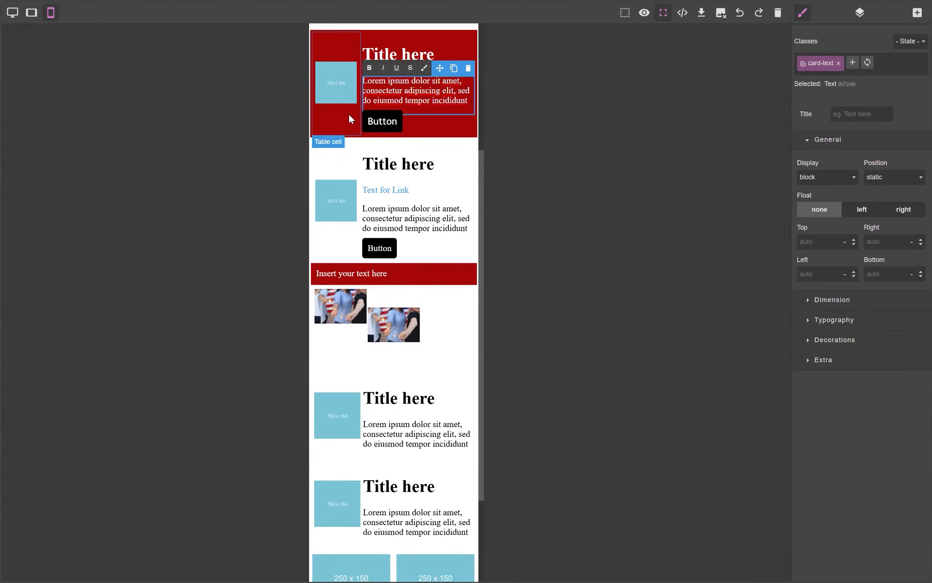
click(435, 93)
drag(448, 91, 385, 85)
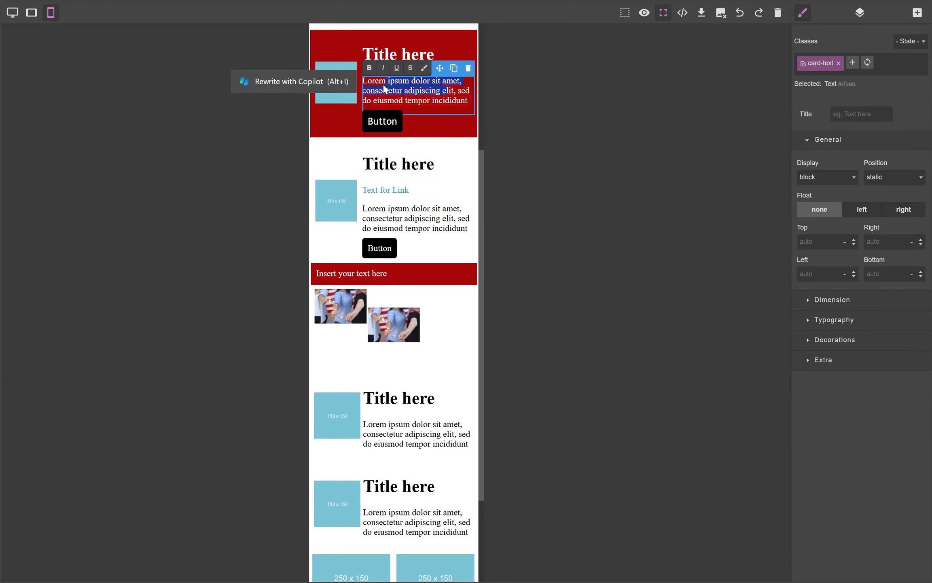
click(425, 90)
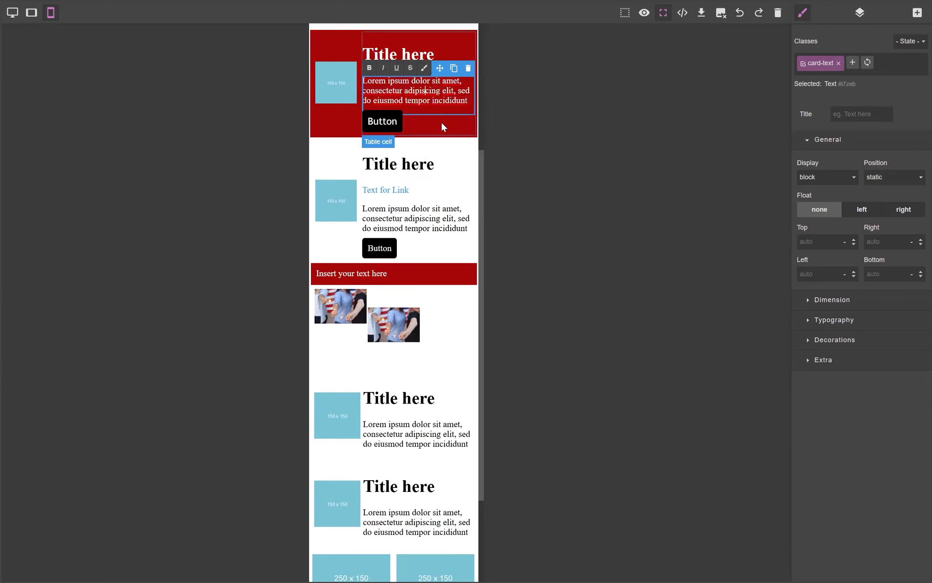
Step: Open the image picker for the card placeholder and the header photo, closing each without changes
click(343, 96)
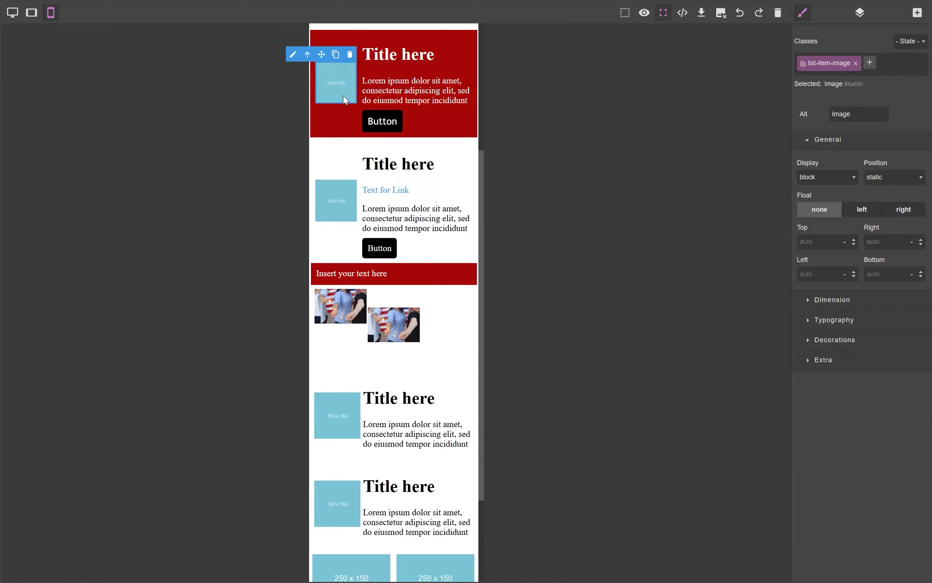
double_click(343, 95)
click(685, 191)
scroll(374, 230, up, 5)
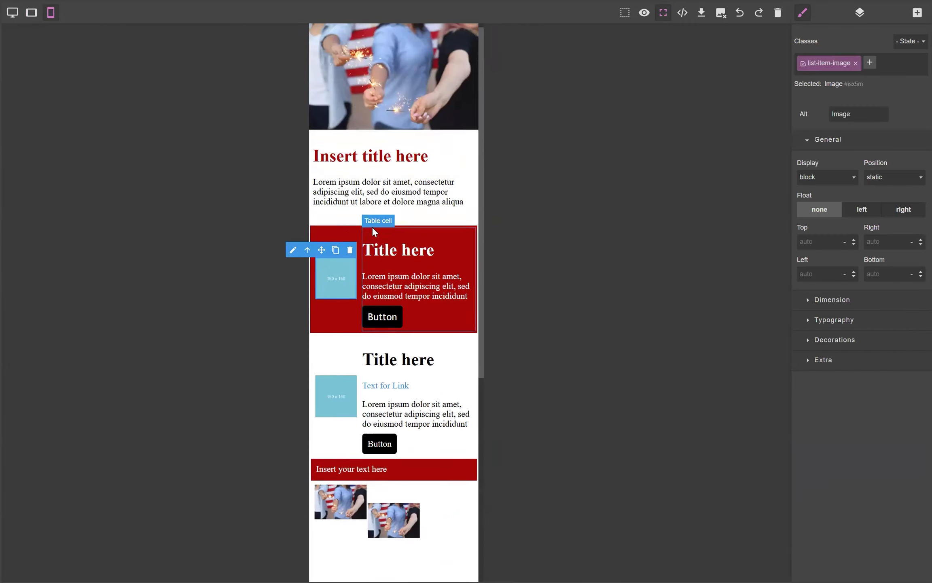
double_click(382, 81)
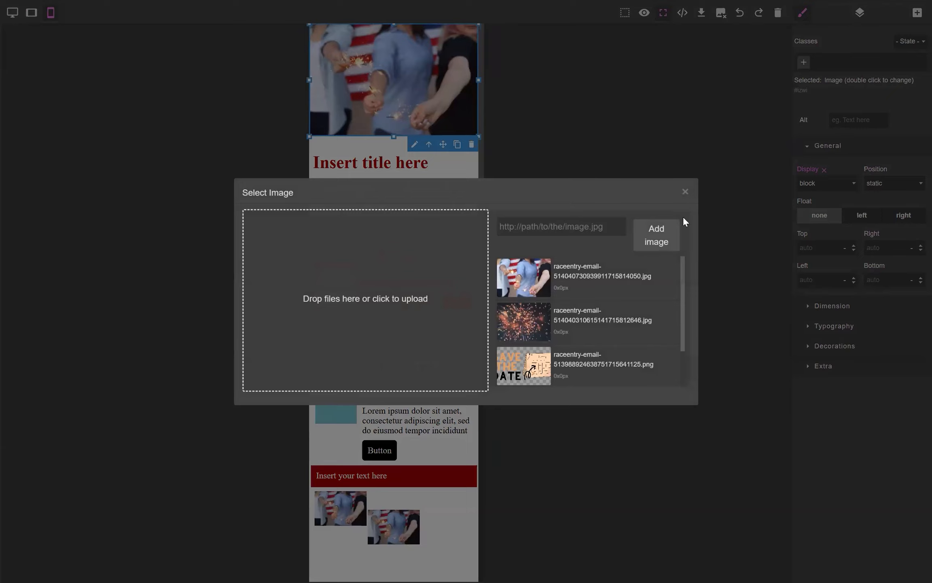
click(685, 191)
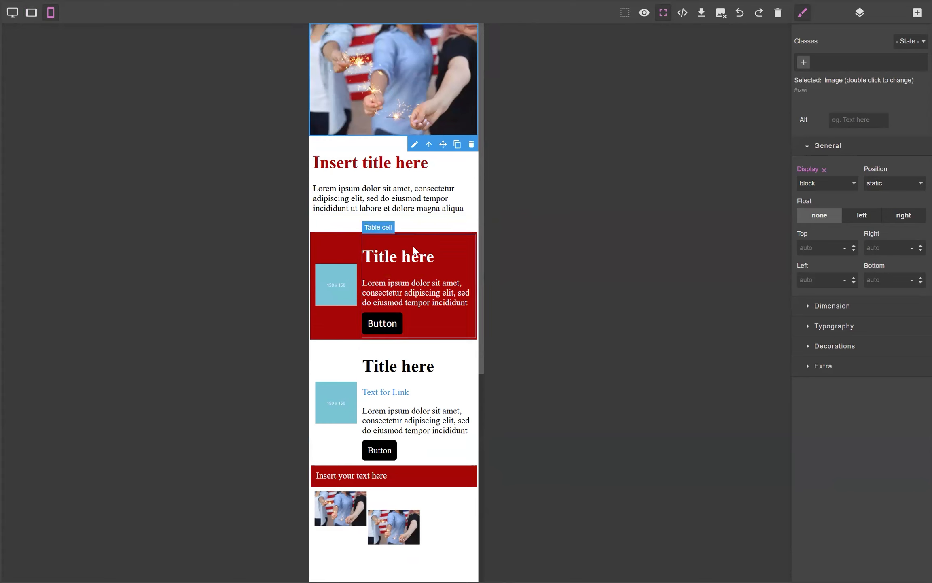
Step: Inspect the intro paragraph's typography and decoration settings
click(427, 201)
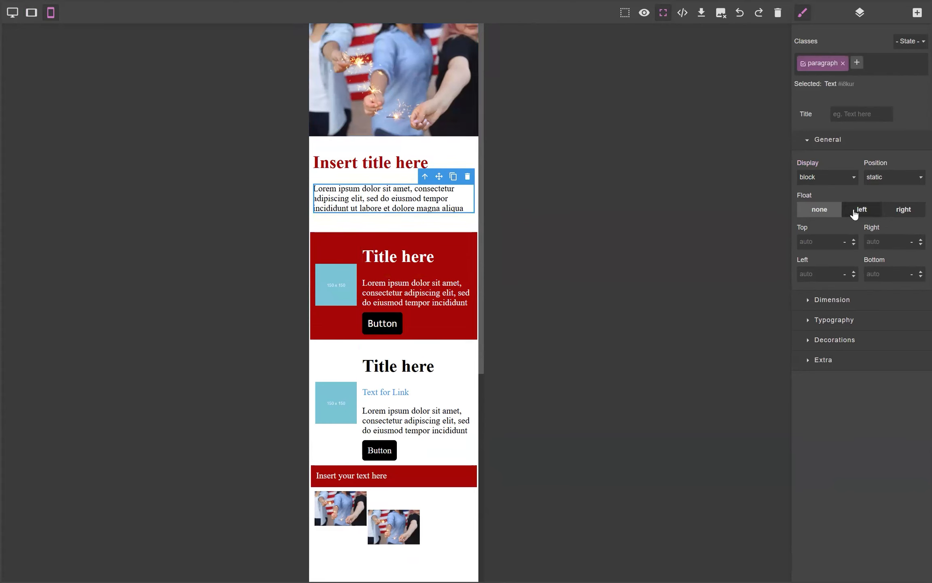
click(806, 321)
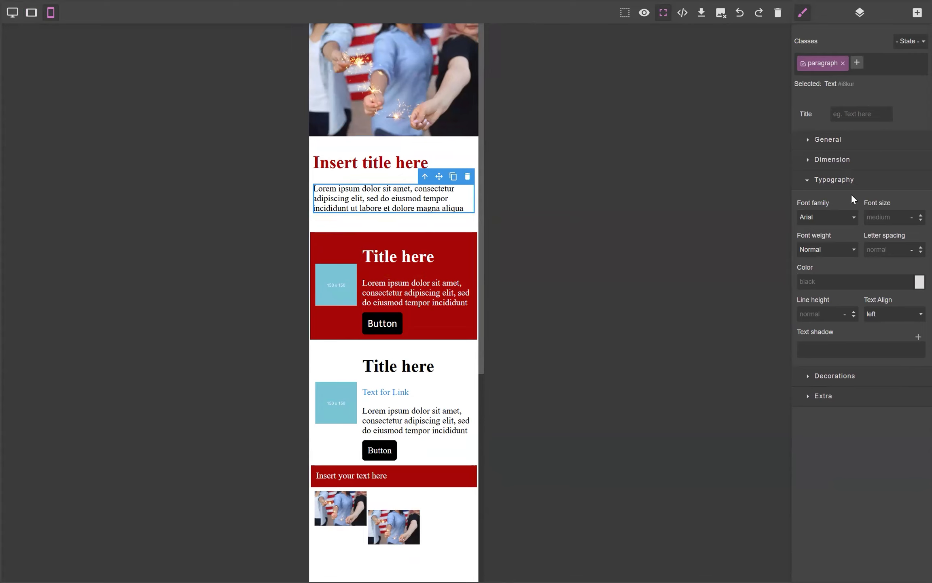
click(818, 376)
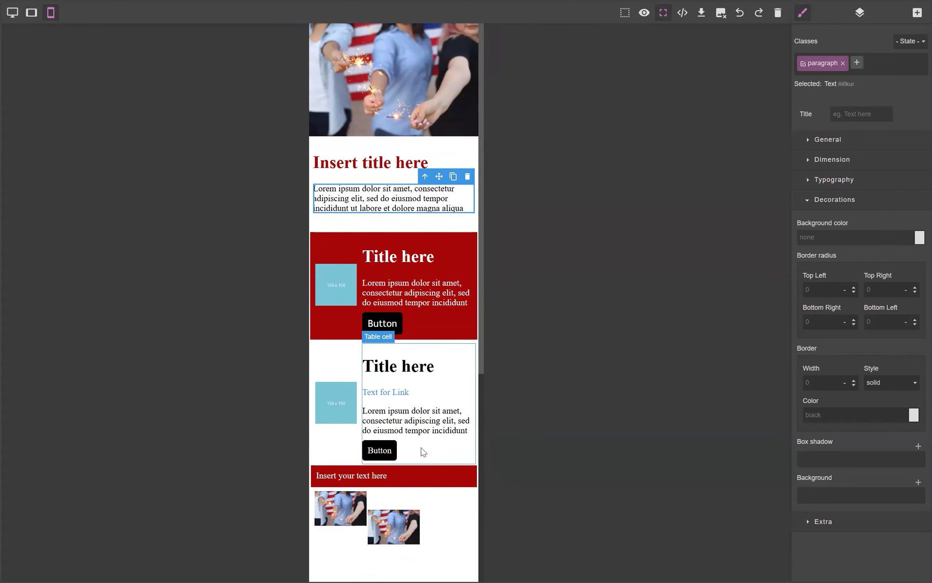
scroll(422, 449, down, 5)
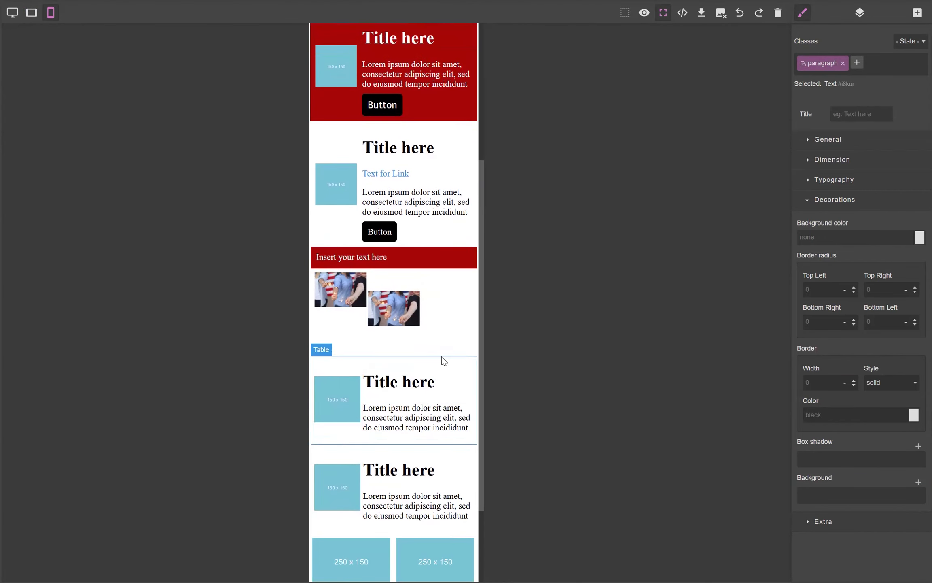
Step: Copy the red banner's background color #a60707 and paste it as the lower card table's background
click(443, 360)
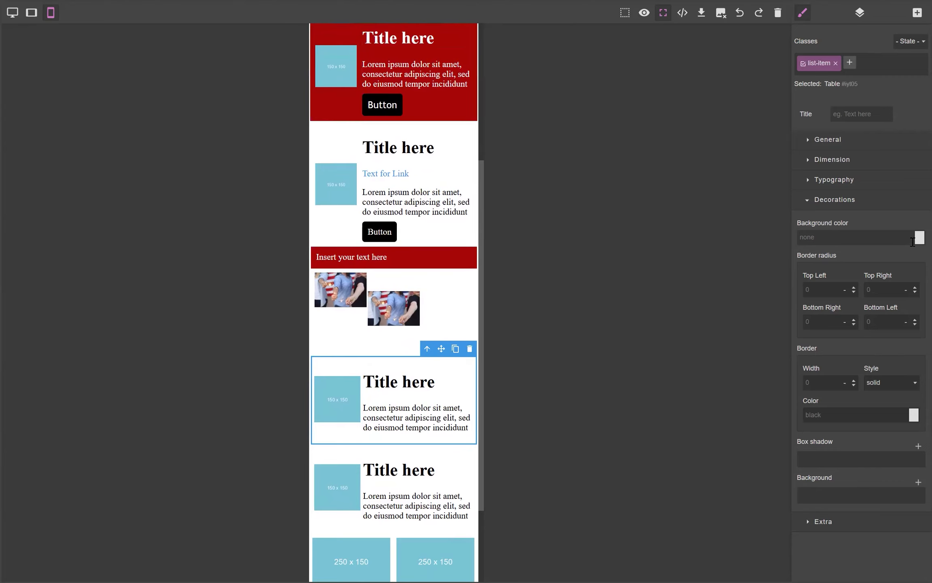
click(311, 120)
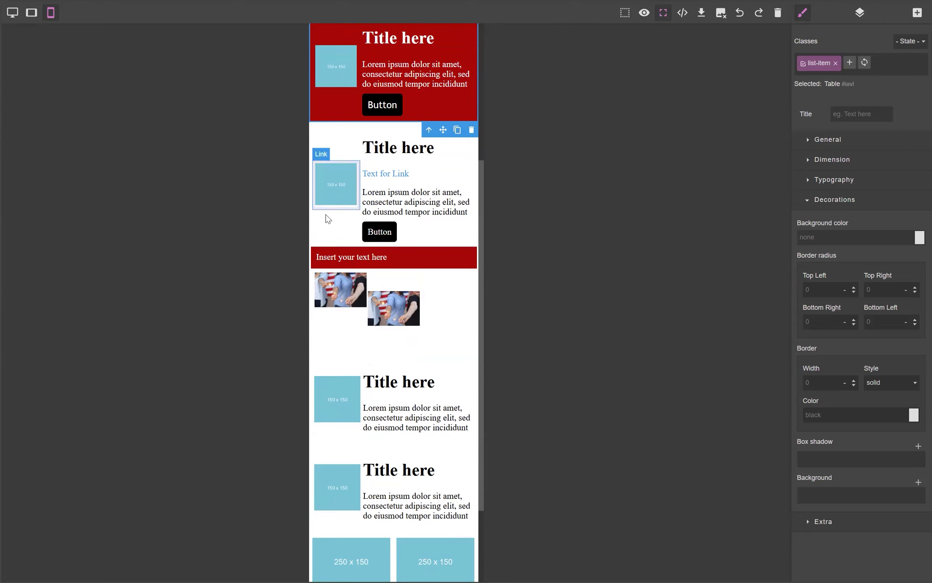
click(457, 252)
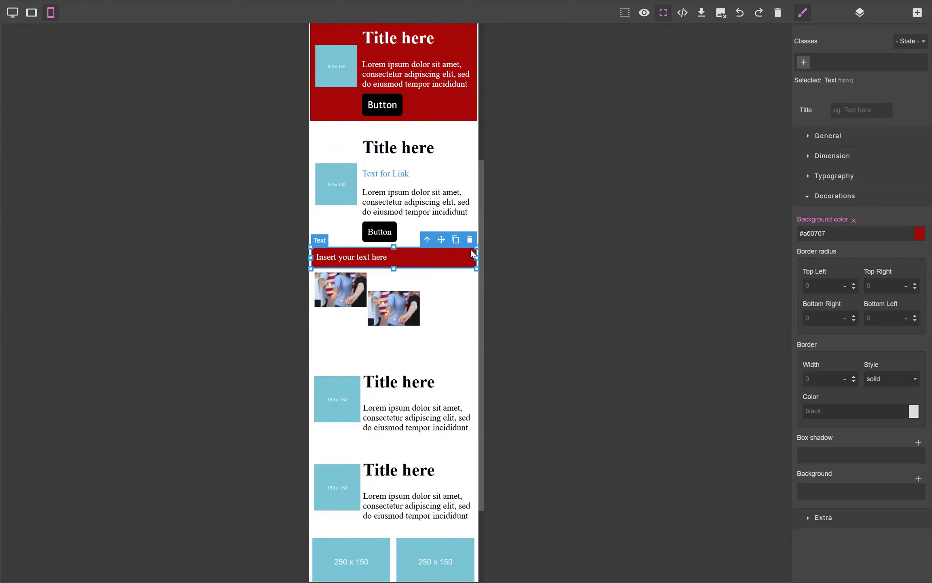
triple_click(835, 235)
key(ctrl+c)
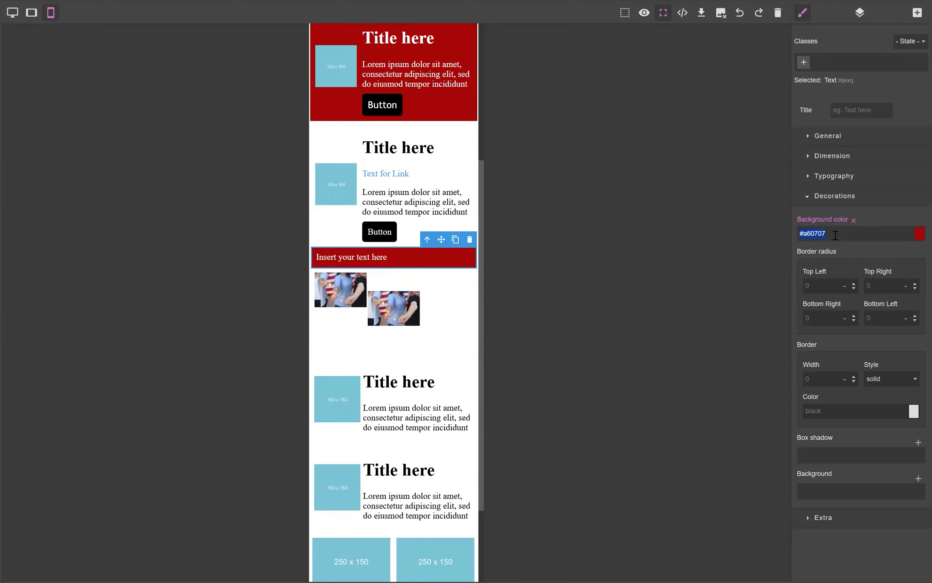
click(332, 360)
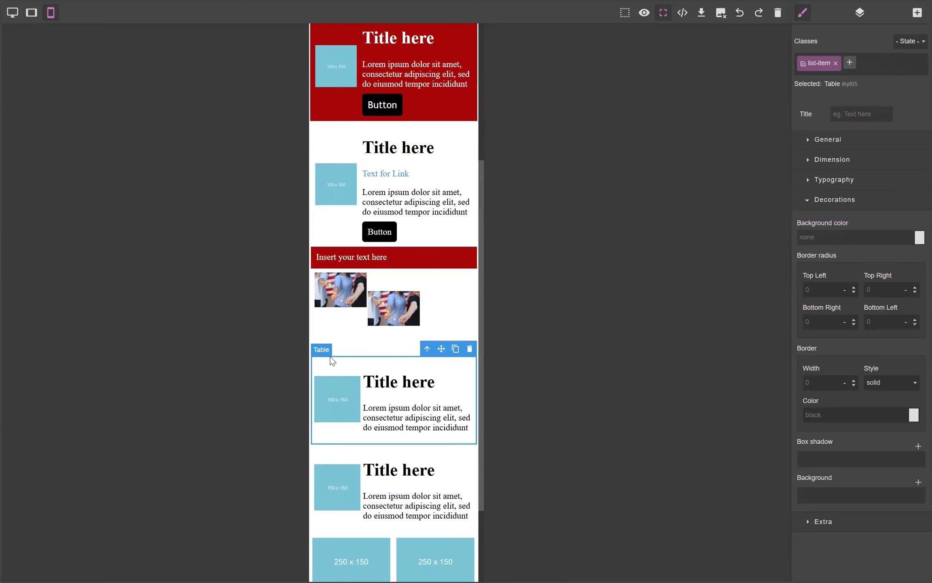
key(ctrl+v)
key(Return)
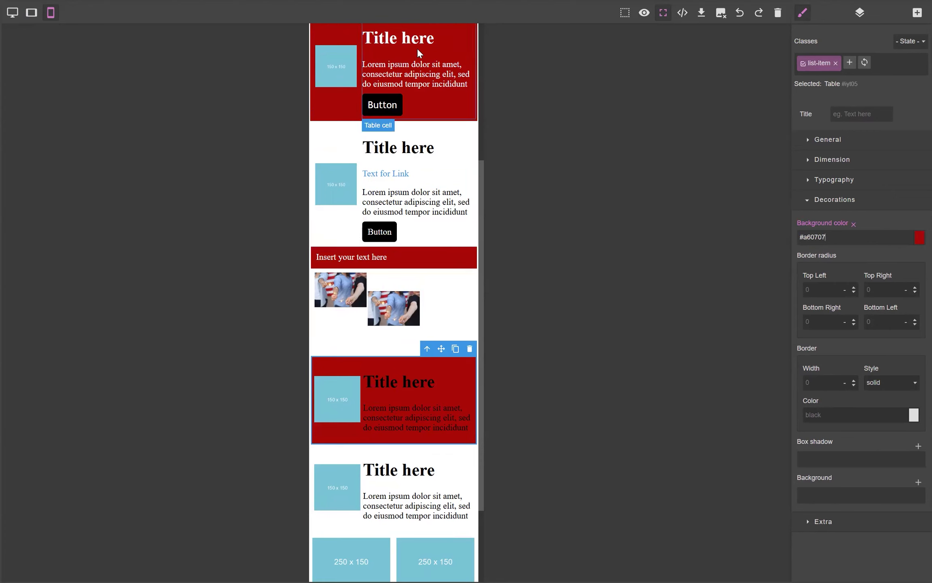
Step: Set the lower card's title text color to #ffffff
triple_click(418, 384)
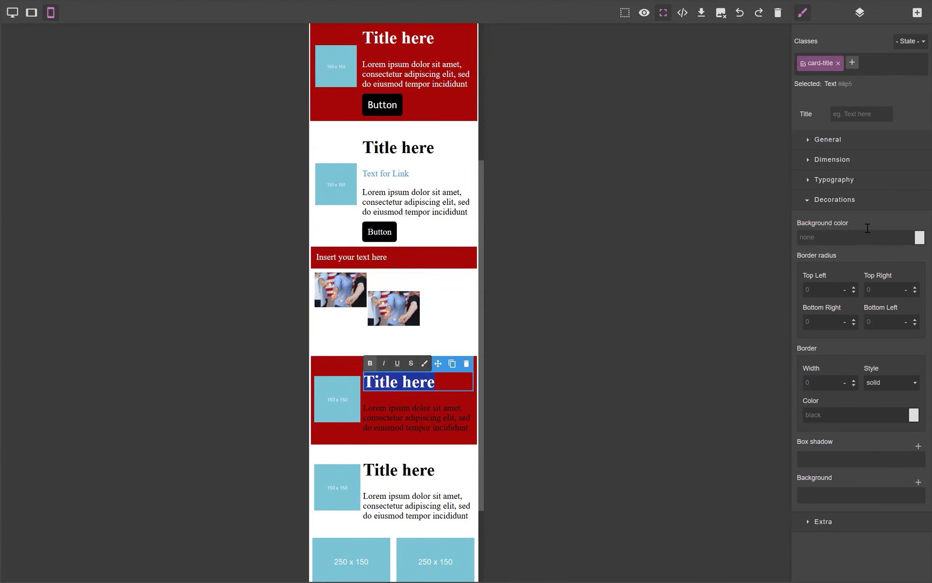
click(808, 180)
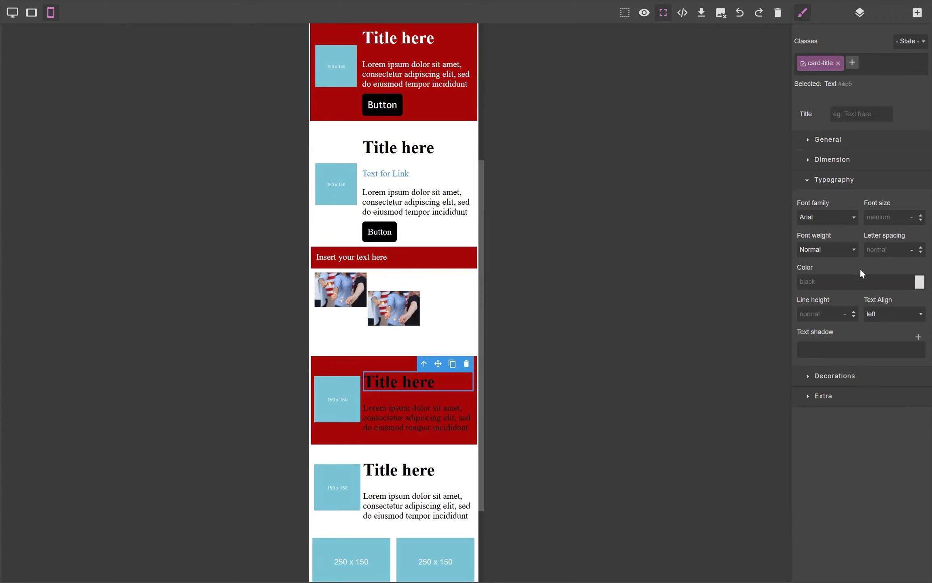
click(918, 285)
click(880, 280)
triple_click(882, 283)
click(919, 288)
double_click(864, 280)
text(ffffff)
key(Return)
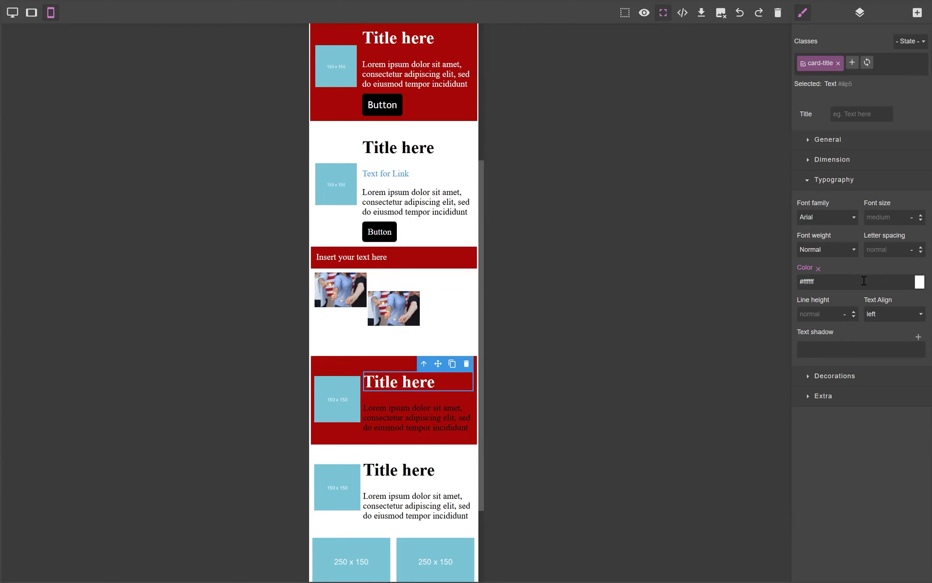
Step: Set the lower card's body text color to #ffffff
triple_click(392, 412)
click(832, 282)
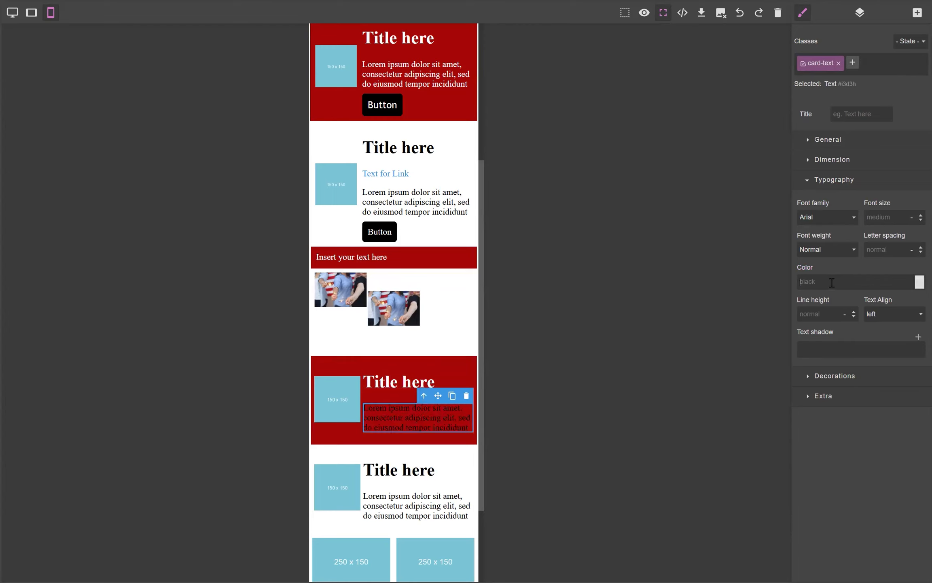
text(#ffffff)
key(Return)
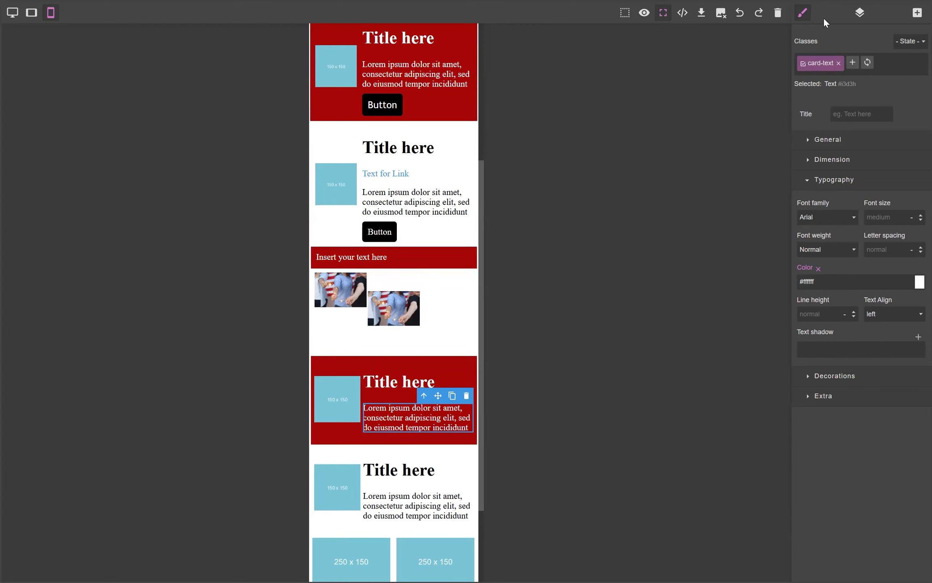
click(664, 14)
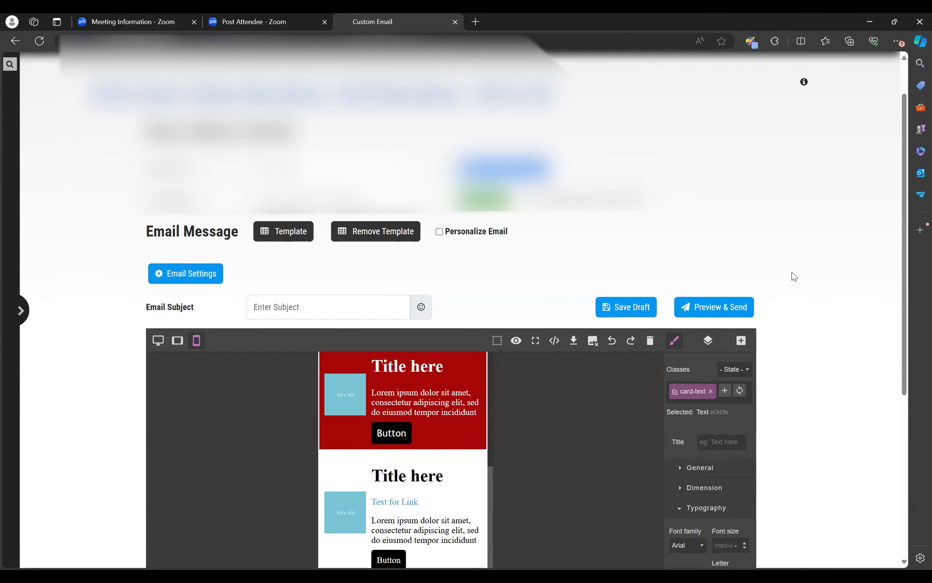
scroll(792, 271, down, 5)
click(744, 348)
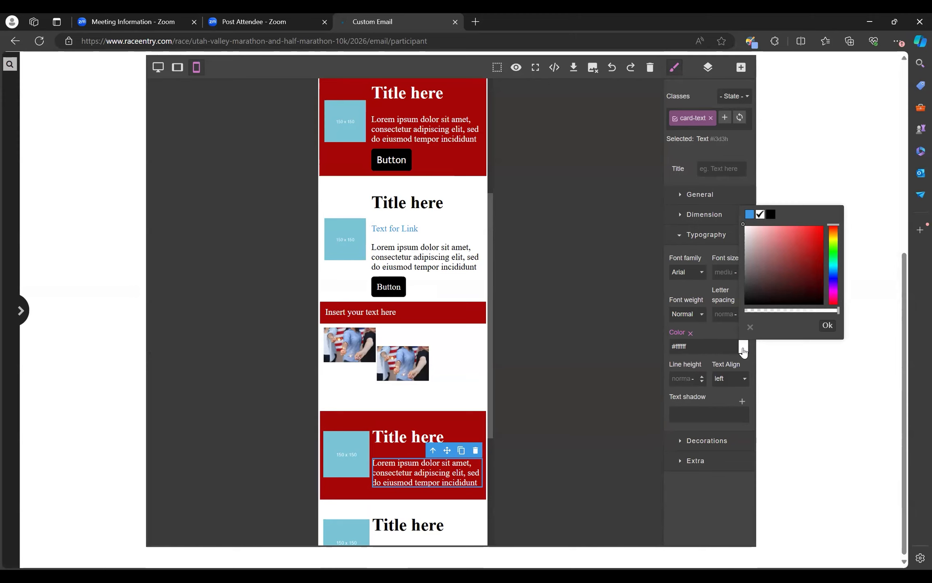
click(744, 349)
click(744, 350)
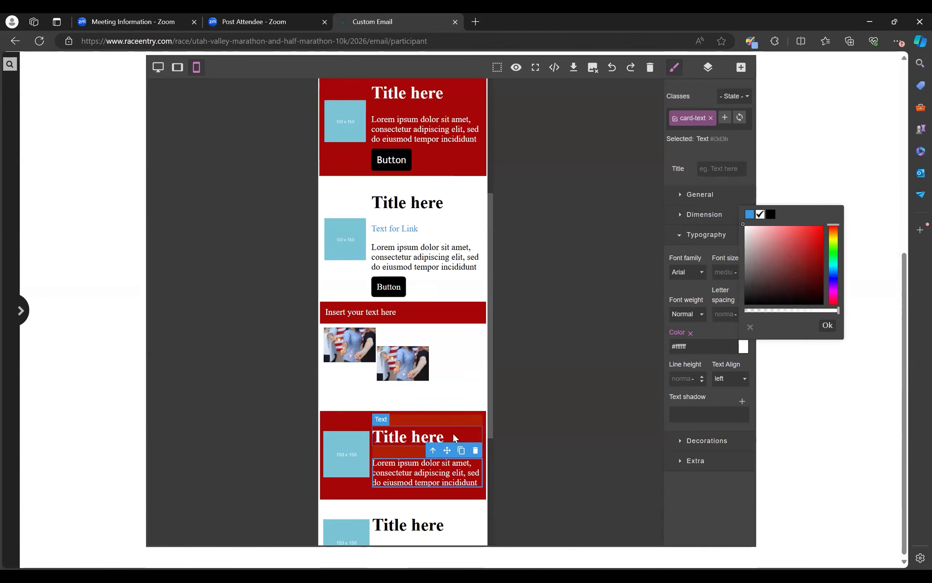
Step: Give the next card's right table cell the red preset background color
scroll(343, 457, down, 3)
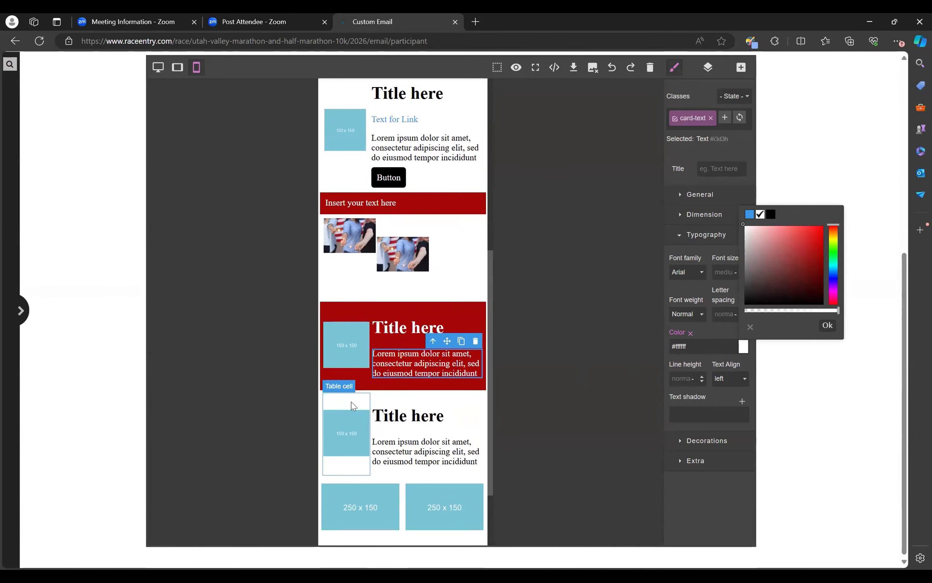
click(371, 393)
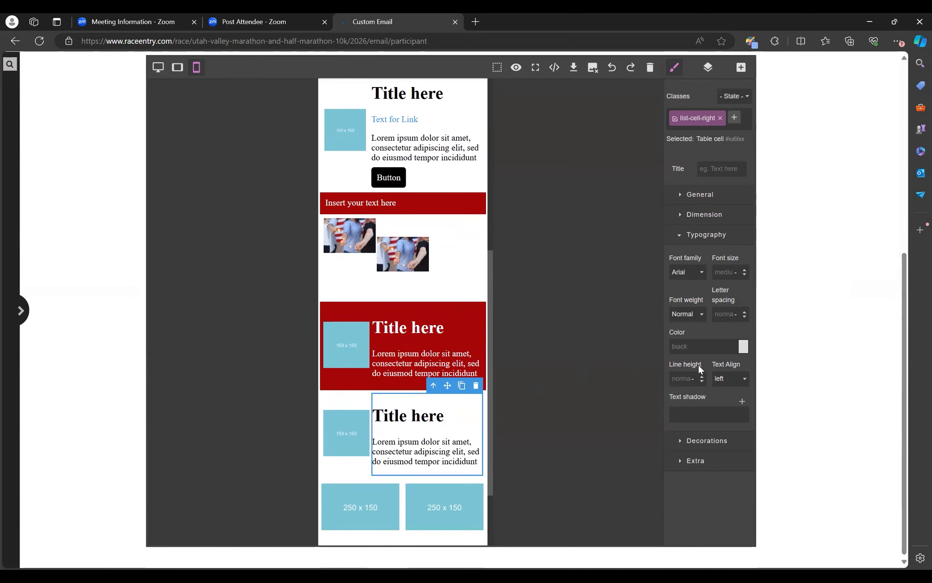
click(680, 235)
click(680, 255)
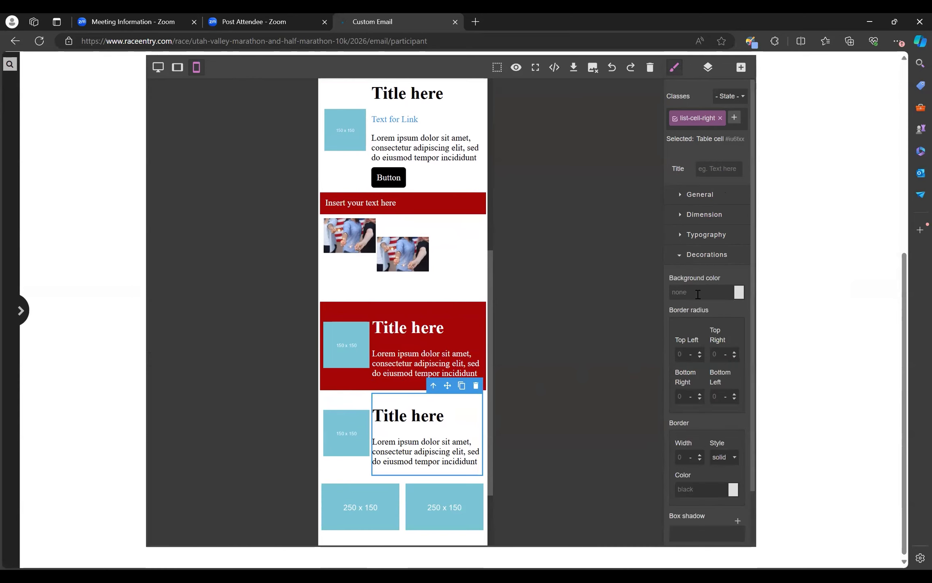
click(738, 295)
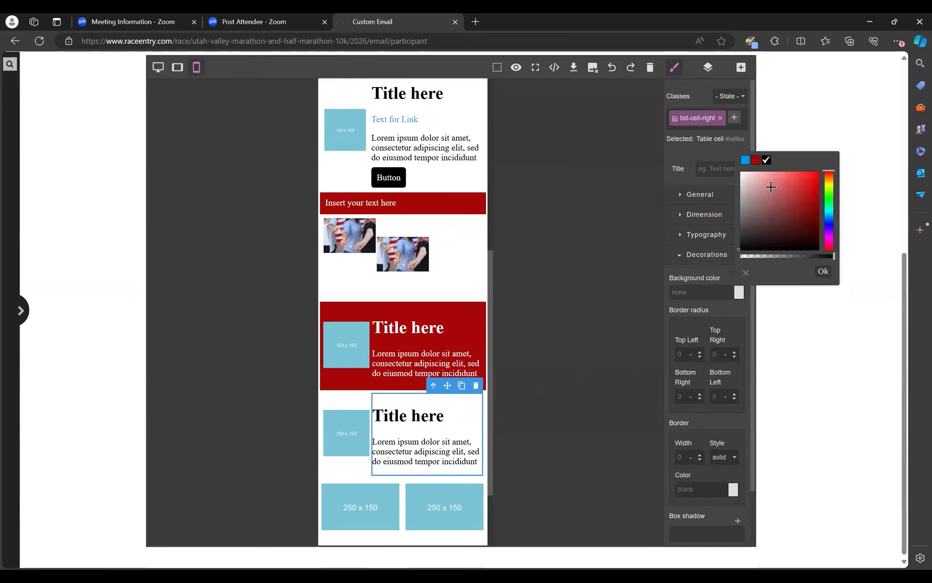
click(755, 160)
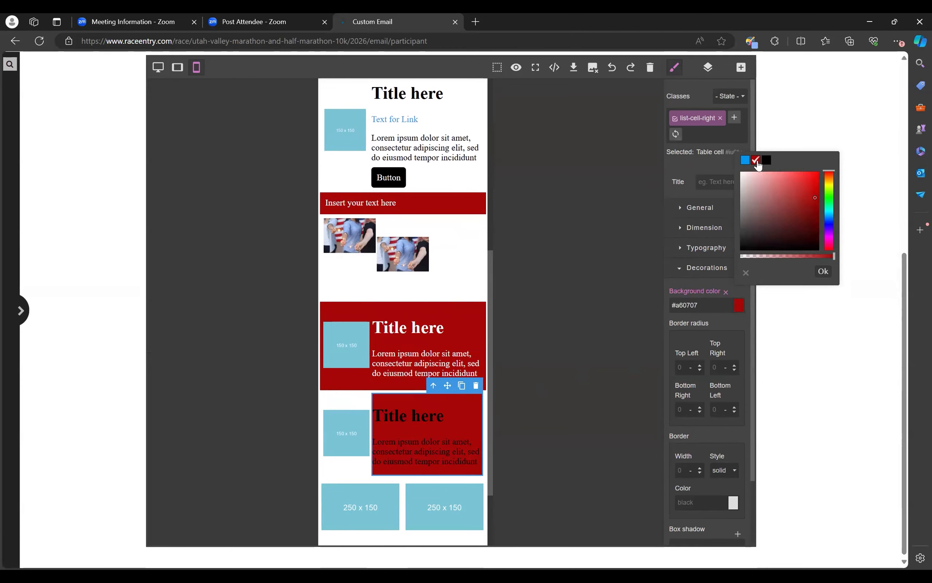
Step: Change that right table cell's background color to #ffffff
click(426, 363)
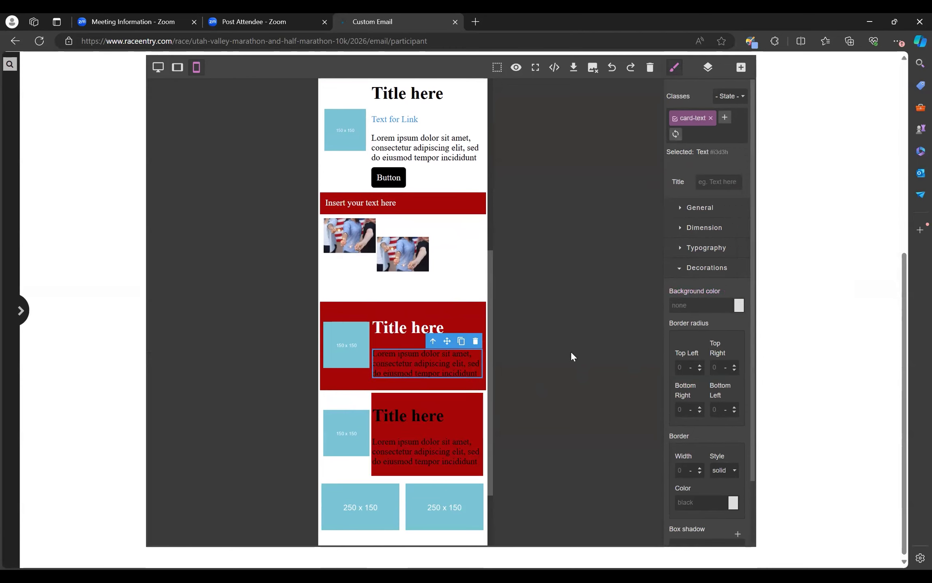
key(w)
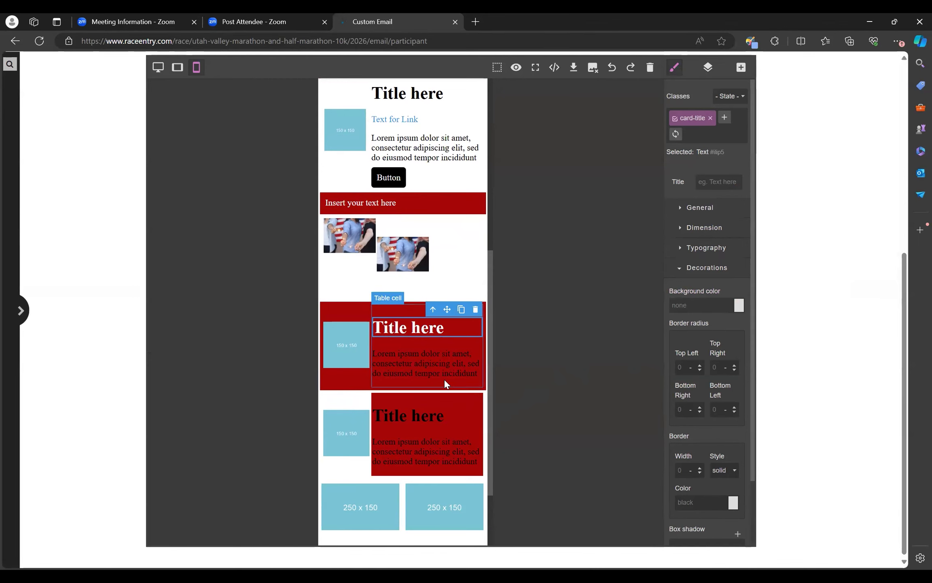
click(453, 399)
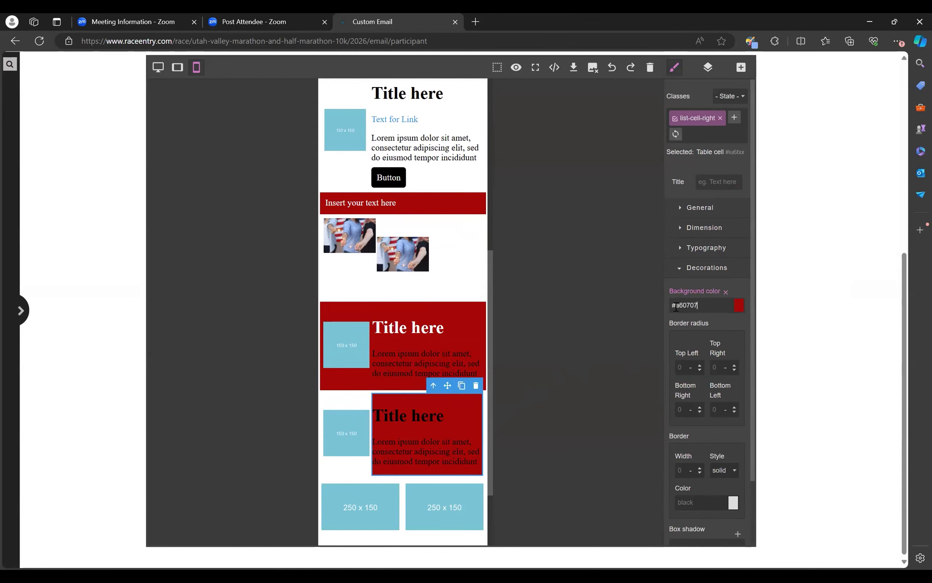
text(fff)
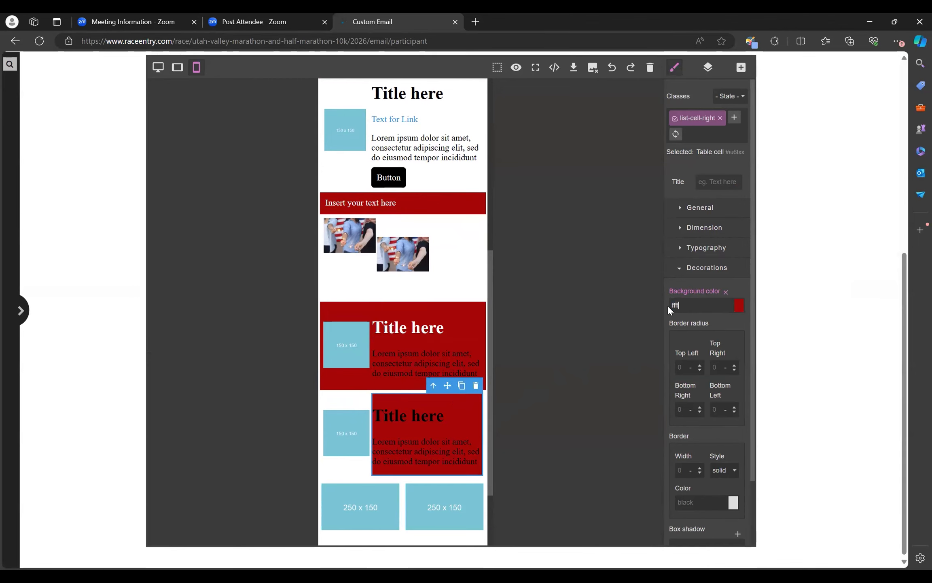
key(Return)
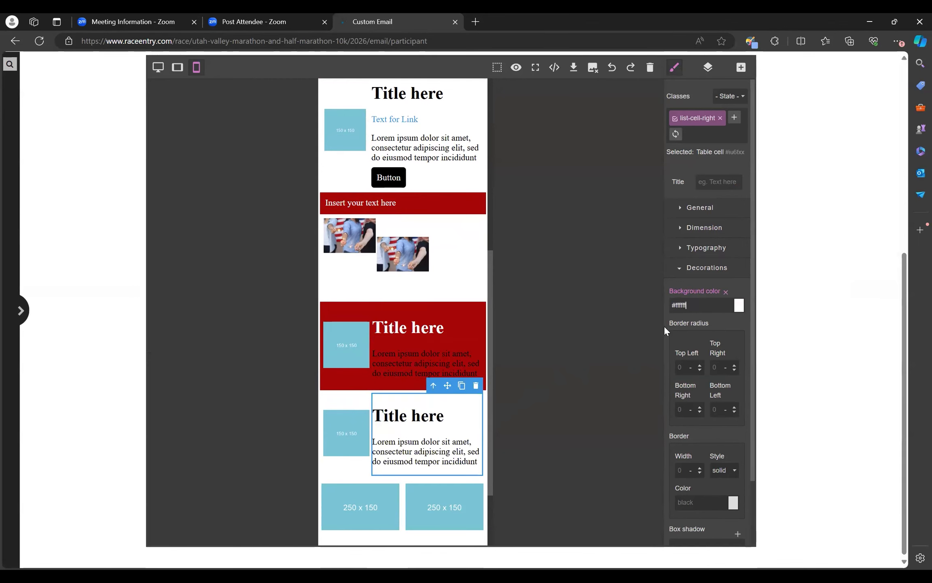
Step: Set the red card's body text color to white
triple_click(438, 356)
click(684, 255)
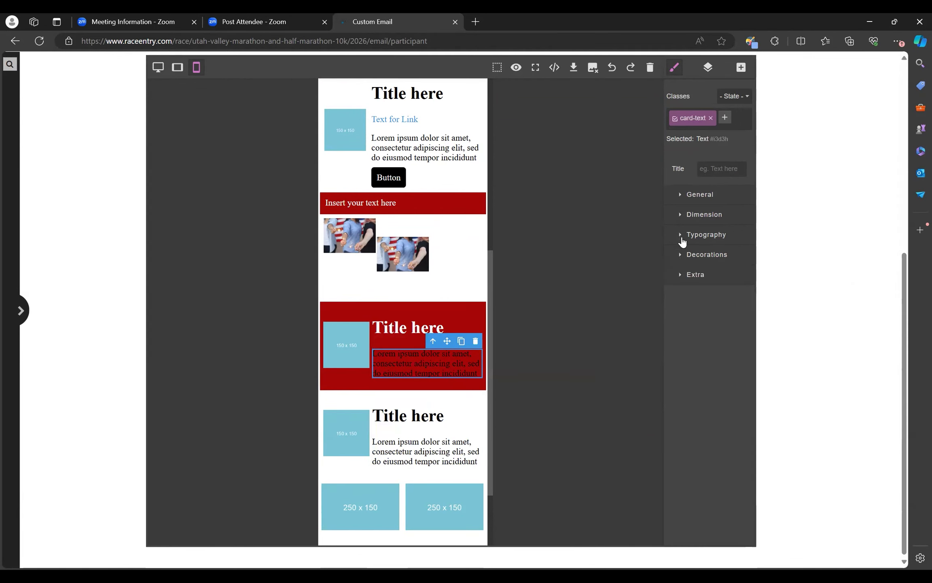
click(682, 236)
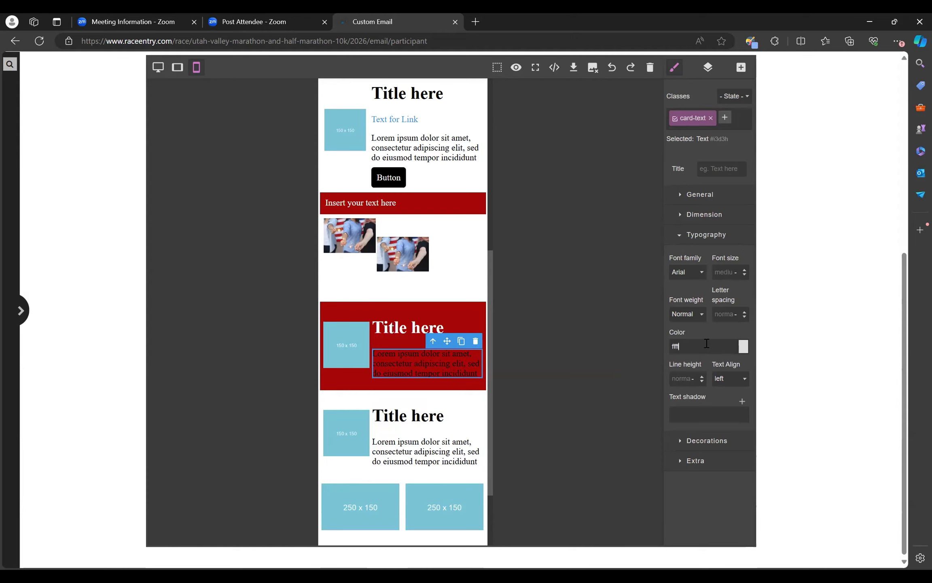
key(Return)
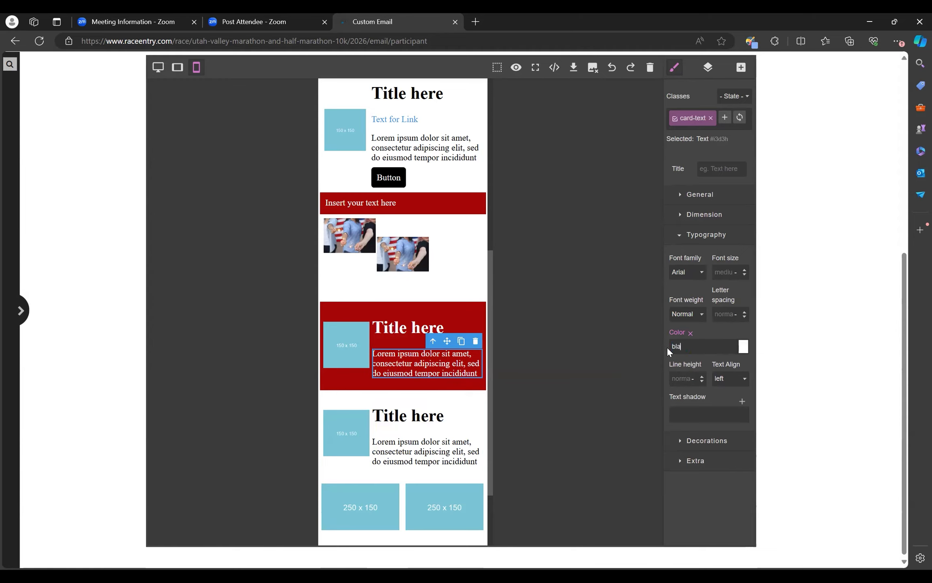
key(BackSpace)
text(ck)
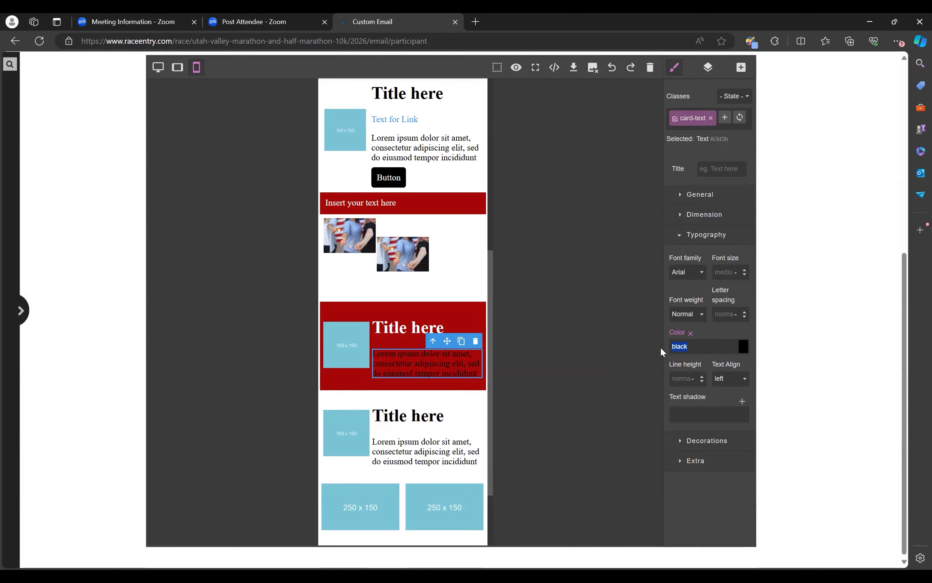
text(white)
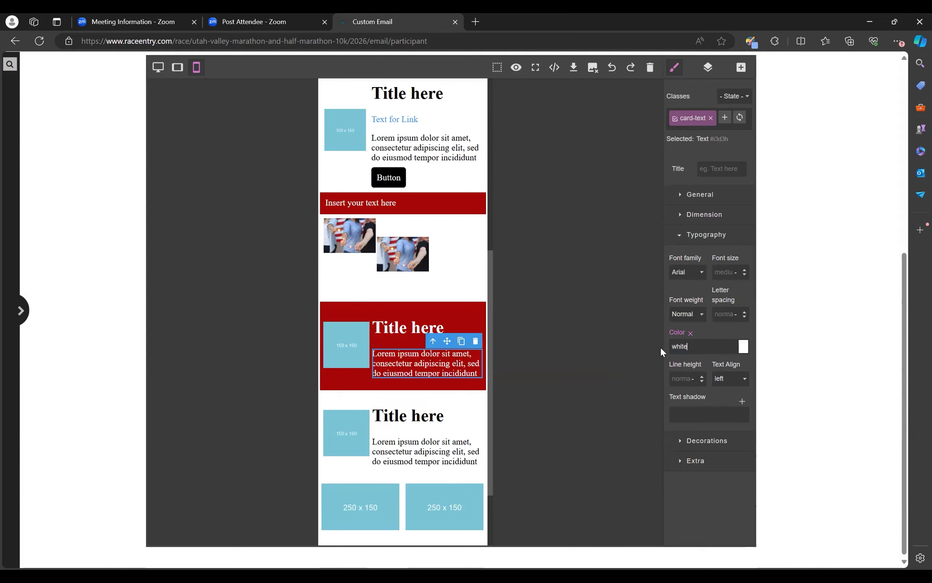
click(744, 347)
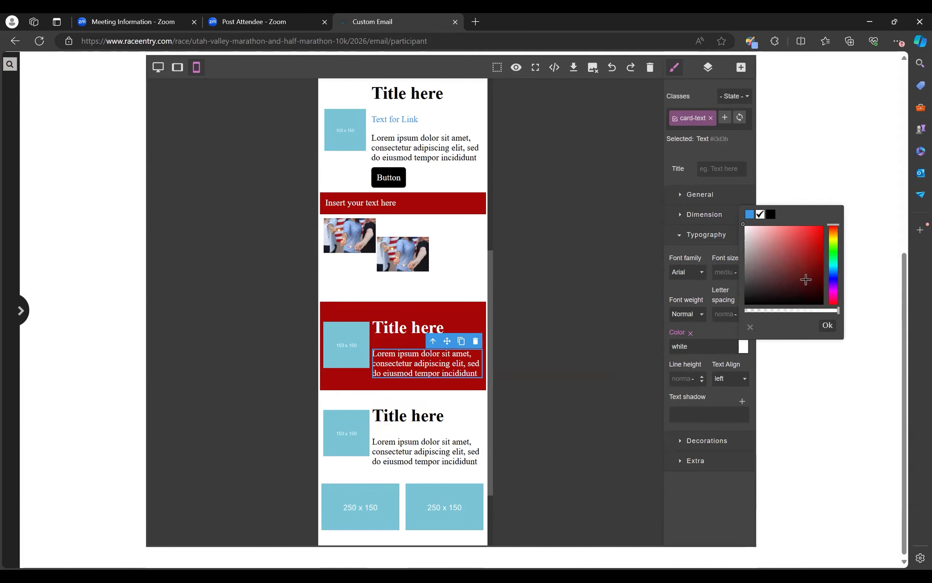
click(547, 351)
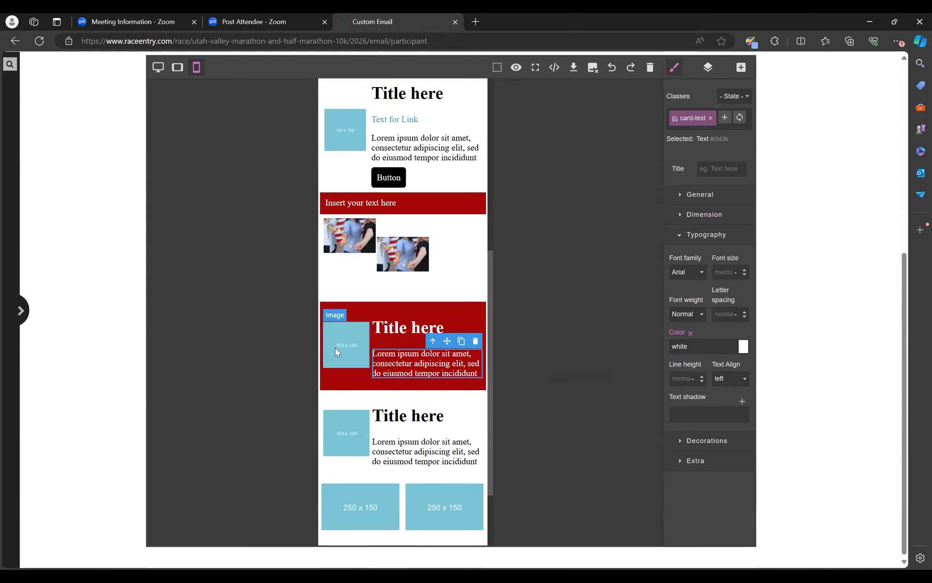
Step: Duplicate the top red card and move the copy below the white card with the link text
scroll(417, 272, up, 4)
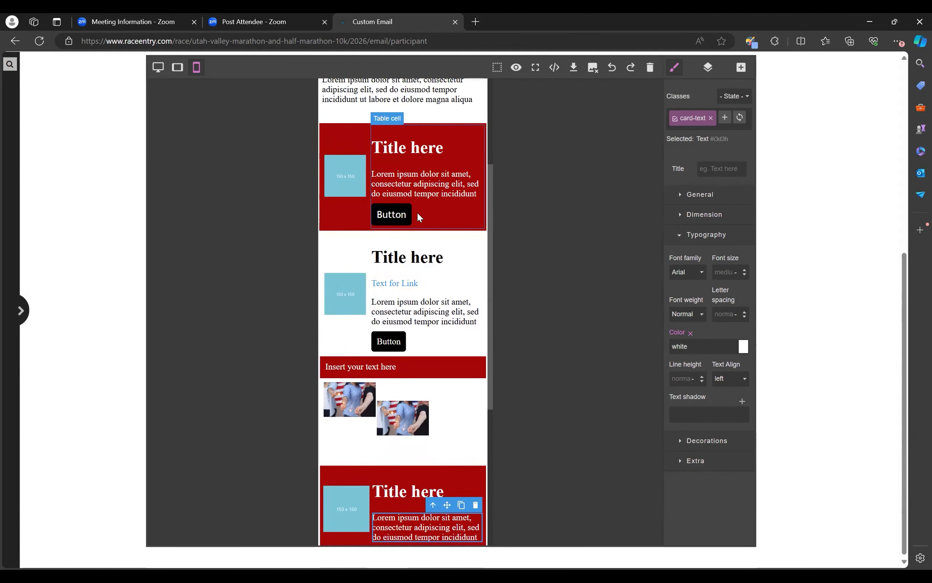
click(360, 122)
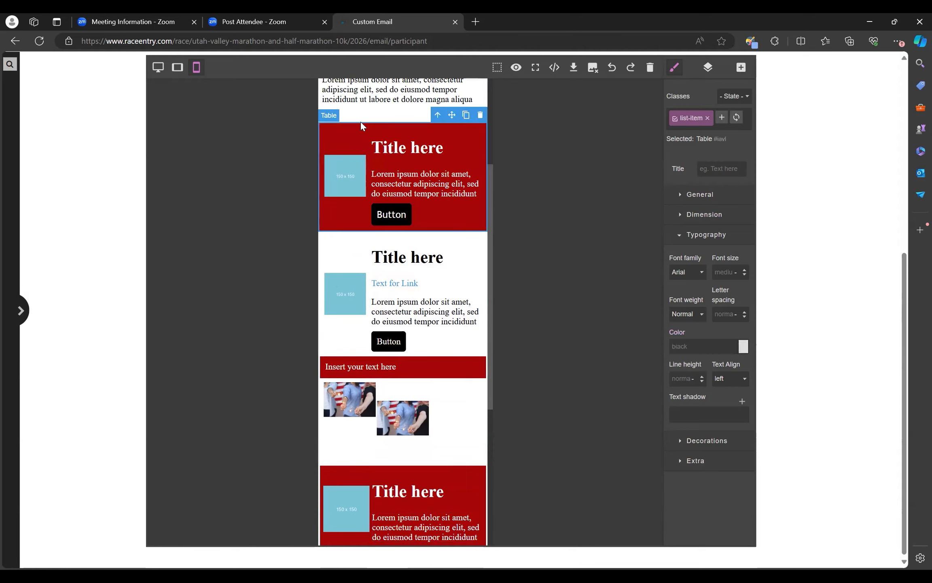
click(467, 116)
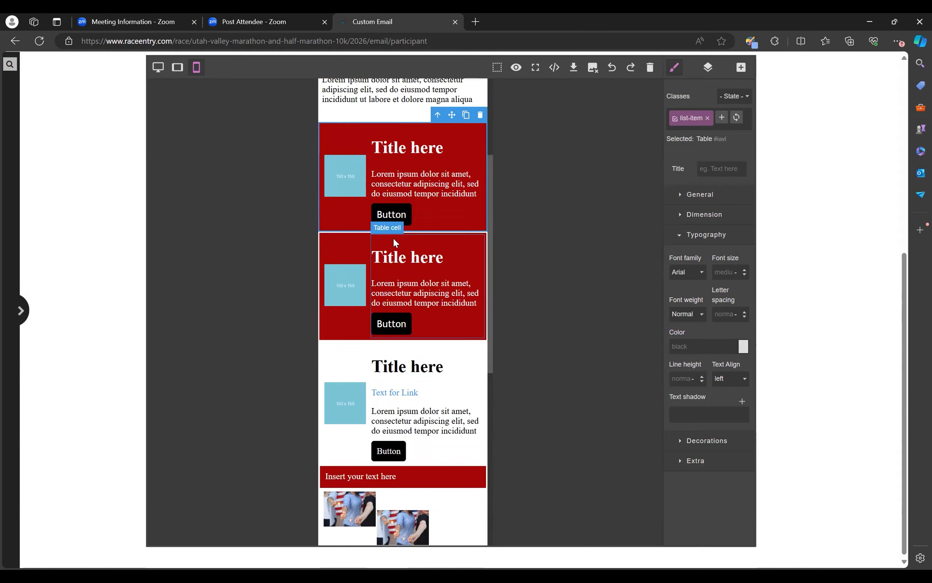
mouse_move(453, 116)
mouse_down()
mouse_move(407, 387)
mouse_move(373, 398)
mouse_up()
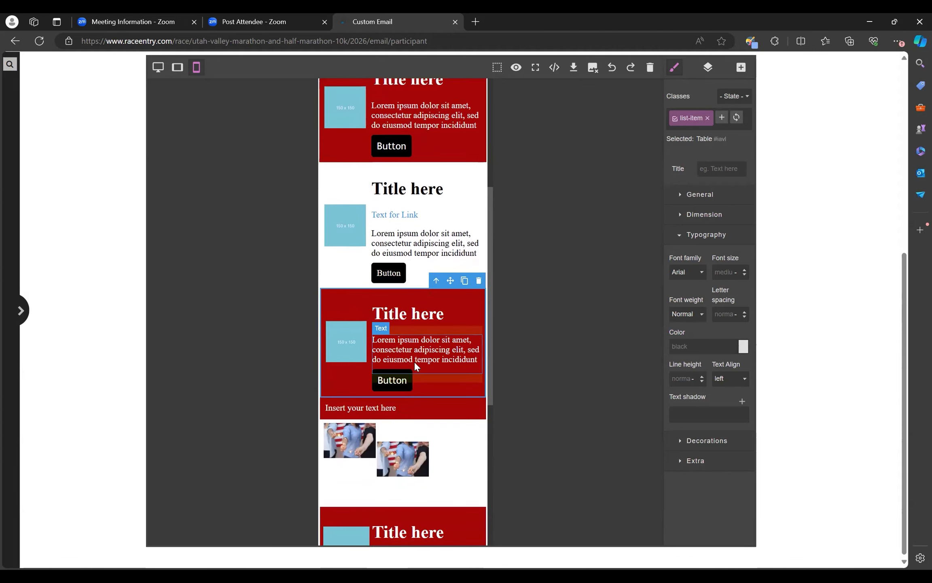
Step: Open the layer manager and expand the layer tree of the table that holds the cards
scroll(433, 248, up, 1)
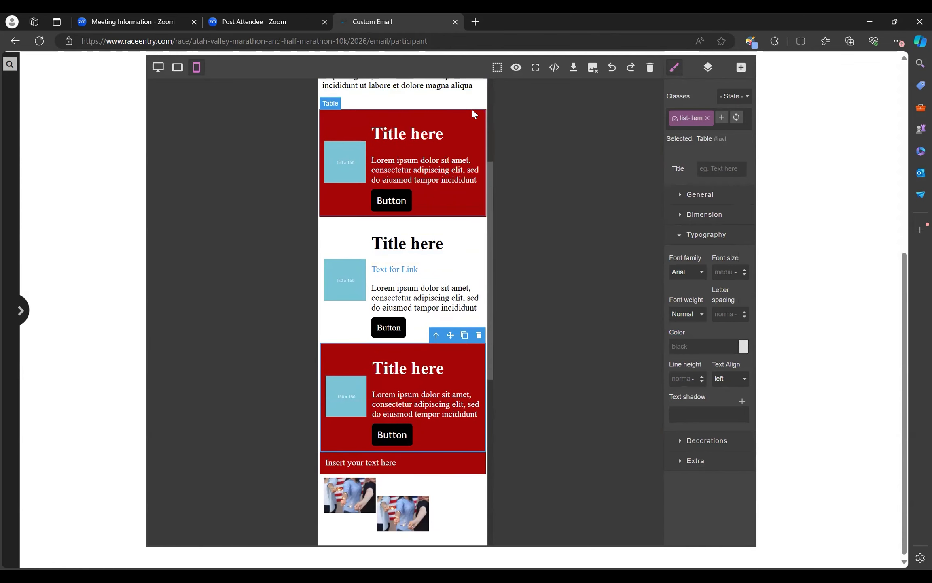
click(709, 69)
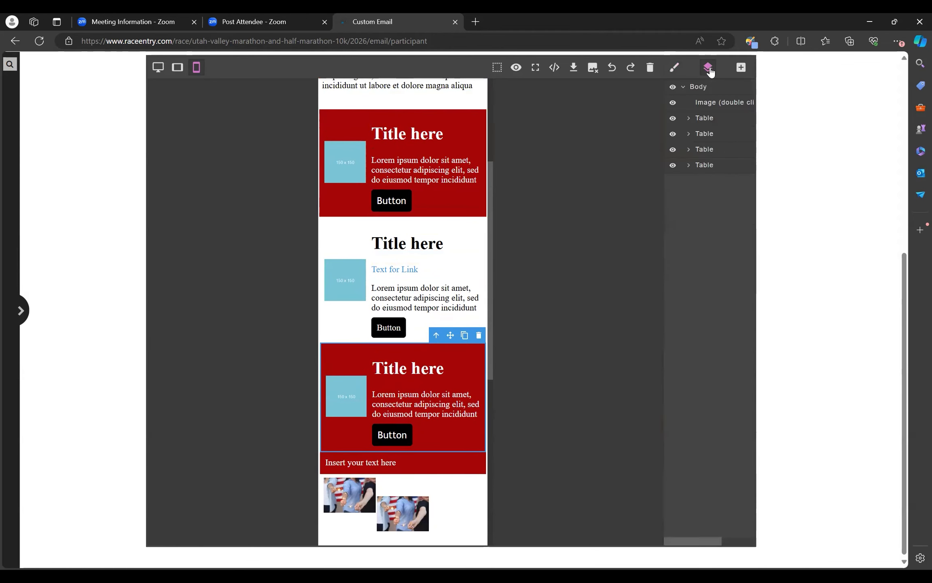
click(715, 152)
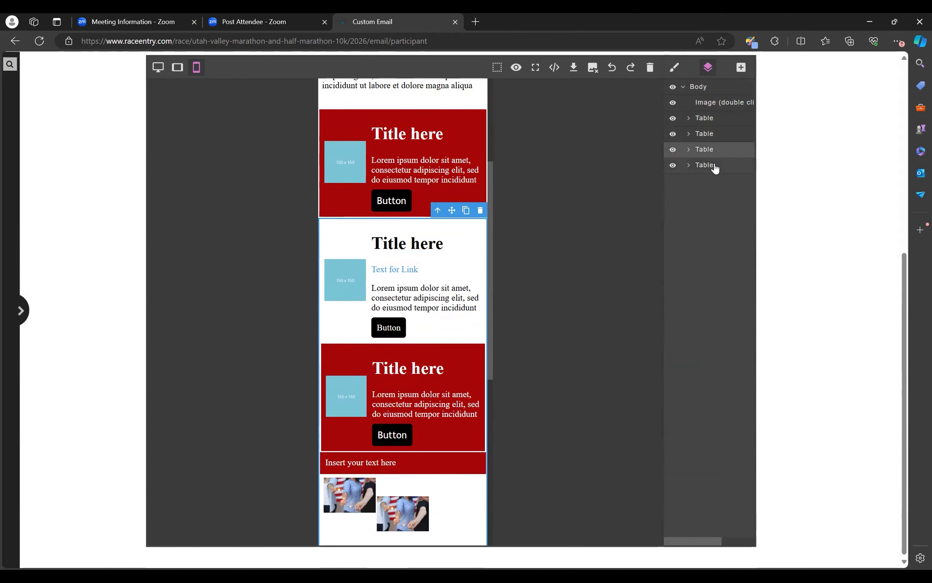
click(689, 150)
click(718, 168)
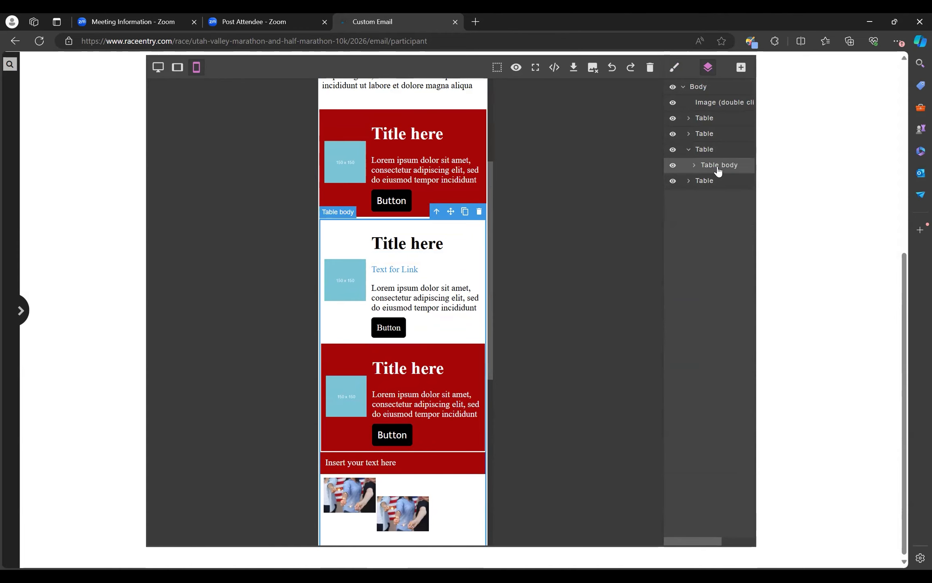
click(710, 183)
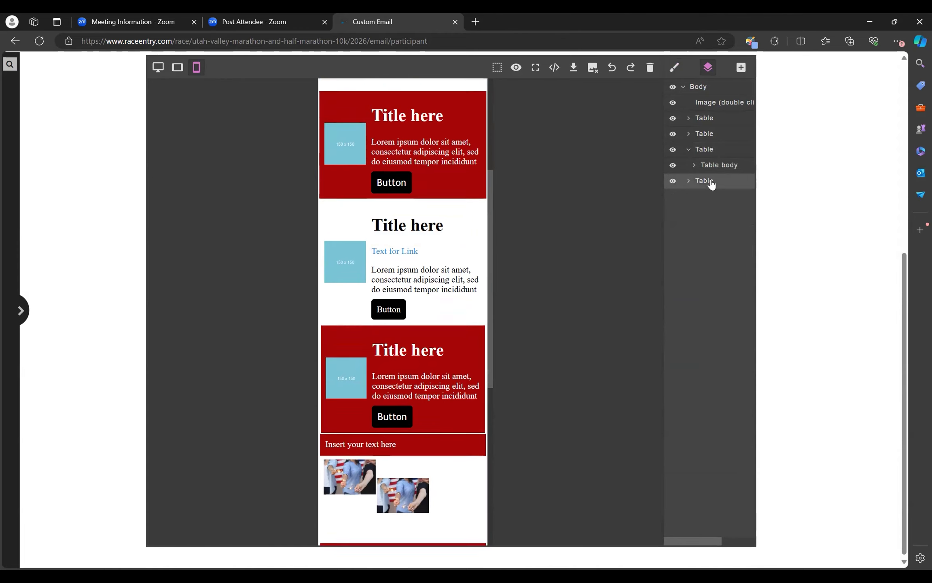
scroll(364, 154, up, 6)
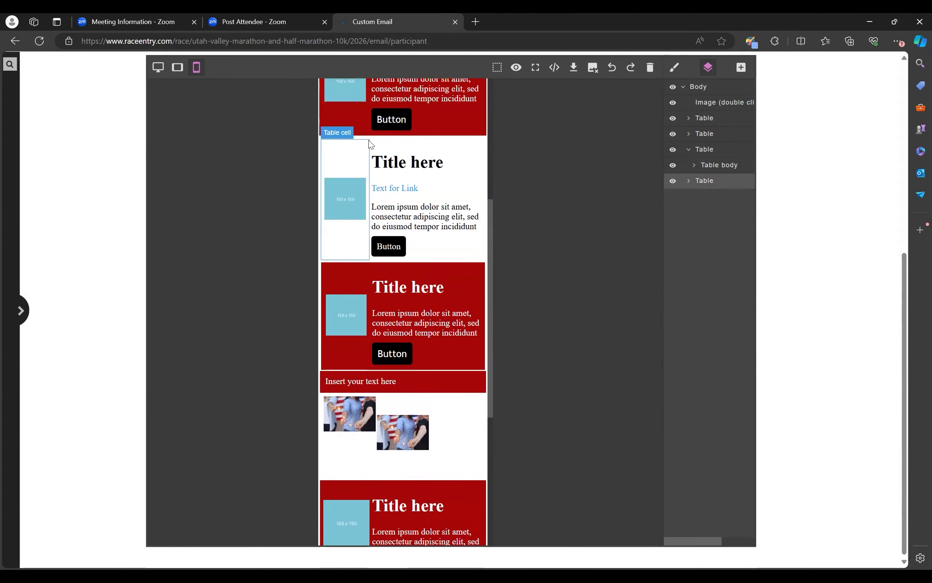
click(372, 141)
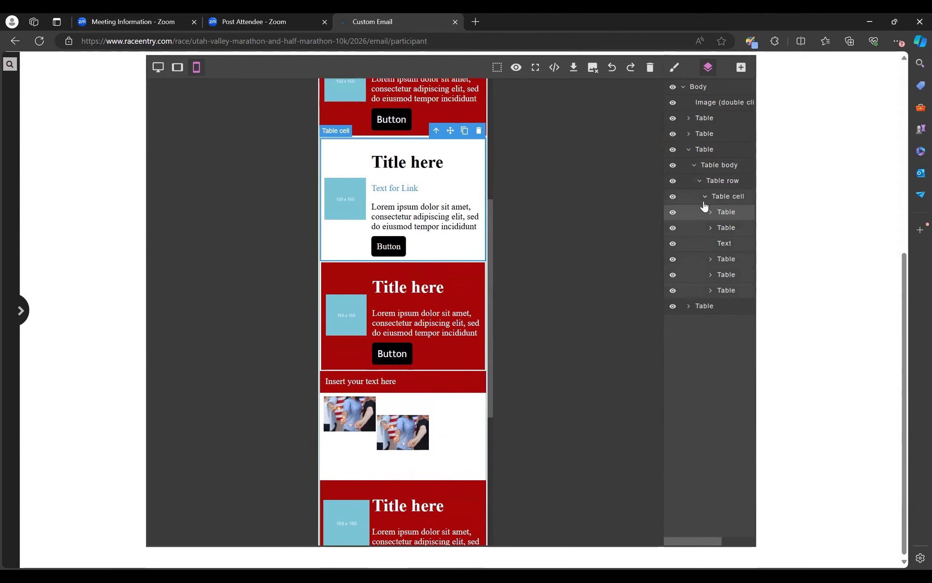
Step: Hide and re-show the white card's table layer, and inspect the nested table layers of the cards
click(673, 212)
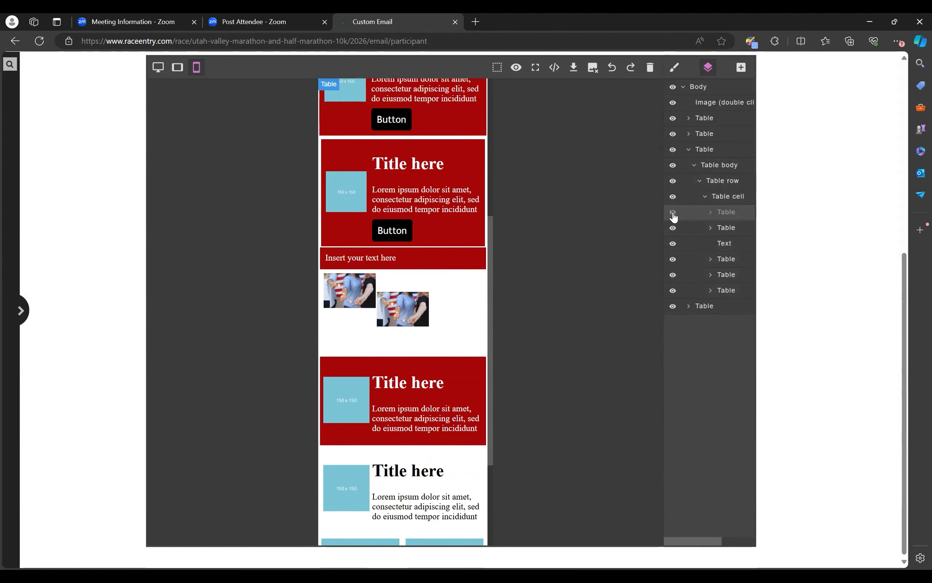
click(673, 212)
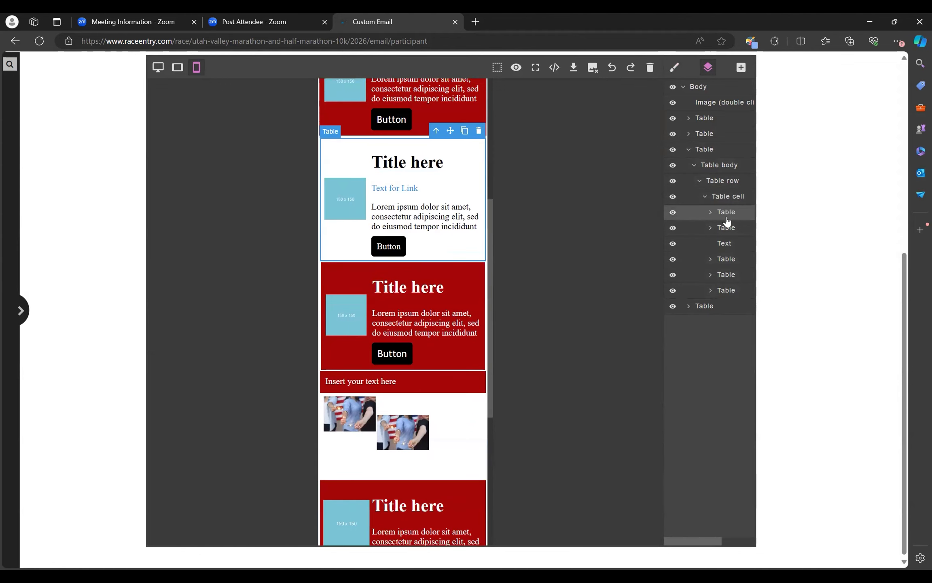
click(704, 169)
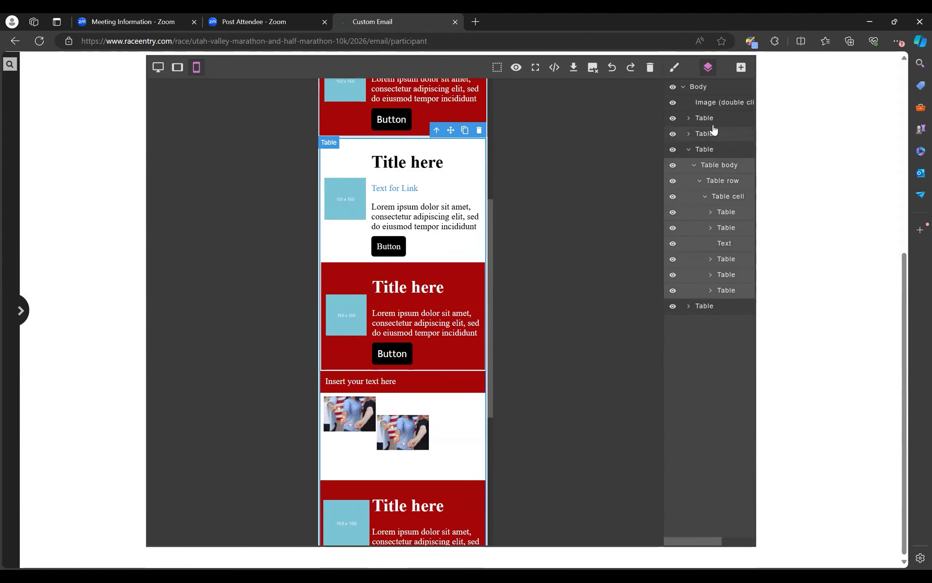
click(704, 150)
click(724, 227)
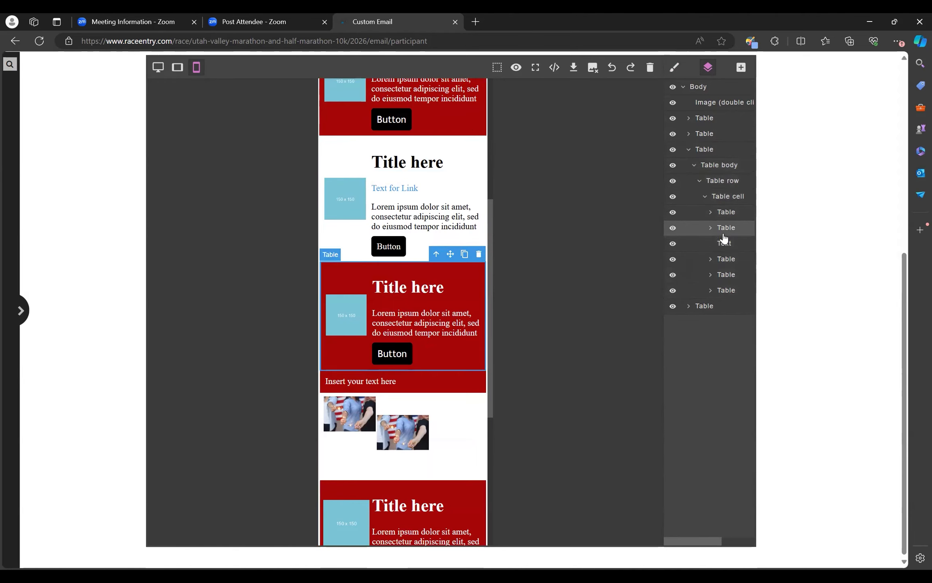
click(727, 211)
click(728, 198)
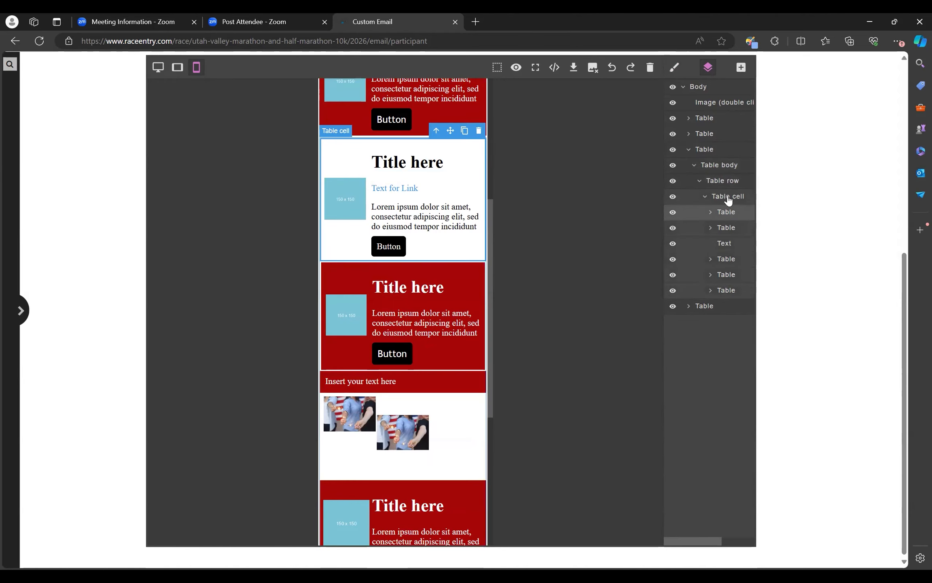
click(730, 265)
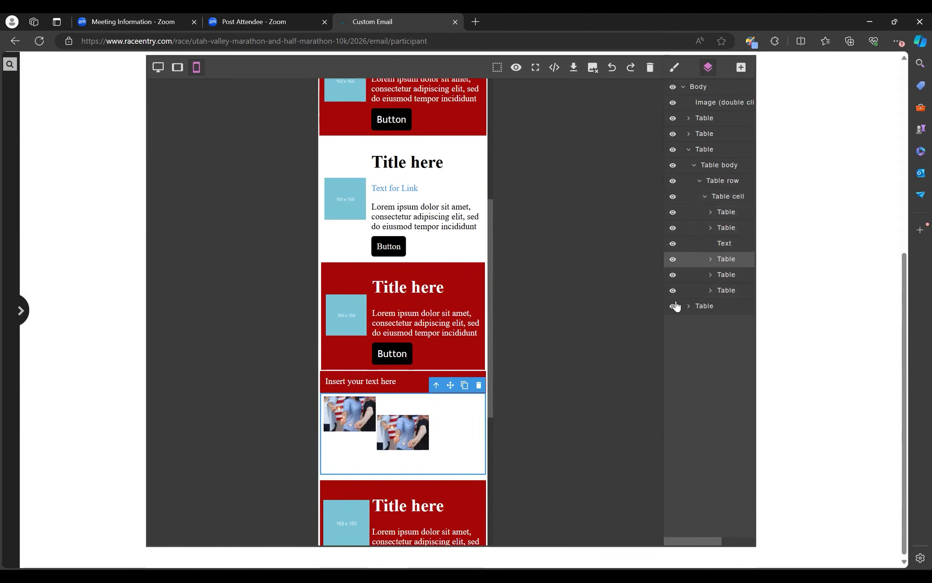
Step: Duplicate the white card with the link text and move the copy below the second red card
click(736, 214)
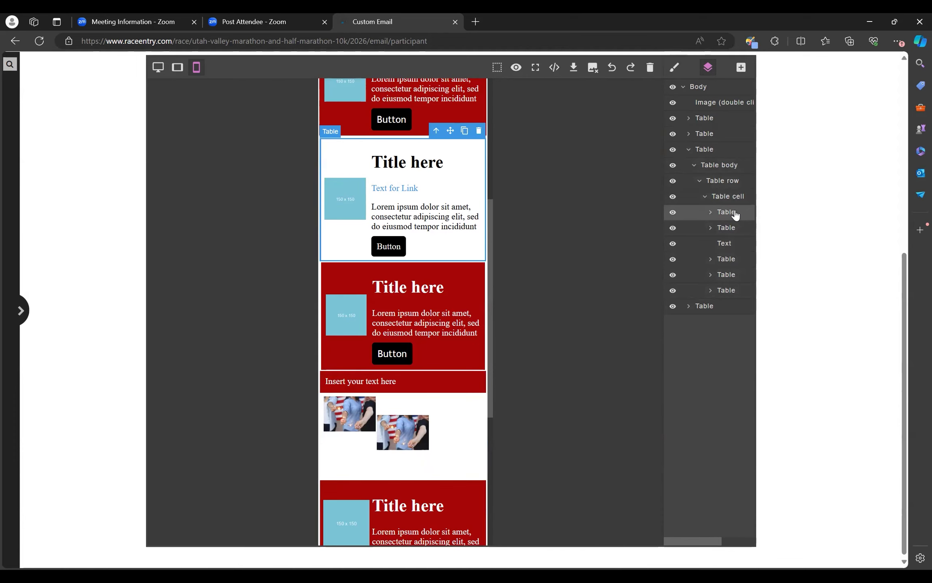
click(465, 130)
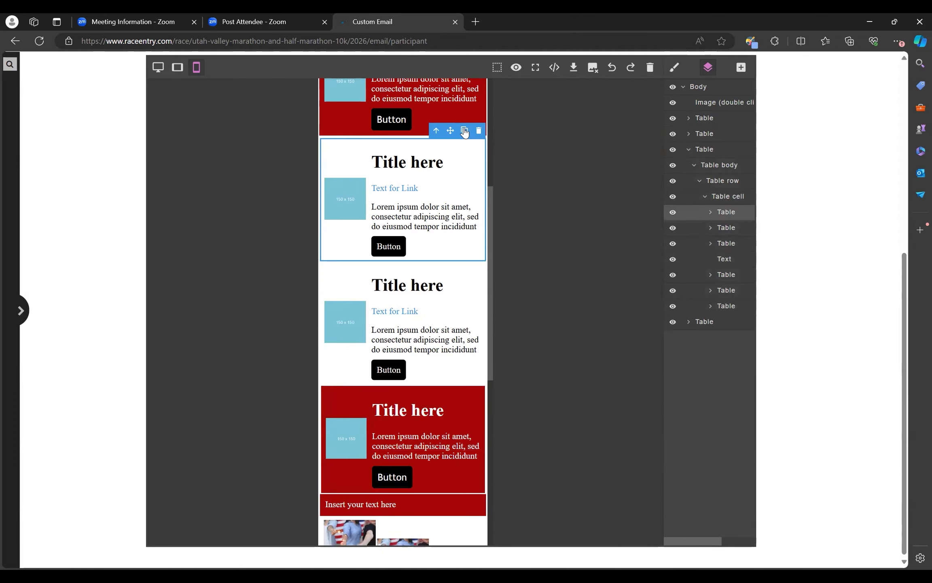
drag(450, 130, 365, 444)
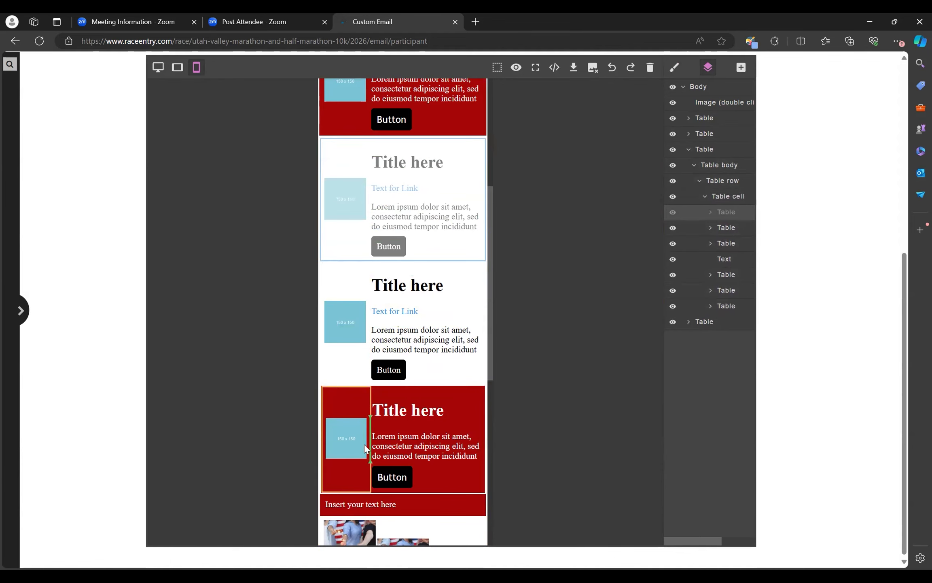
drag(364, 484, 367, 495)
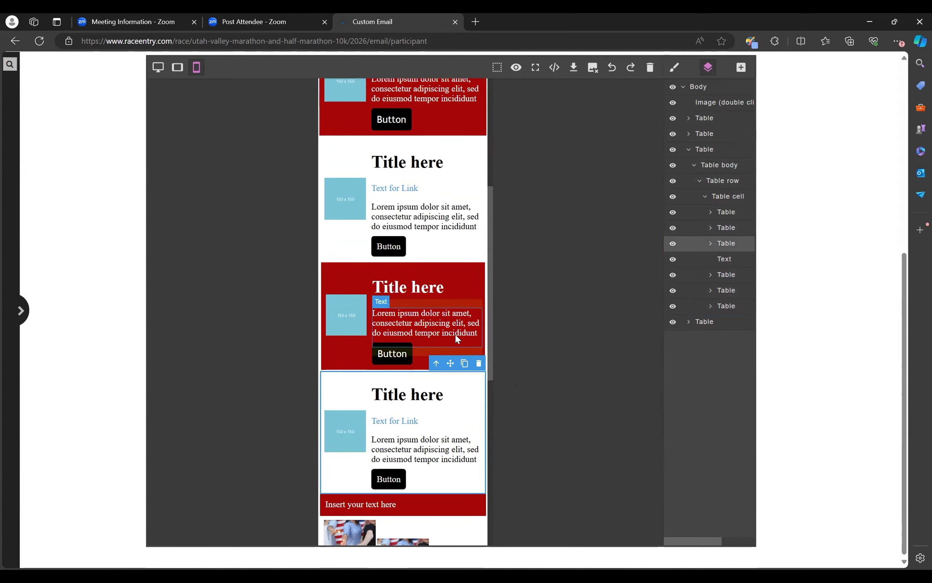
Step: Delete the button from the top red card
scroll(429, 339, down, 10)
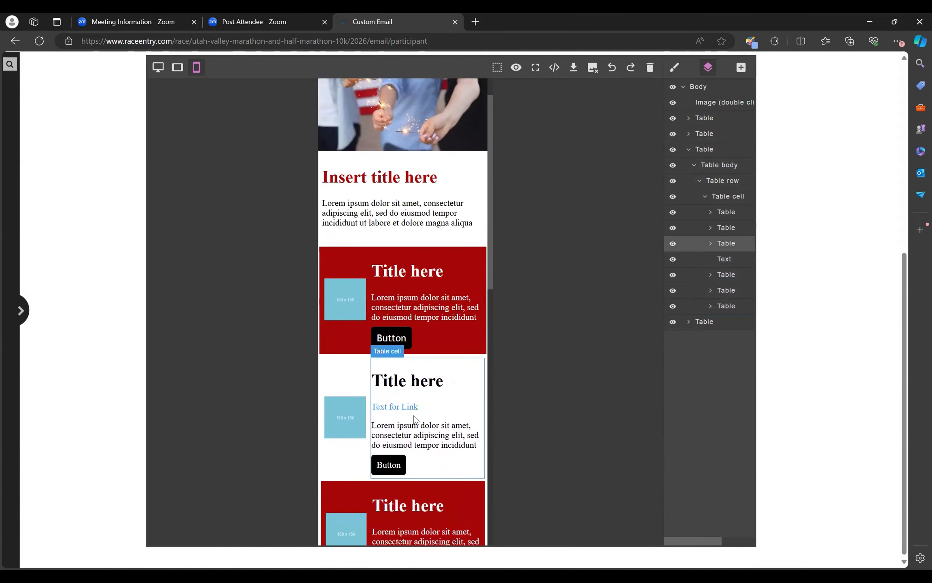
scroll(429, 384, down, 5)
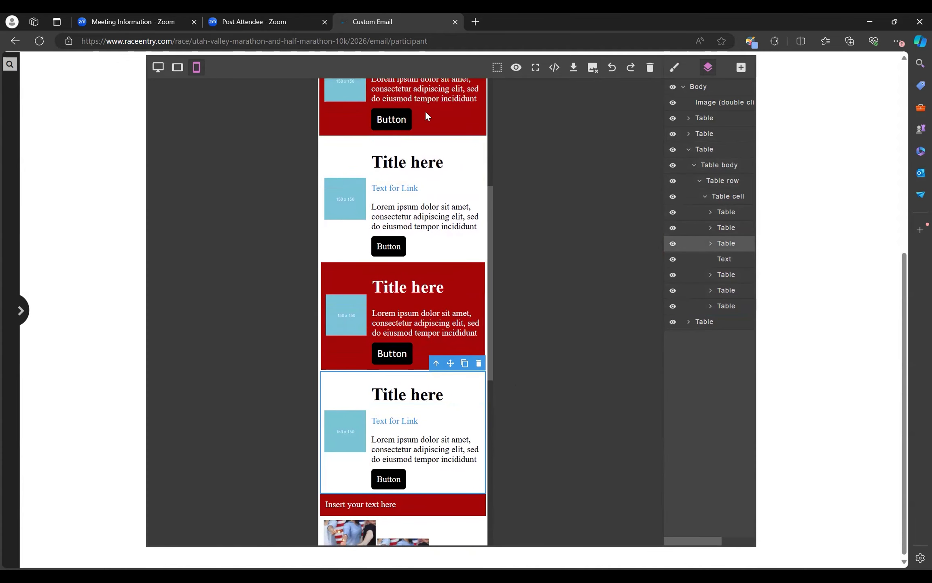
scroll(429, 141, up, 3)
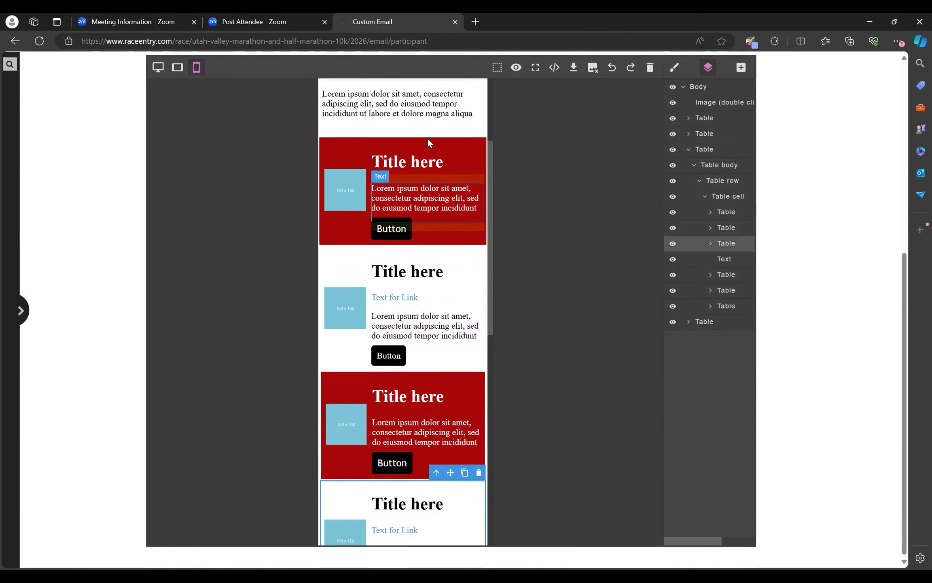
click(406, 222)
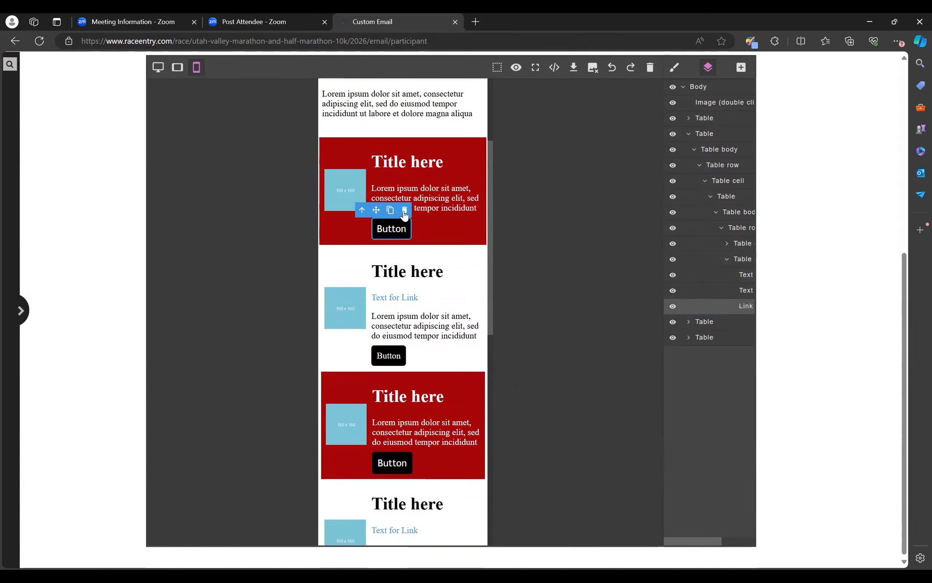
click(404, 210)
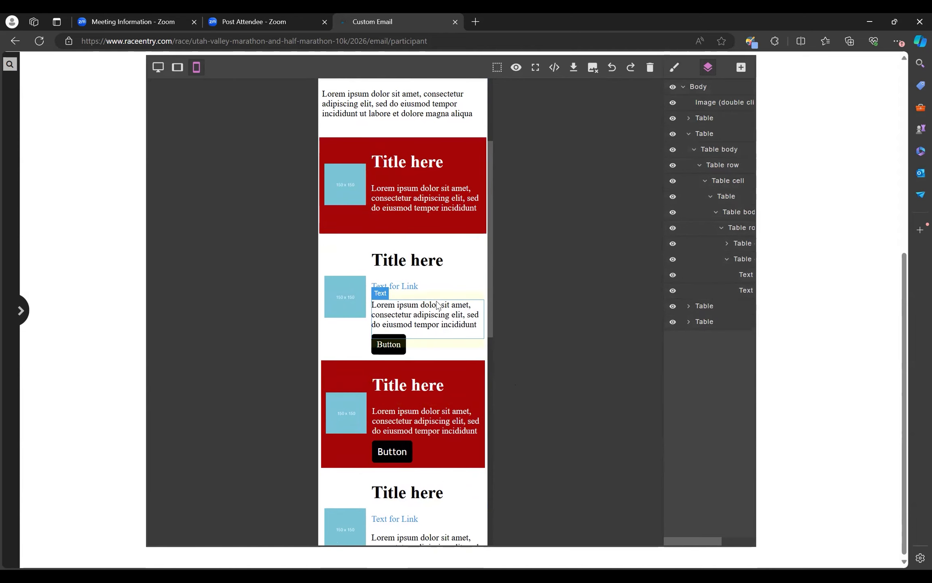
Step: Review the rearranged cards and open the blocks panel for adding content
scroll(437, 304, down, 1)
scroll(437, 304, down, 6)
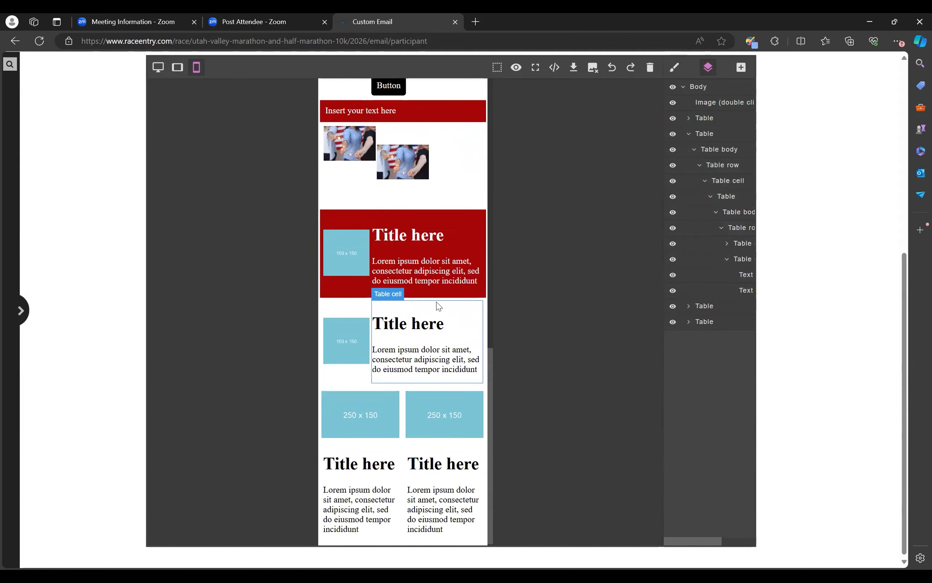
scroll(439, 305, up, 10)
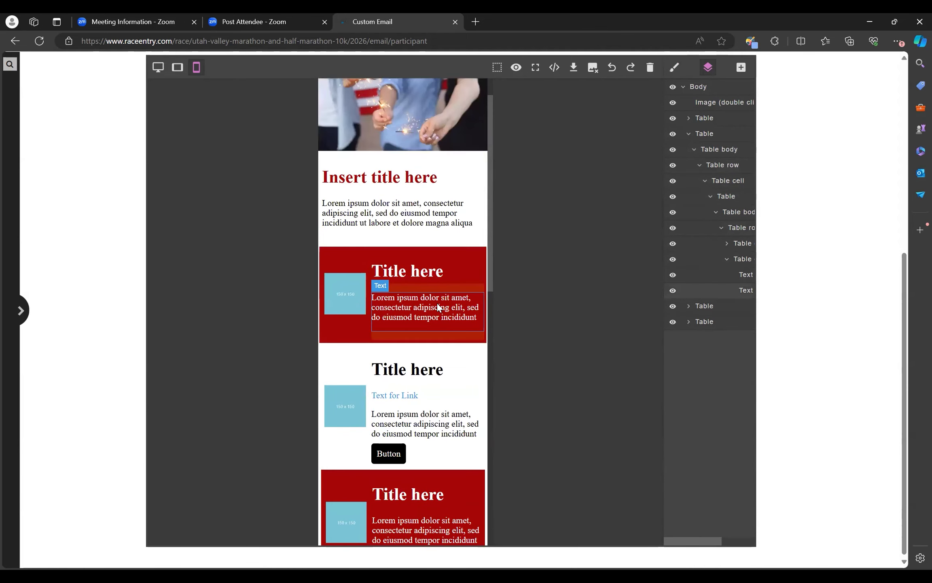
scroll(441, 304, up, 1)
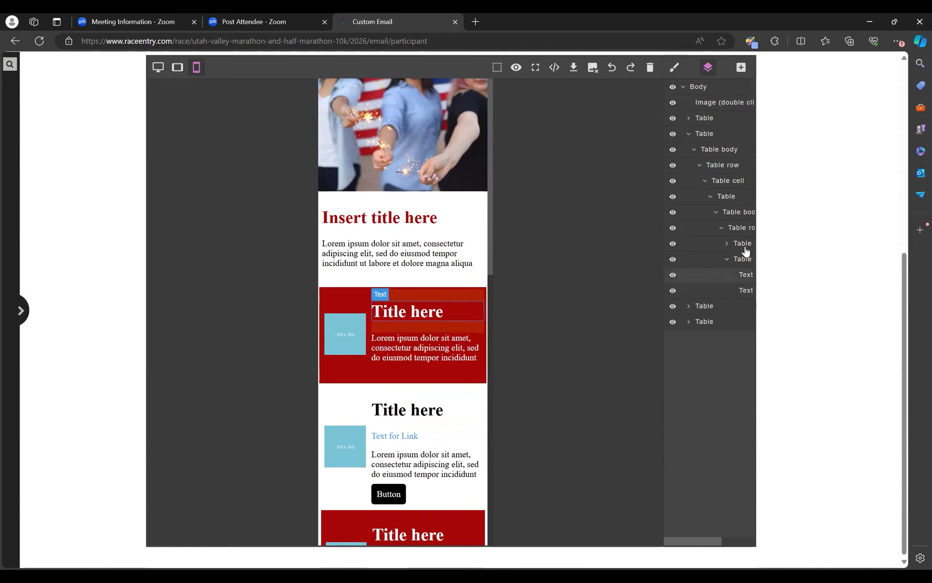
click(741, 68)
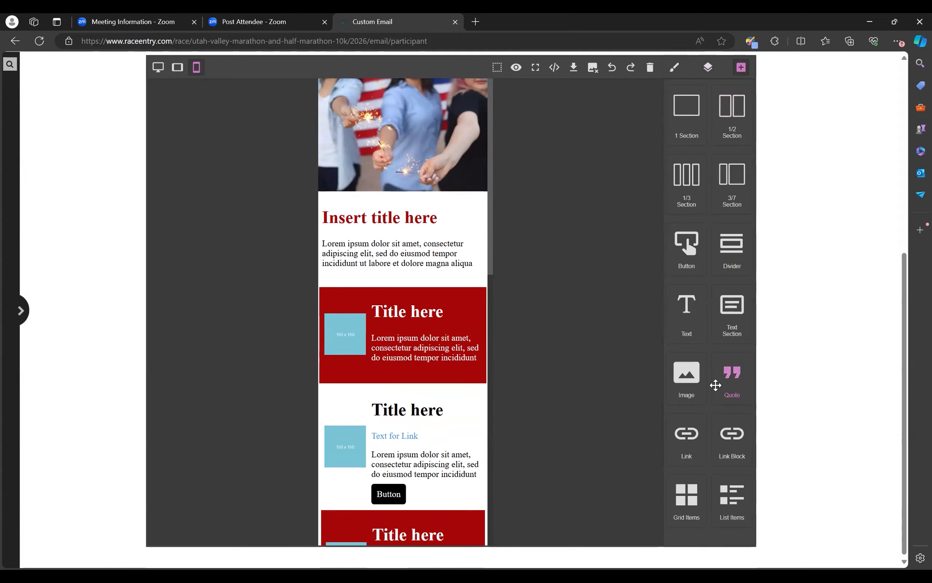